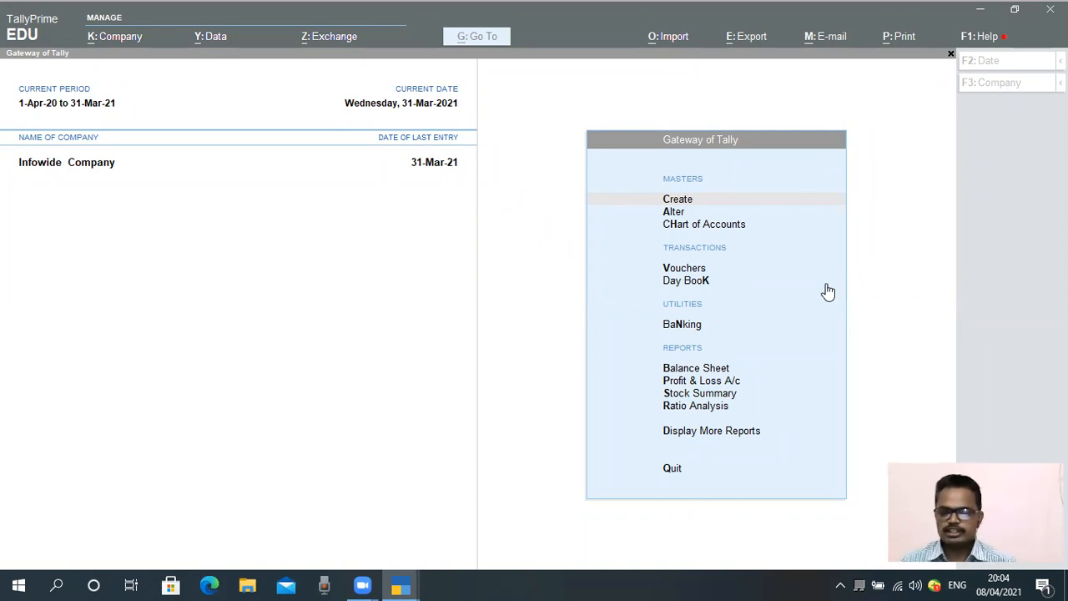
Open the Display More Reports list from the Gateway of Tally for Infowide Company.
left_click(871, 273)
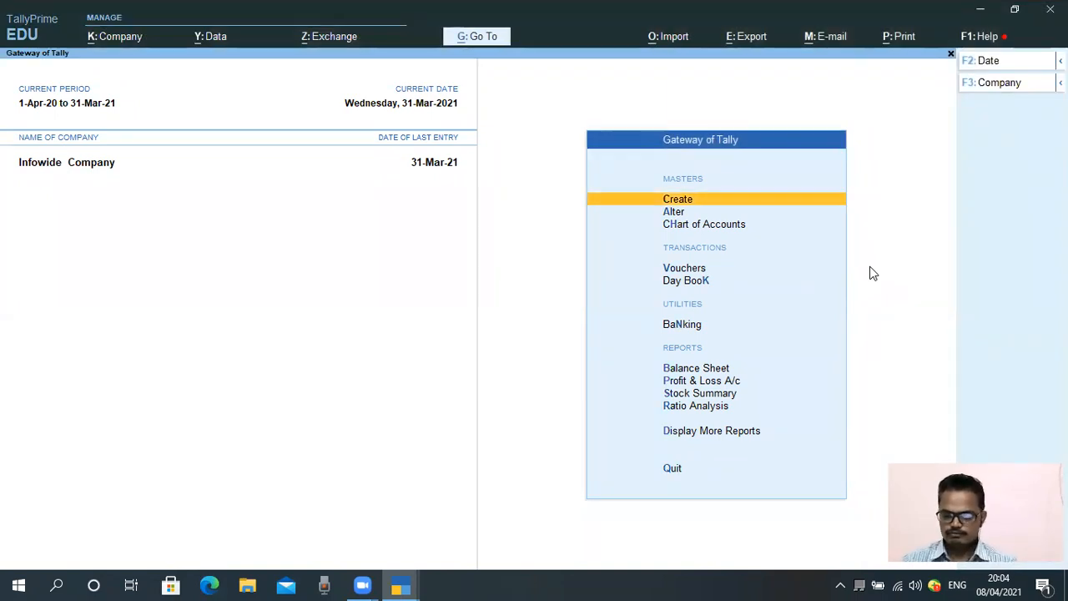
key("Down")
key("Down")
key("Down")
key("Down")
key("Down")
key("Down")
key("Down")
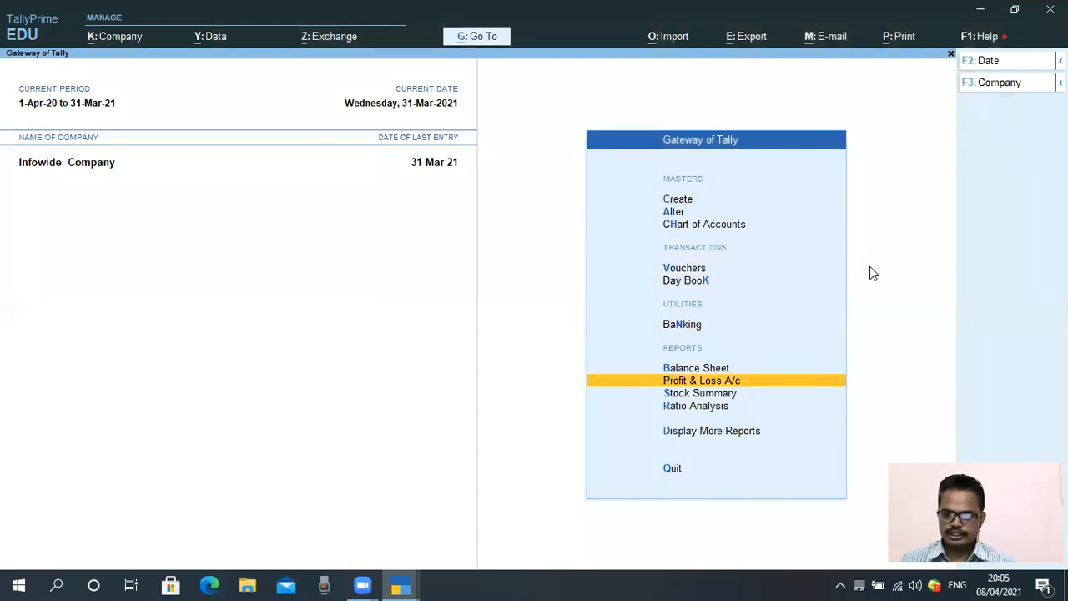
key("Down")
key("Down")
key("Down")
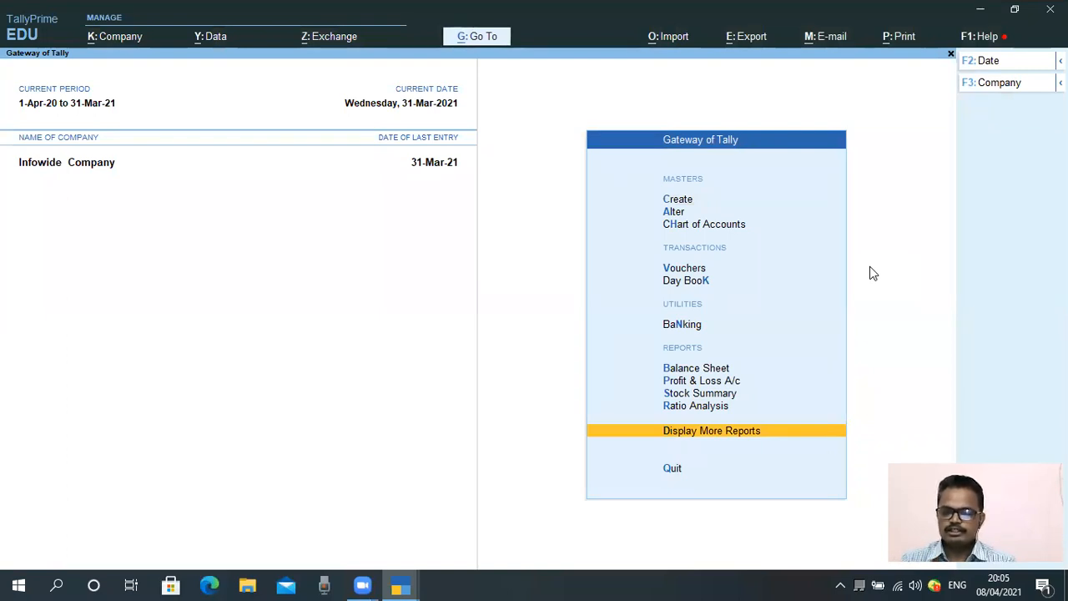
key("Up")
key("Down")
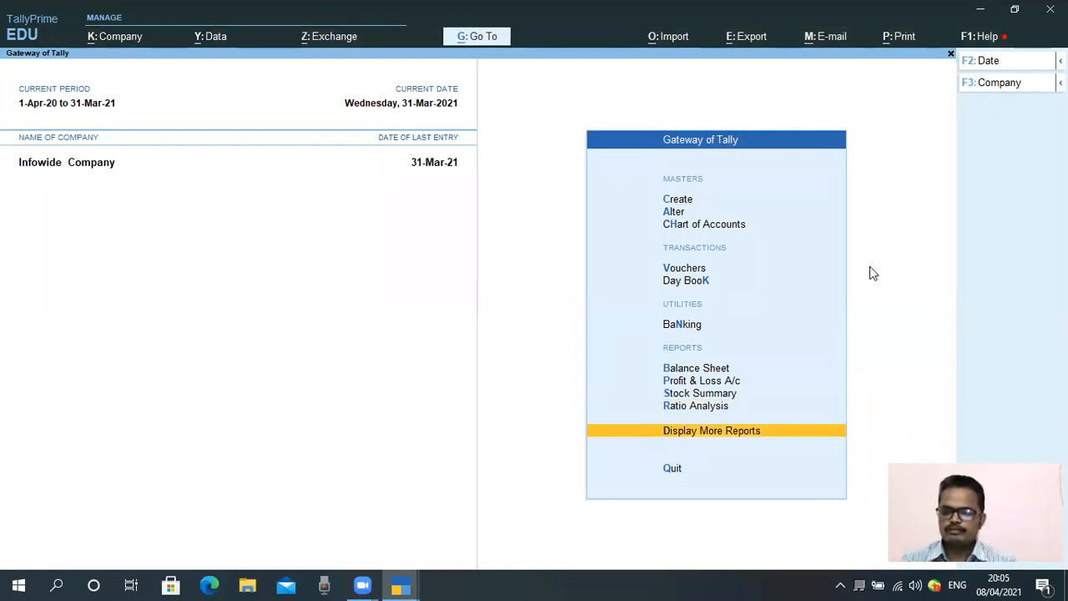
key("Return")
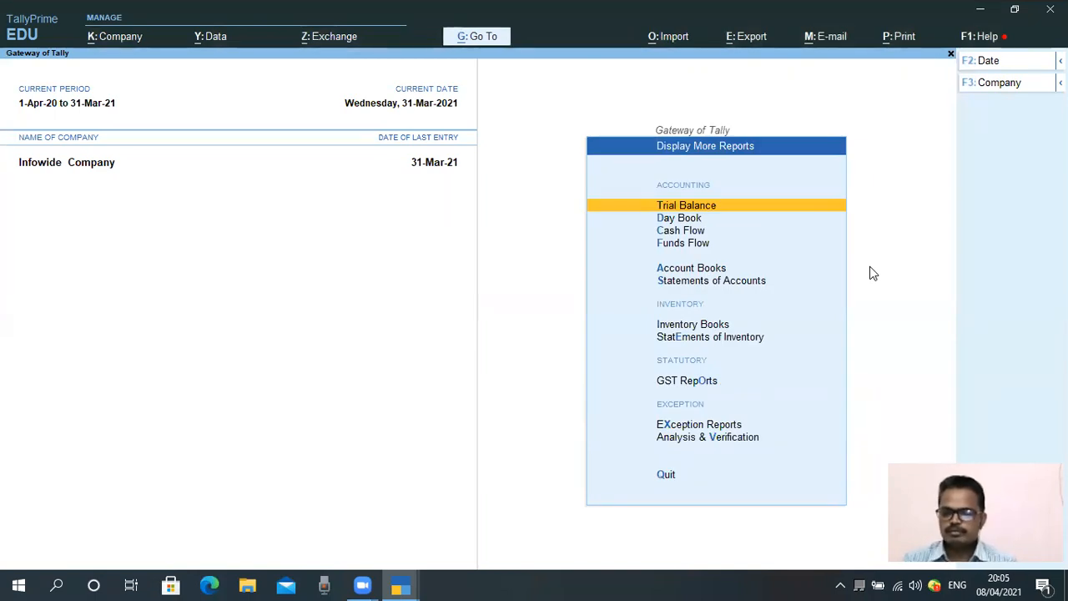
Open Statements of Accounts from the accounting reports.
key("Down")
key("Down")
key("Down")
key("Down")
key("Down")
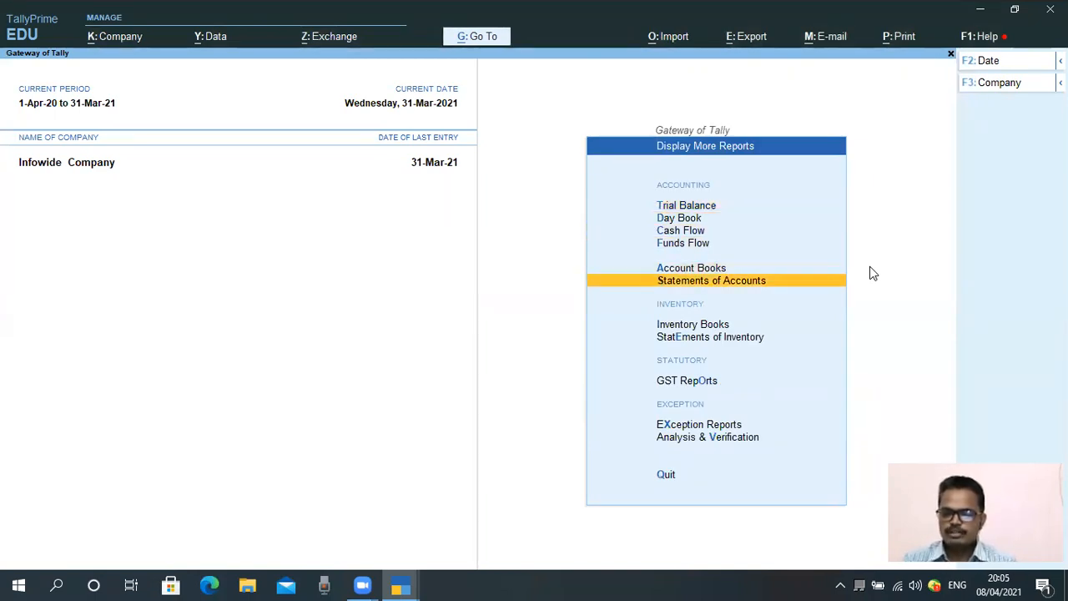
key("Return")
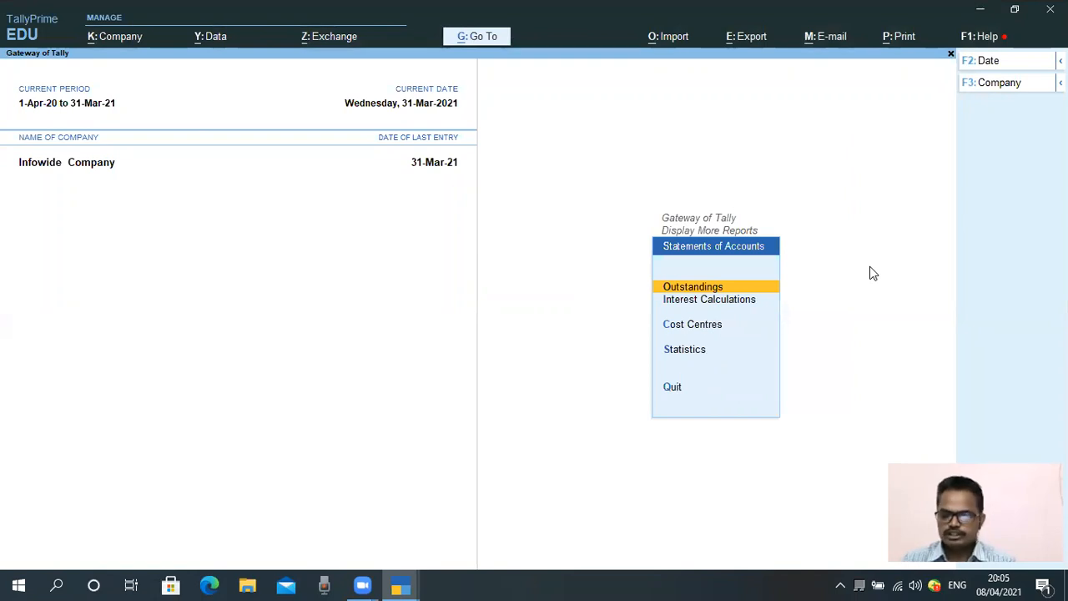
Return to the additional reports list and reopen Statements of Accounts.
key("Escape")
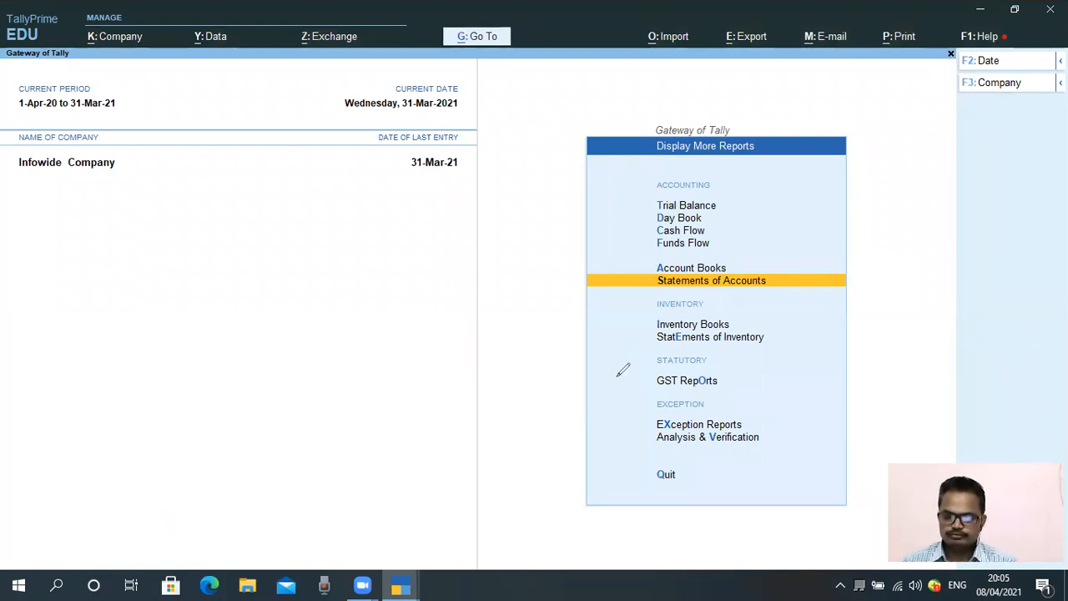
left_click_drag(640, 274, 777, 290)
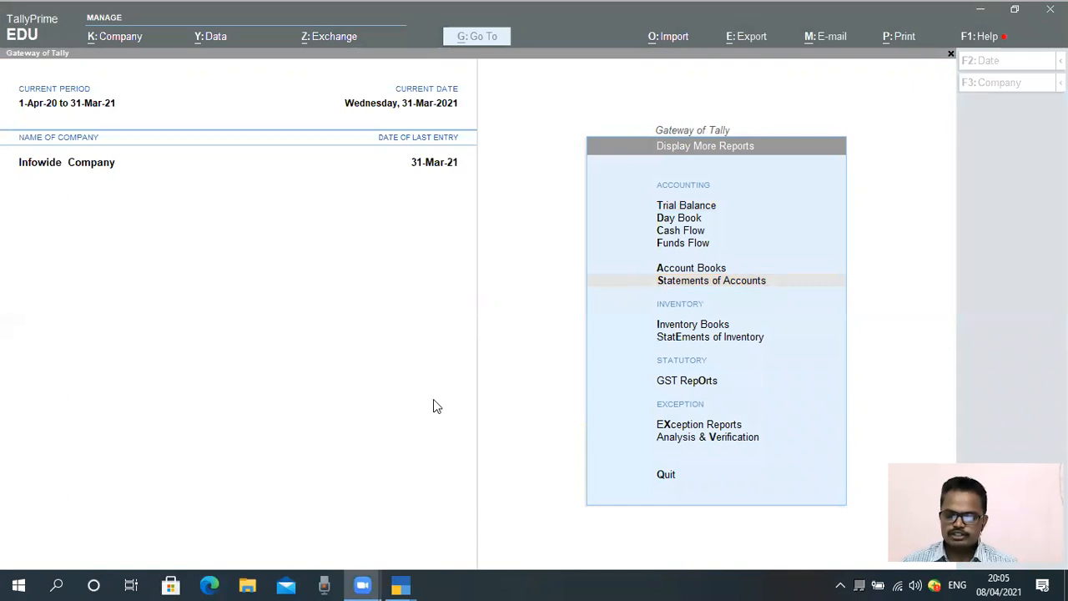
left_click(634, 282)
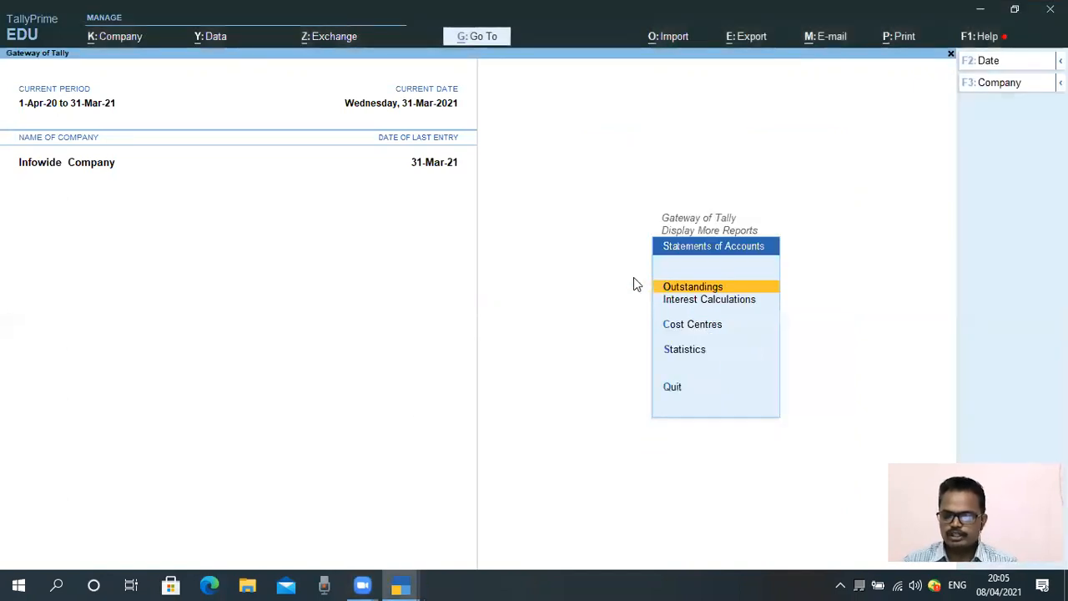
Open the Cost Centres reports within Statements of Accounts.
key("Up")
key("Up")
key("Up")
key("Up")
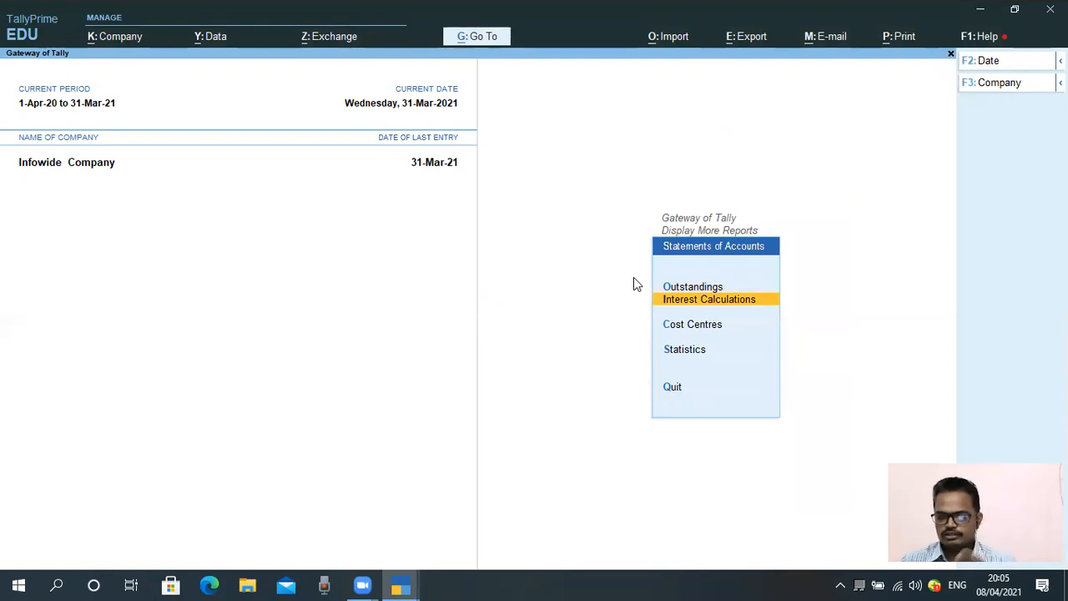
key("Down")
key("Down")
key("Up")
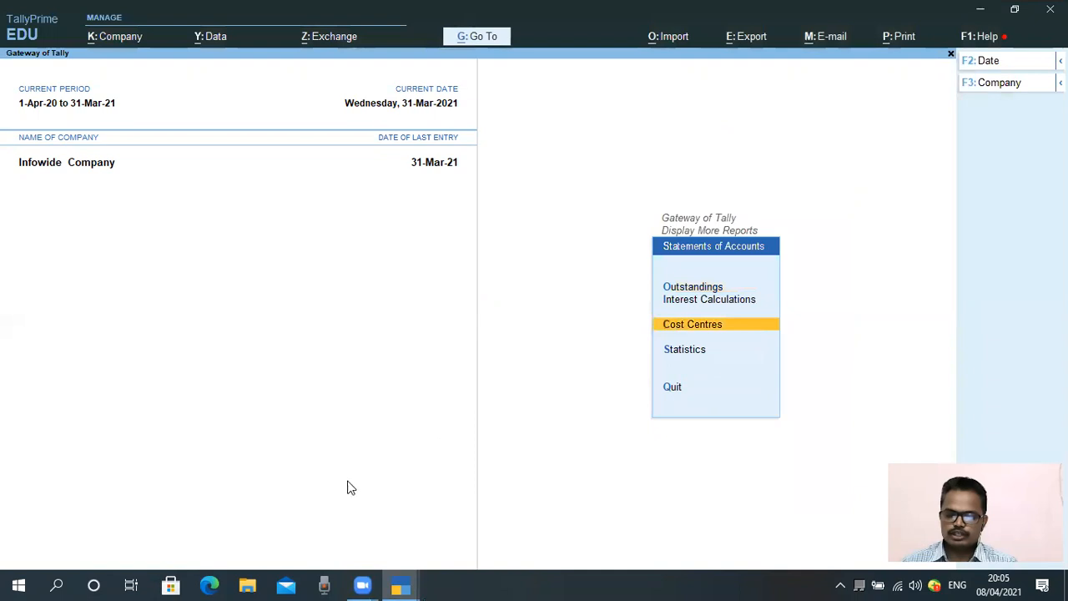
left_click(661, 329)
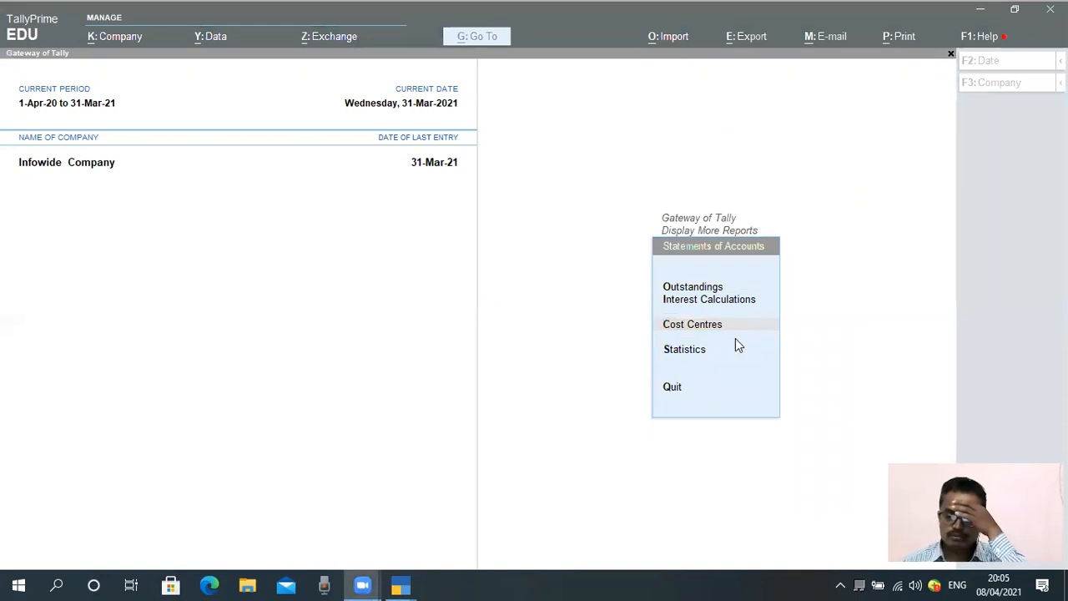
left_click(871, 322)
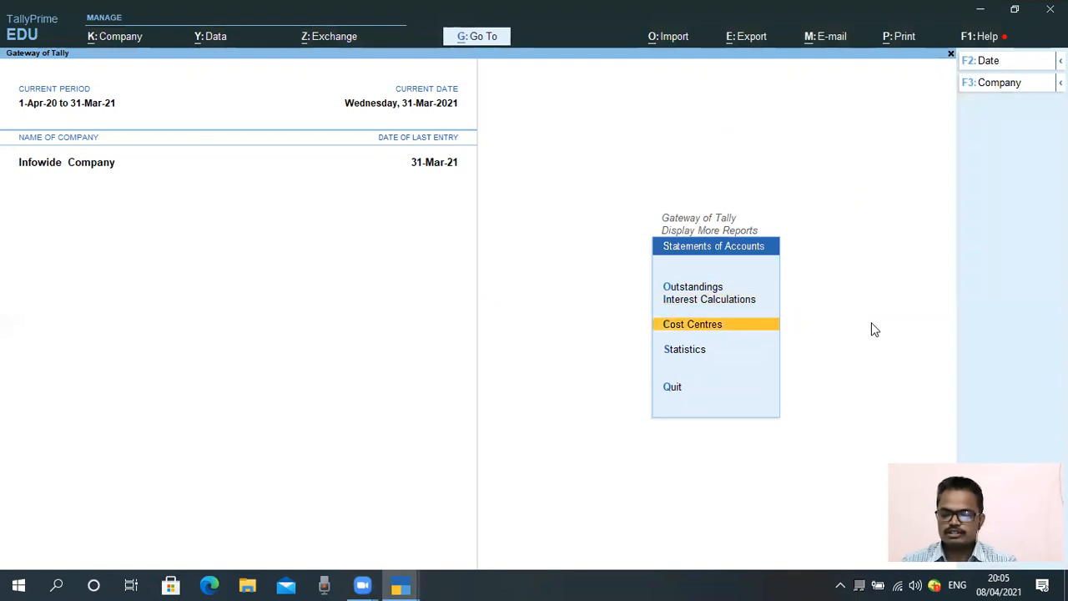
key("Return")
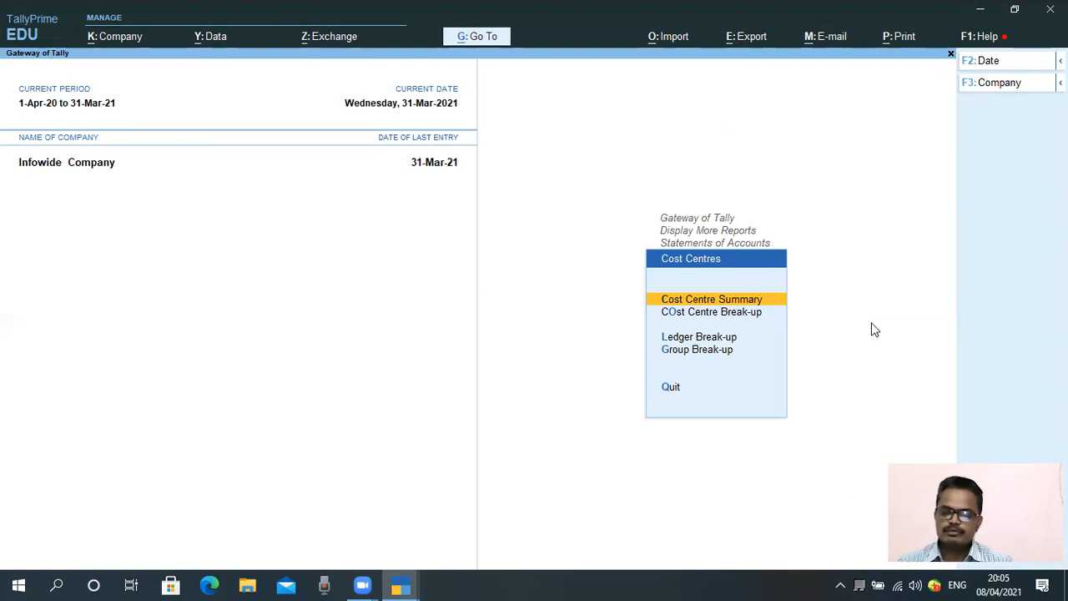
Open the Cost Centre Summary and look over the Mumbai Factory and Pune Factory rows.
key("Up")
key("Down")
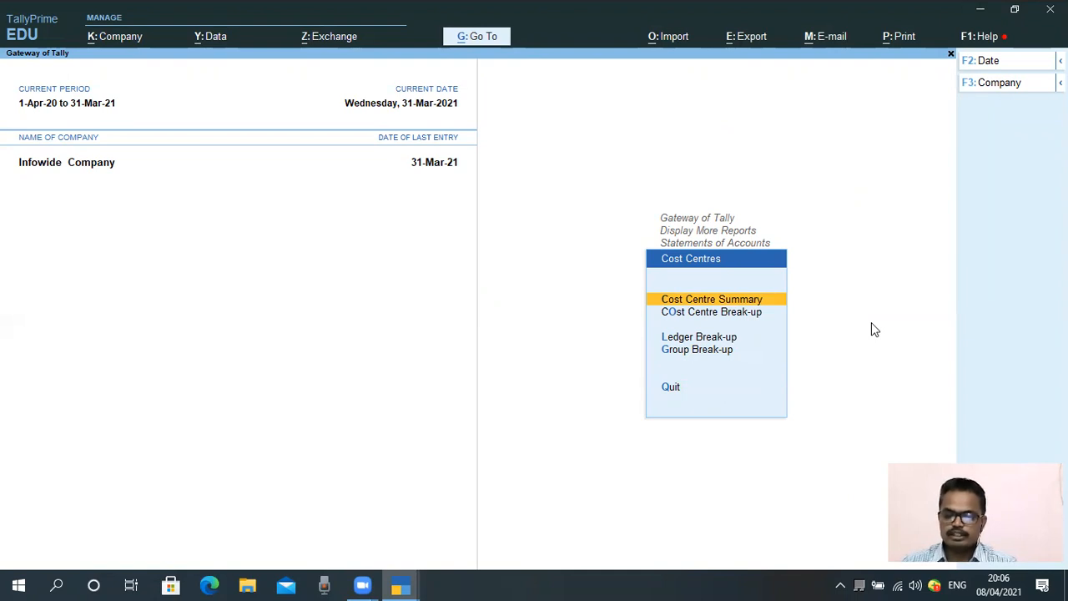
key("Return")
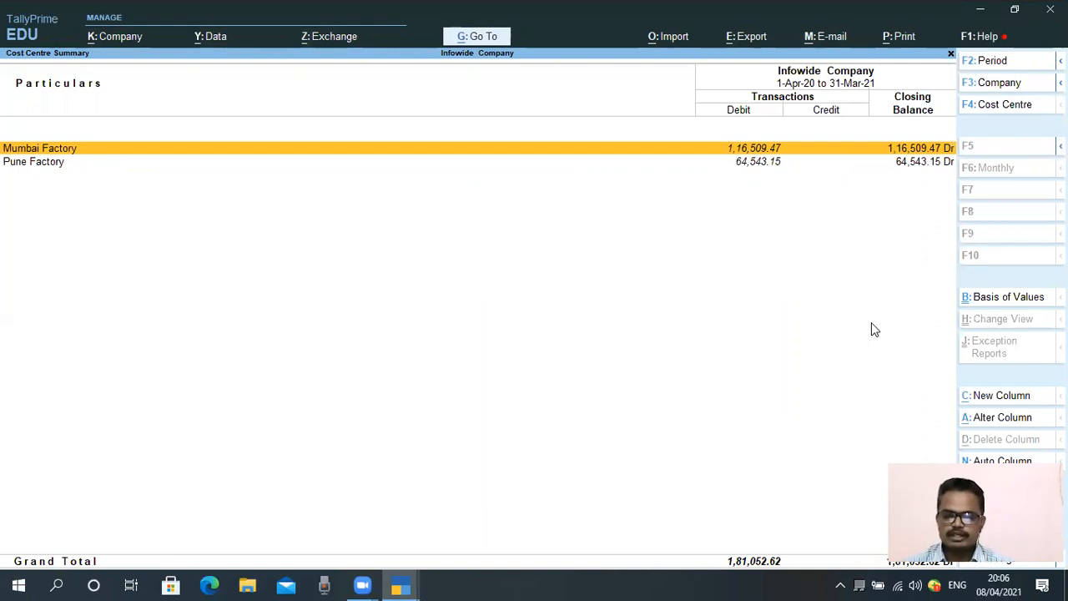
key("Down")
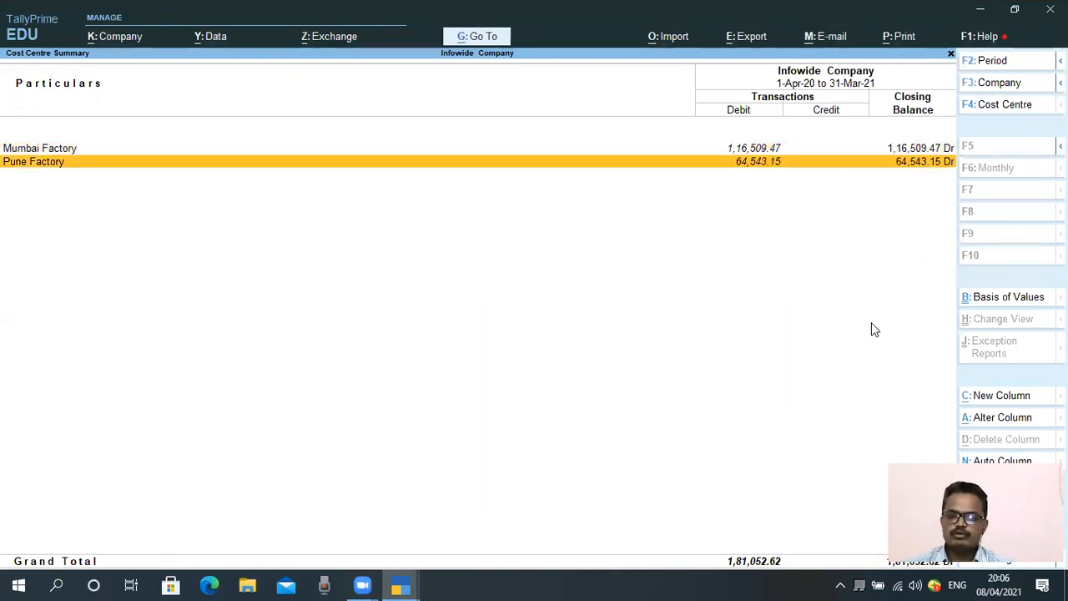
key("Up")
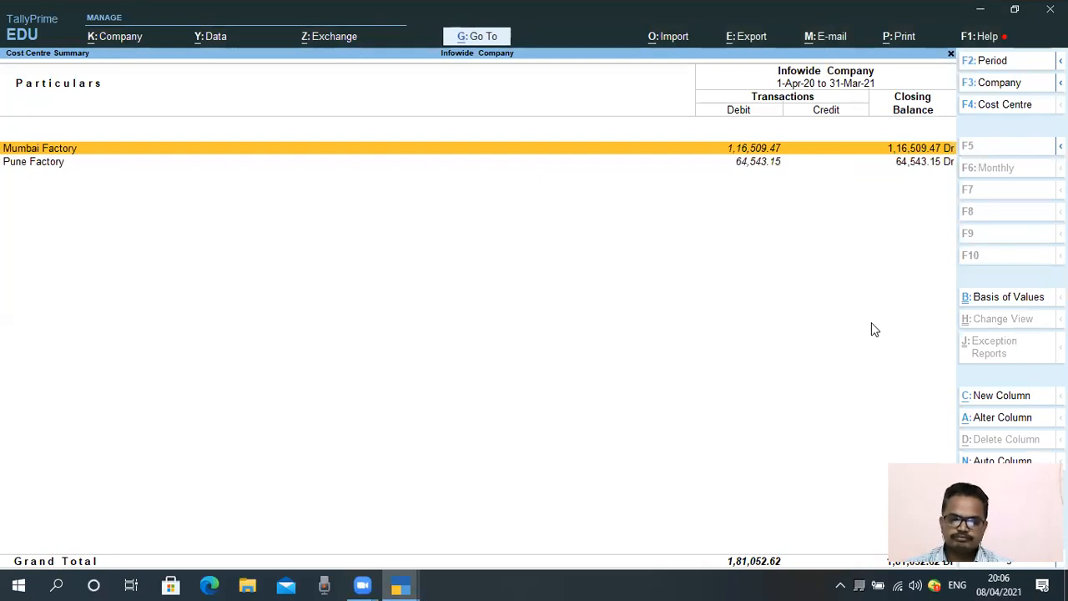
key("Down")
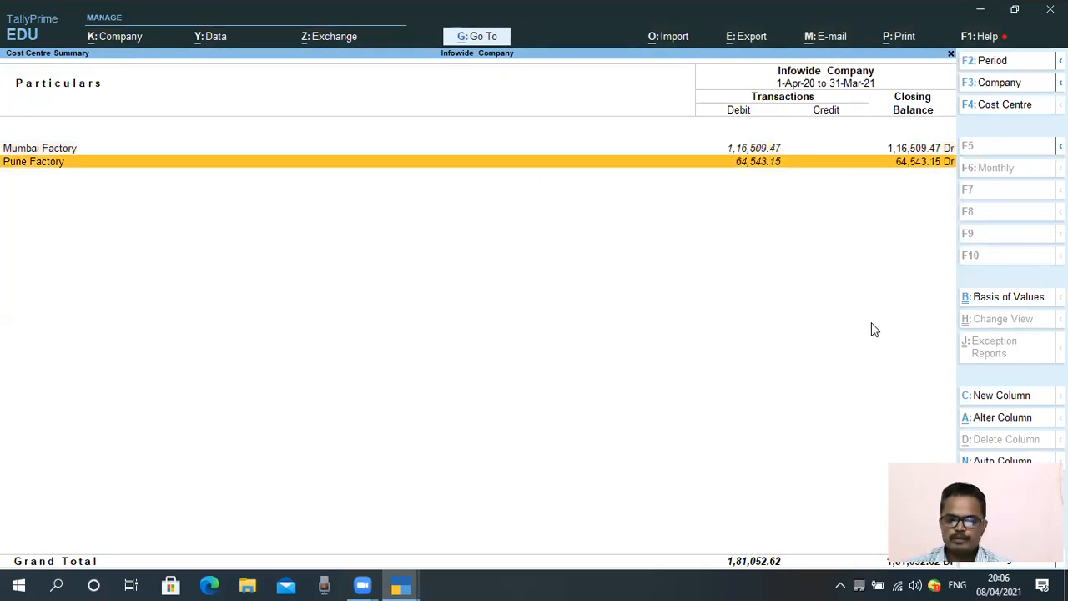
Open the Mumbai Factory monthly summary, then return to the Cost Centre Summary.
key("Up")
key("Return")
key("Up")
key("Up")
key("Up")
key("Up")
key("Escape")
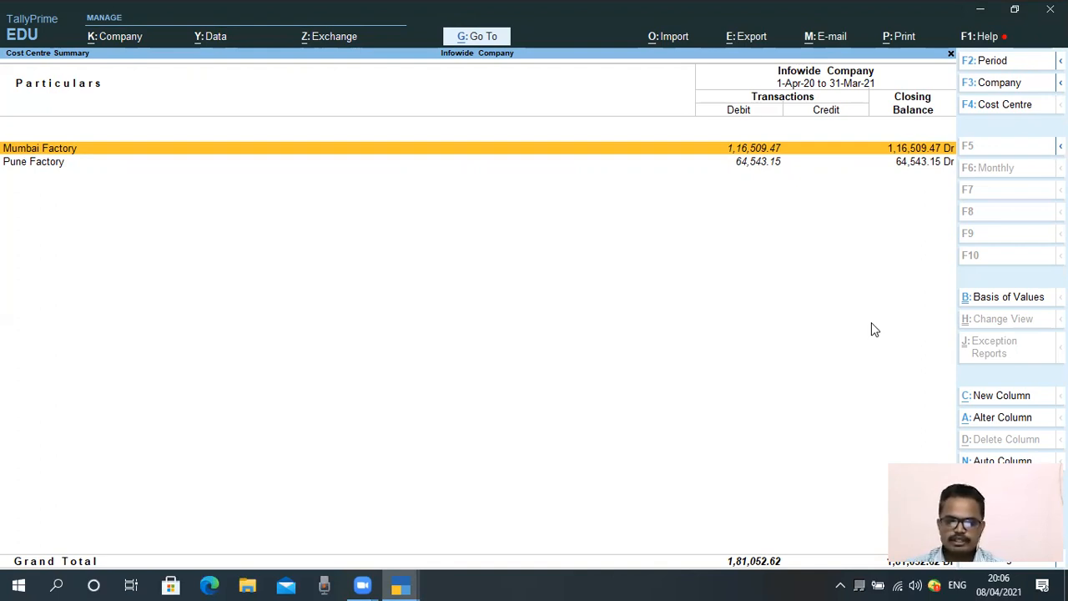
Open the Mumbai Factory monthly summary and review its monthly debit transactions and closing balances.
key("Return")
key("Up")
key("Up")
key("Up")
key("Up")
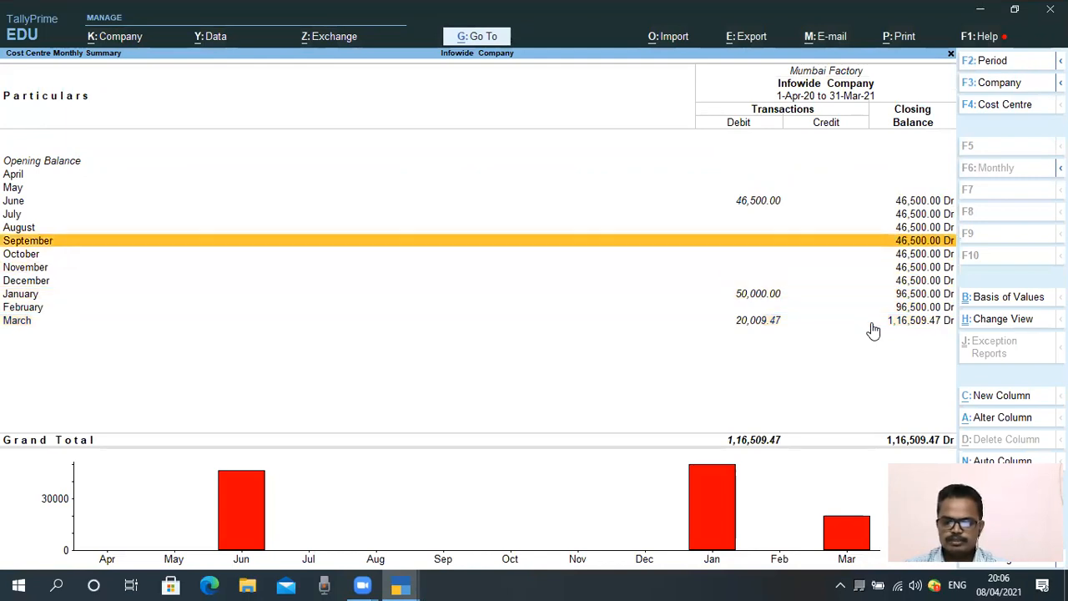
key("Up")
key("Up")
key("Up")
key("Up")
key("Up")
key("Up")
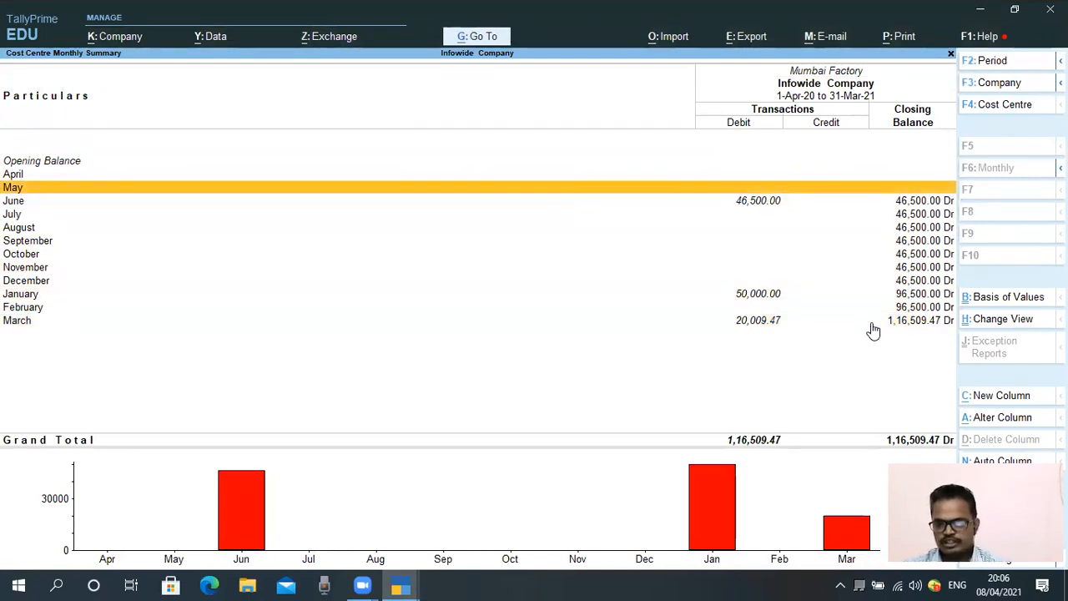
key("Down")
key("Down")
key("Down")
key("Down")
key("Down")
key("Down")
key("Down")
key("Down")
key("Down")
key("Down")
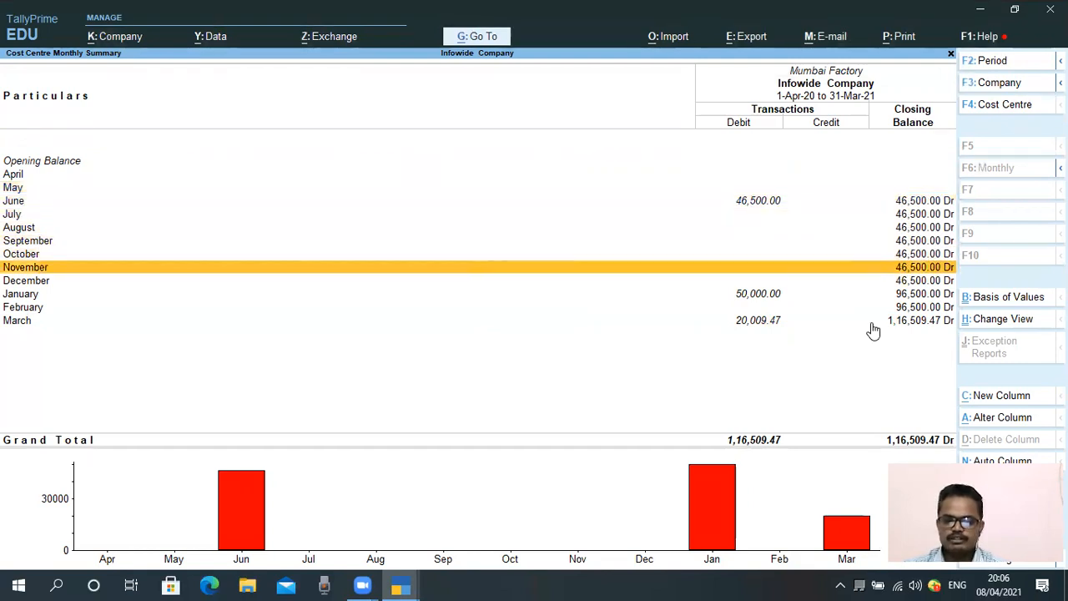
Drill down into Mumbai Factory's June entry to open its cost centre vouchers.
key("Up")
key("Up")
key("Up")
key("Up")
key("Up")
key("Up")
key("Up")
key("Up")
key("Up")
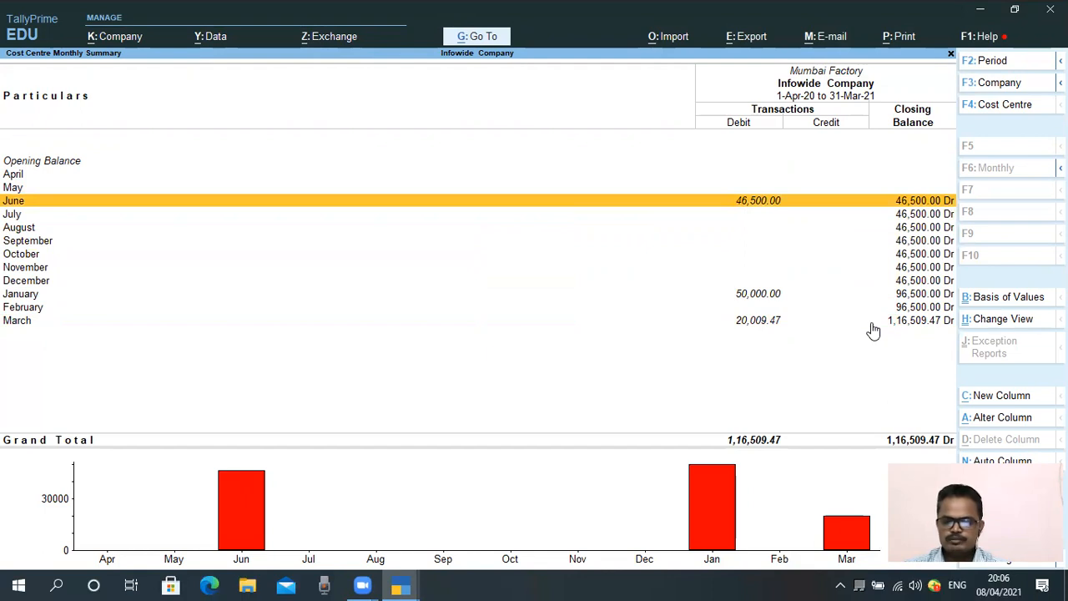
key("Return")
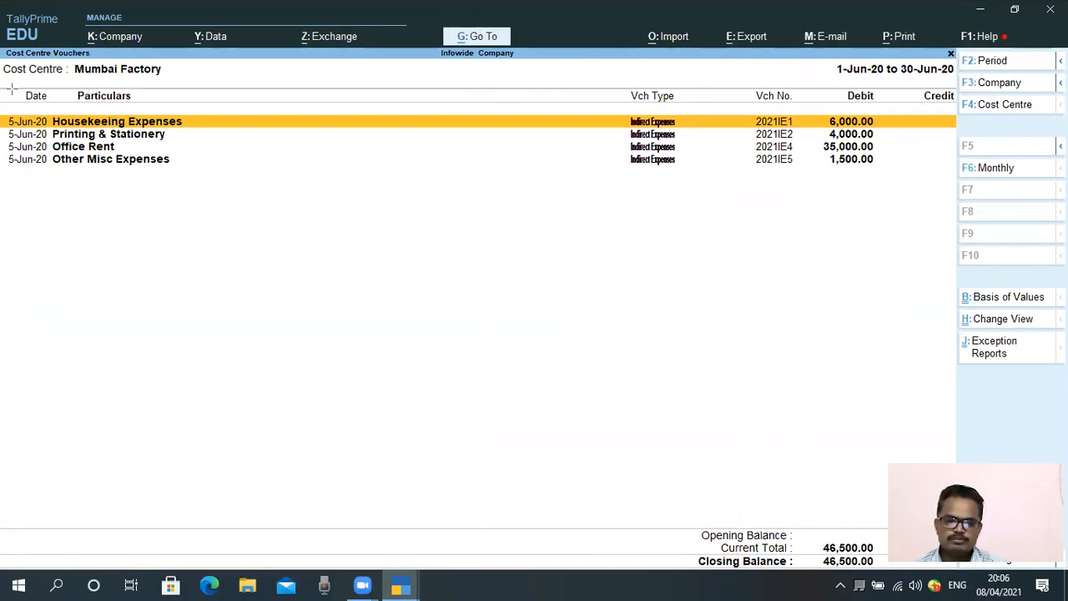
Examine the June vouchers' dates, particulars, voucher types, numbers and debit amounts, plus the report period and balance totals.
left_click_drag(4, 86, 51, 175)
mouse_move(53, 87)
left_mouse_down()
mouse_move(122, 95)
mouse_move(183, 179)
left_mouse_up()
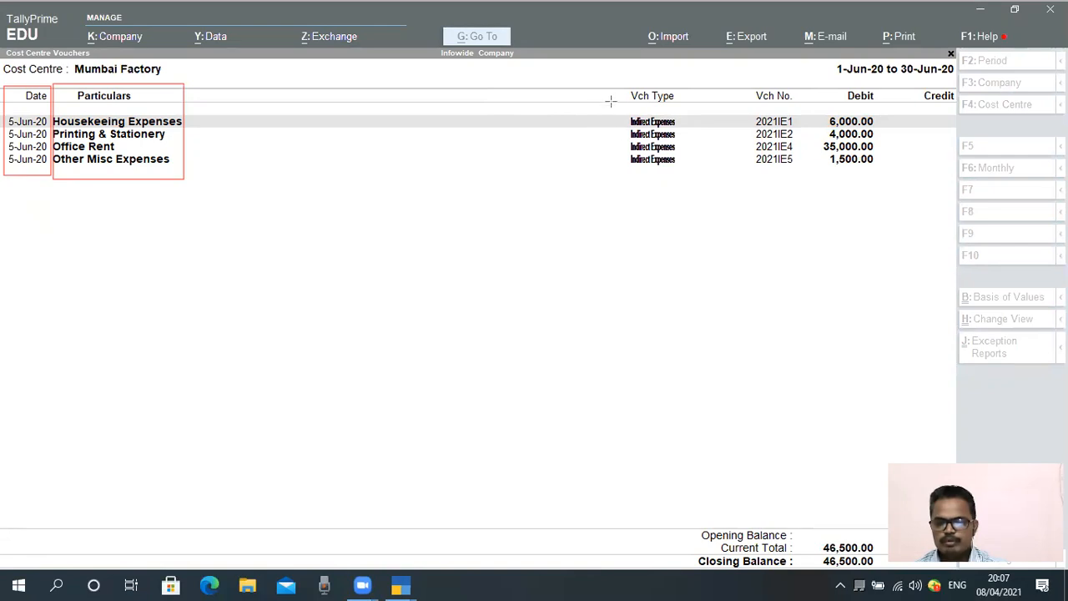
mouse_move(620, 85)
left_mouse_down()
mouse_move(706, 189)
mouse_move(692, 180)
left_mouse_up()
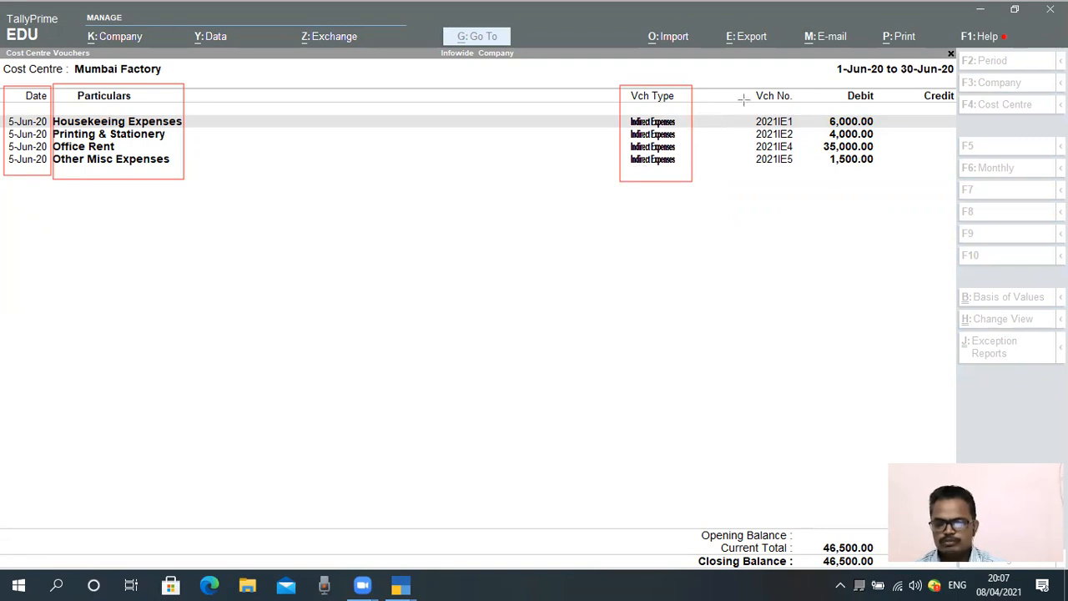
mouse_move(748, 85)
left_mouse_down()
mouse_move(822, 181)
mouse_move(818, 203)
mouse_move(799, 176)
left_mouse_up()
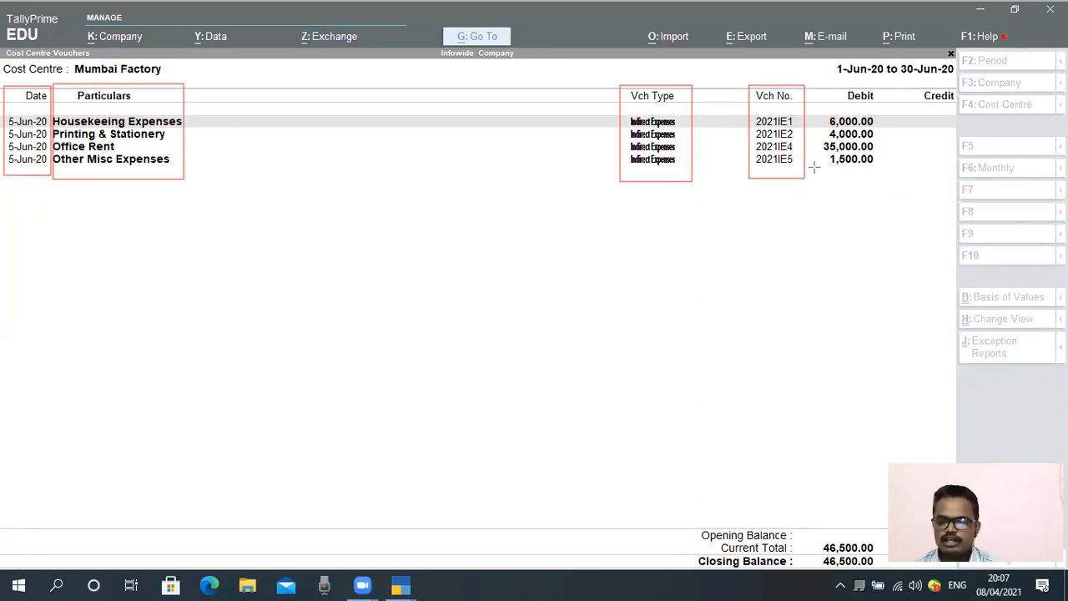
mouse_move(818, 84)
left_mouse_down()
mouse_move(886, 155)
mouse_move(879, 181)
left_mouse_up()
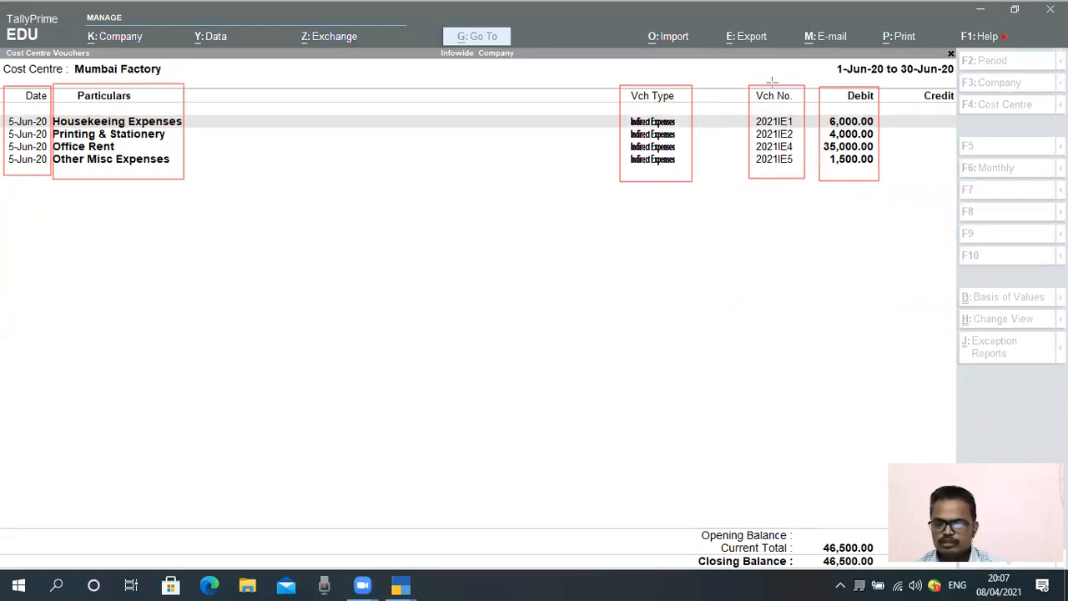
mouse_move(826, 58)
left_mouse_down()
mouse_move(834, 72)
mouse_move(915, 86)
mouse_move(959, 82)
left_mouse_up()
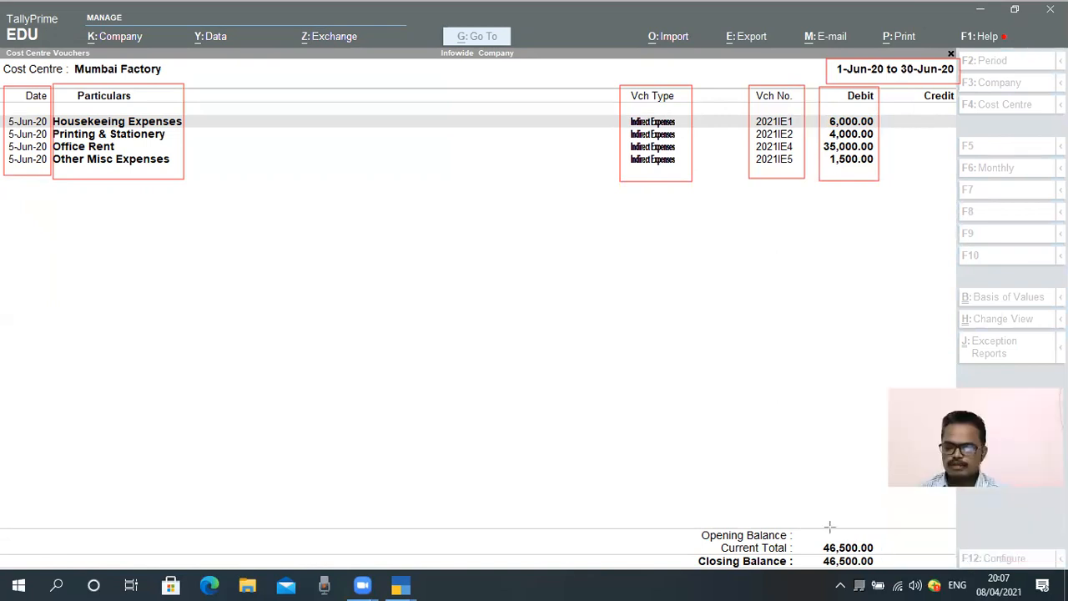
left_click_drag(803, 528, 919, 539)
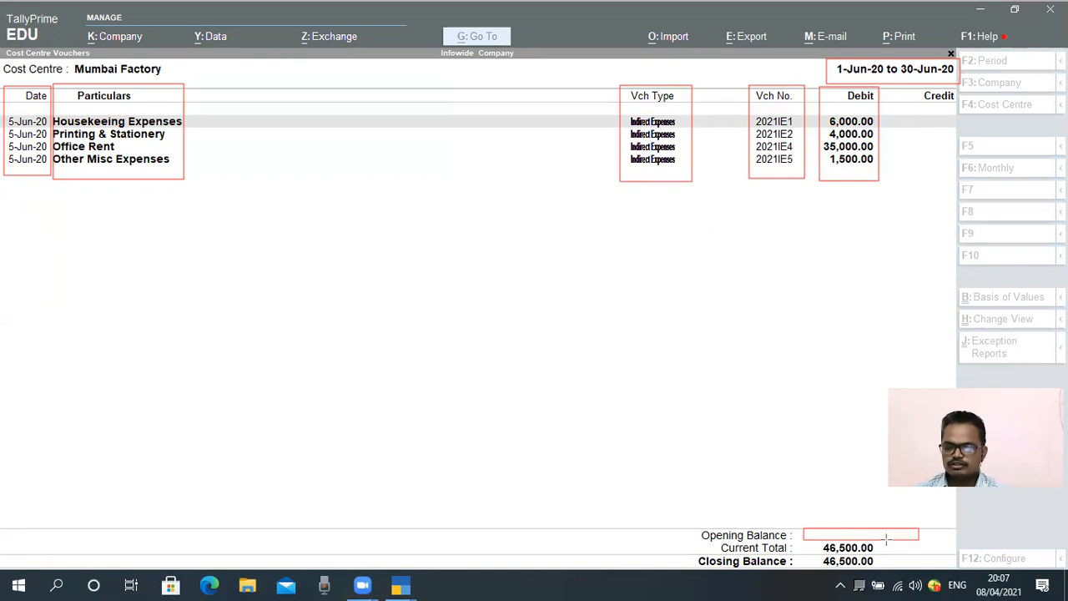
left_click_drag(797, 541, 908, 554)
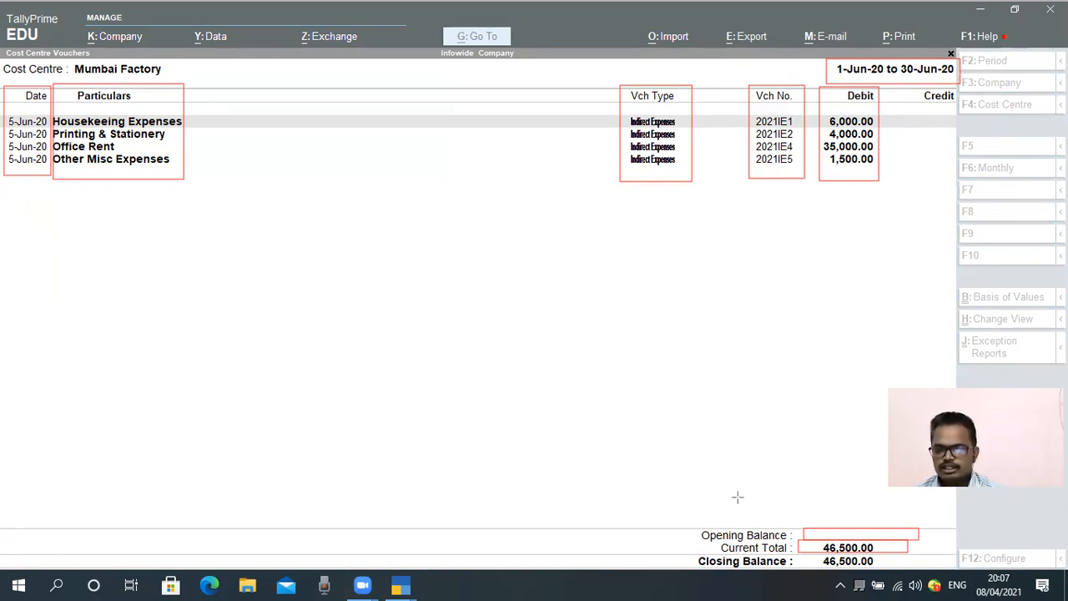
left_click_drag(709, 540, 796, 557)
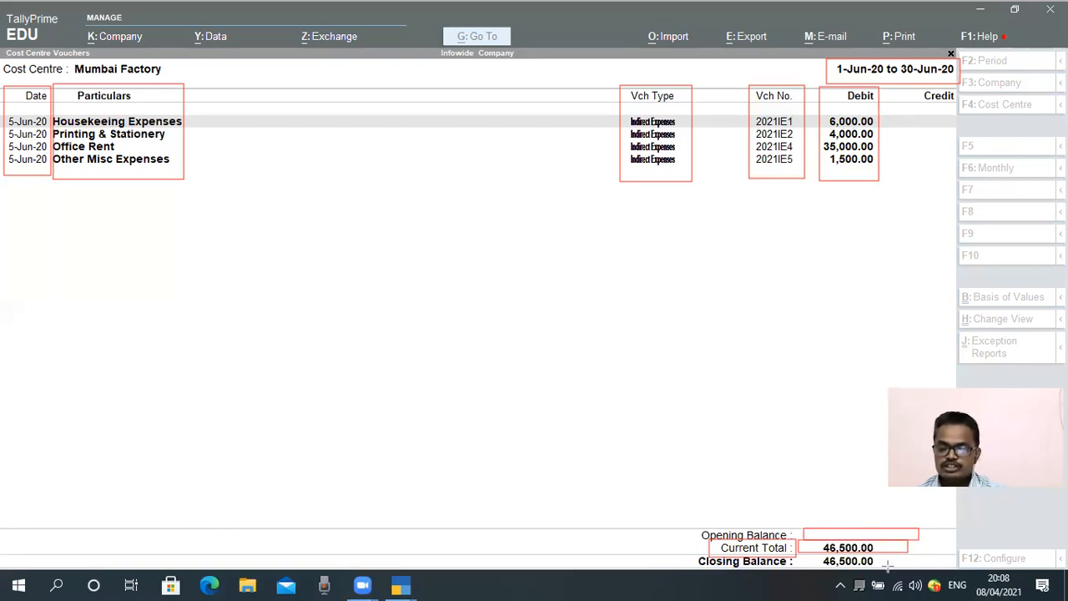
mouse_move(696, 561)
left_mouse_down()
mouse_move(813, 584)
mouse_move(899, 572)
left_mouse_up()
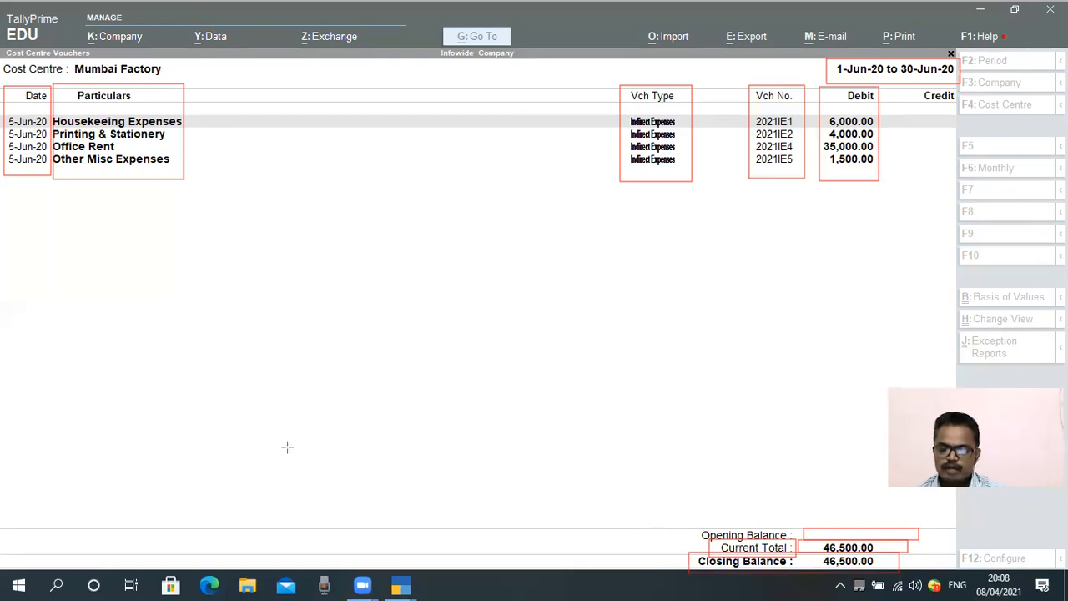
Close Mumbai Factory's June vouchers and return to its monthly summary.
key("e")
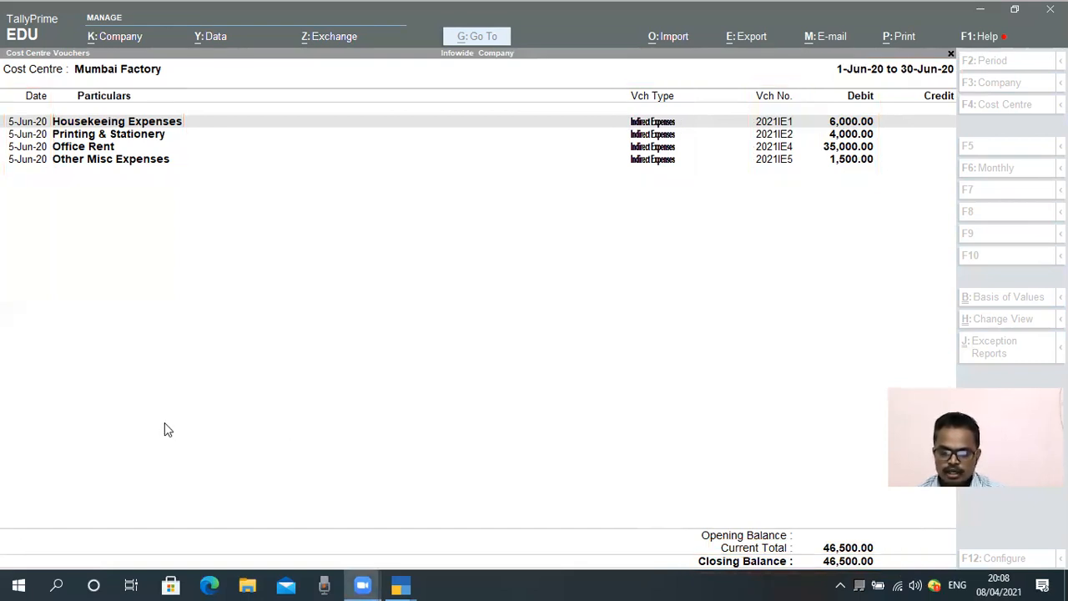
left_click(164, 423)
key("Escape")
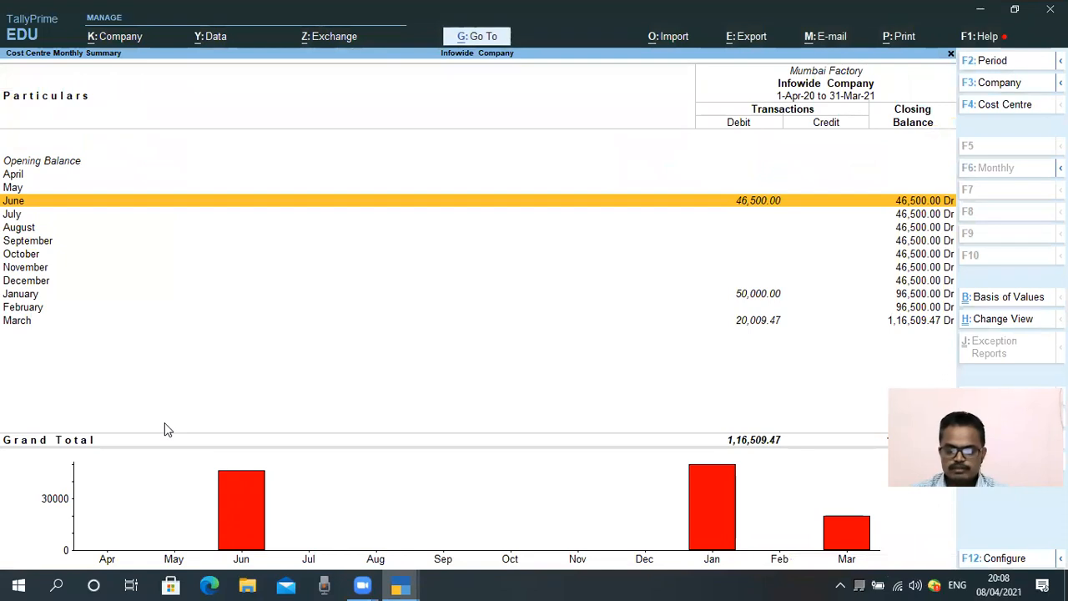
Drill down into Mumbai Factory's January entry to view its cost centre vouchers.
key("Up")
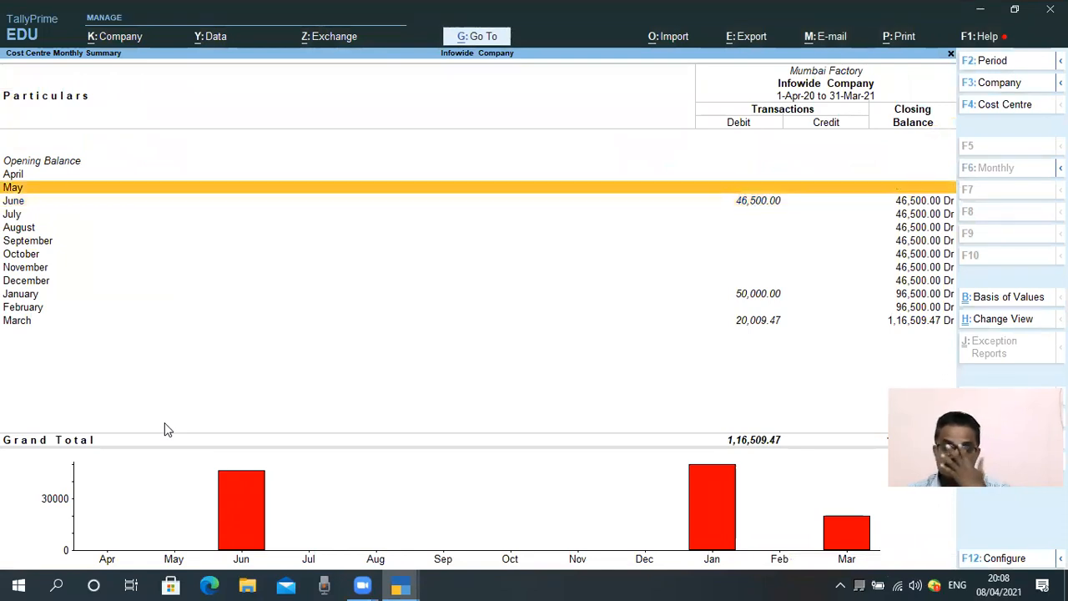
key("Down")
key("Down")
key("Down")
key("Down")
key("Down")
key("Down")
key("Down")
key("Down")
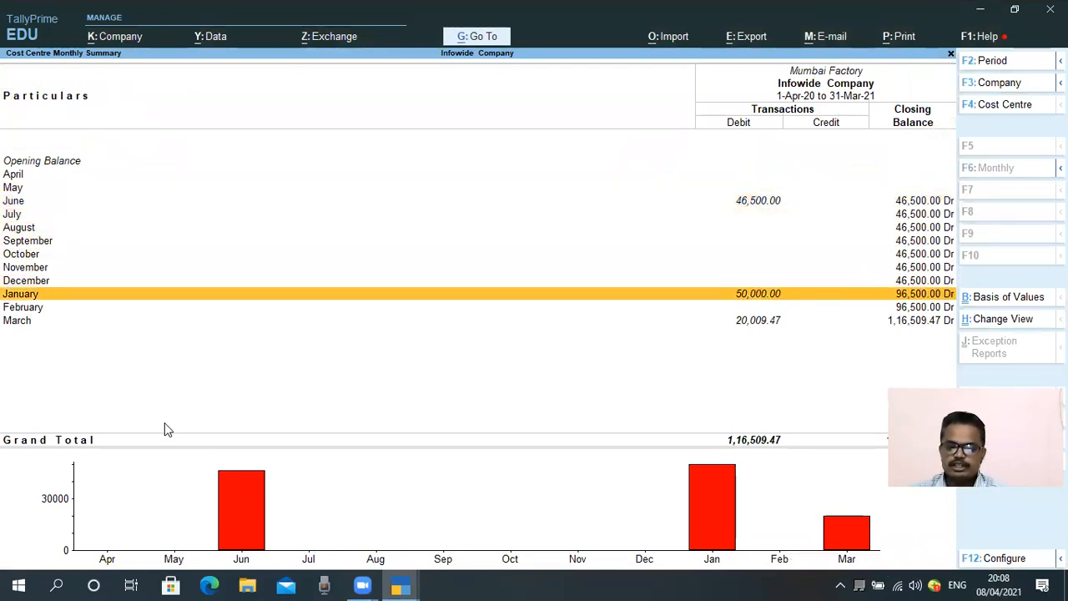
key("Return")
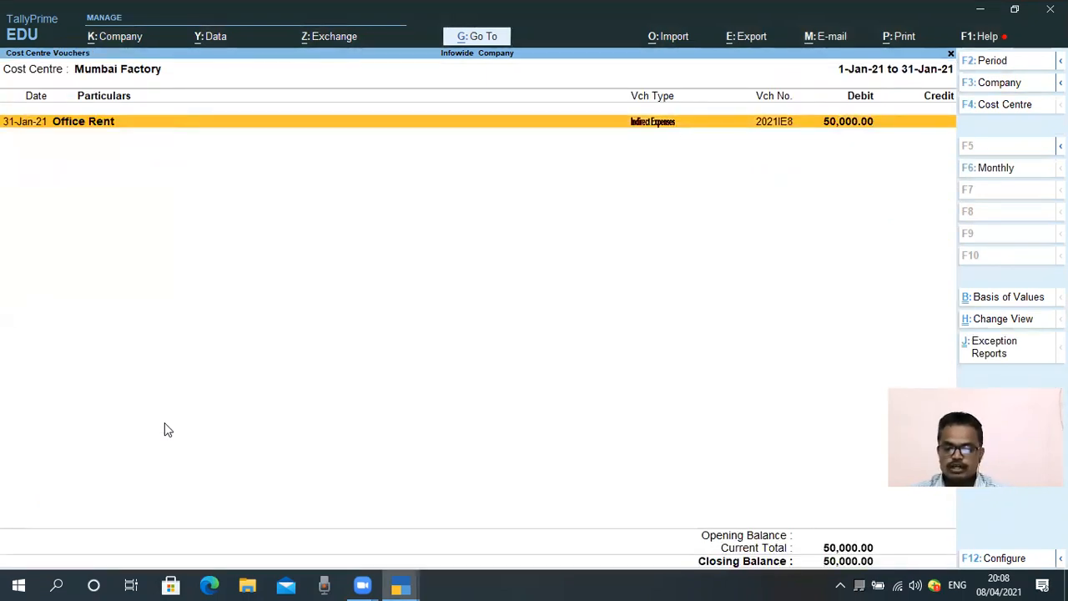
Go back to Mumbai Factory's monthly summary and drill down into the March entry to view its vouchers.
key("Escape")
key("Down")
key("Down")
key("Return")
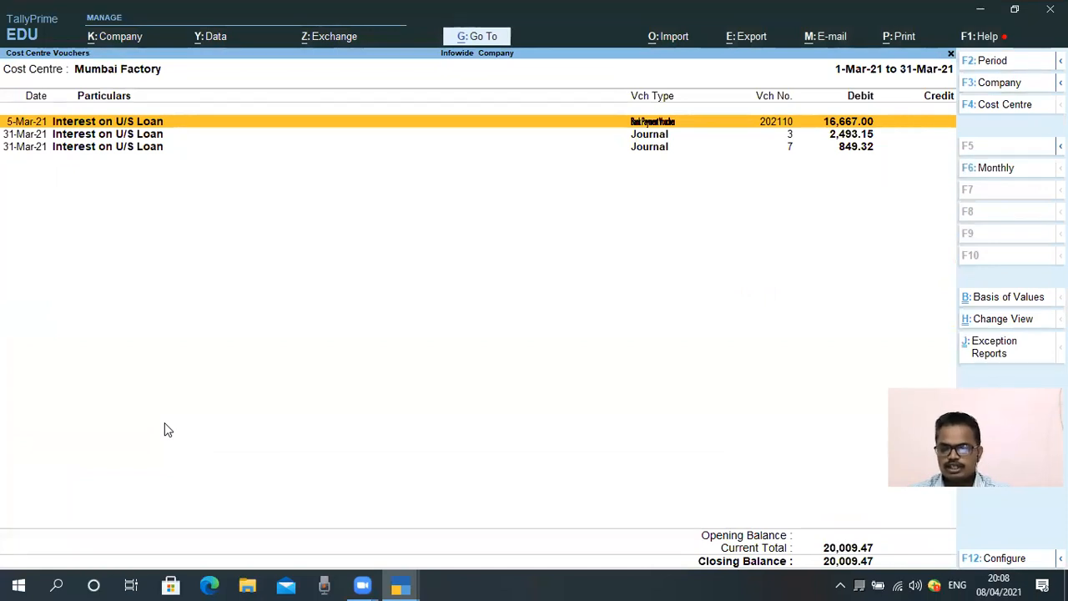
key("Escape")
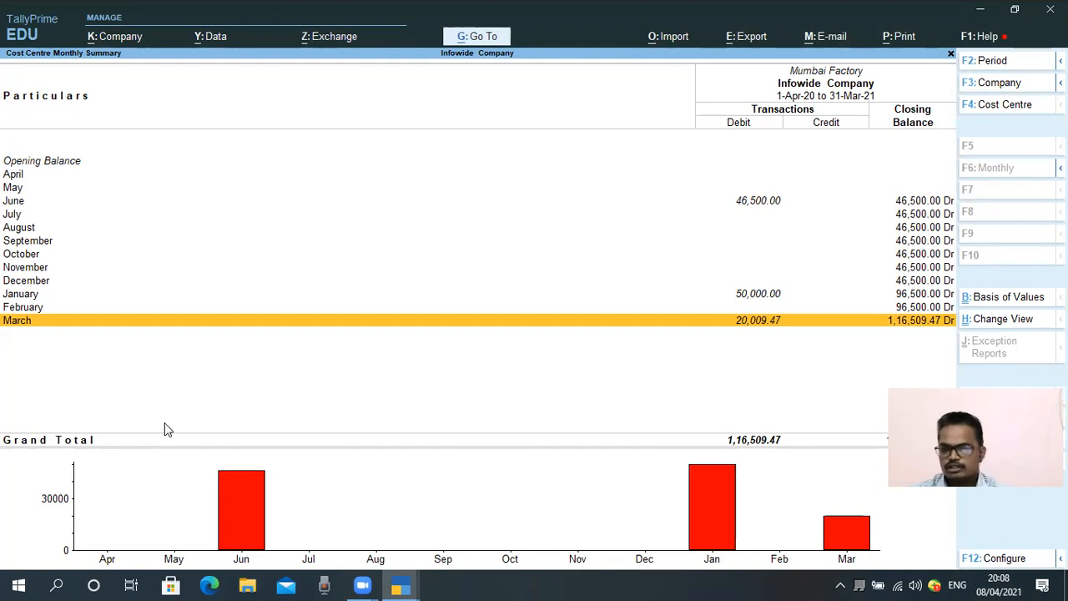
key("Return")
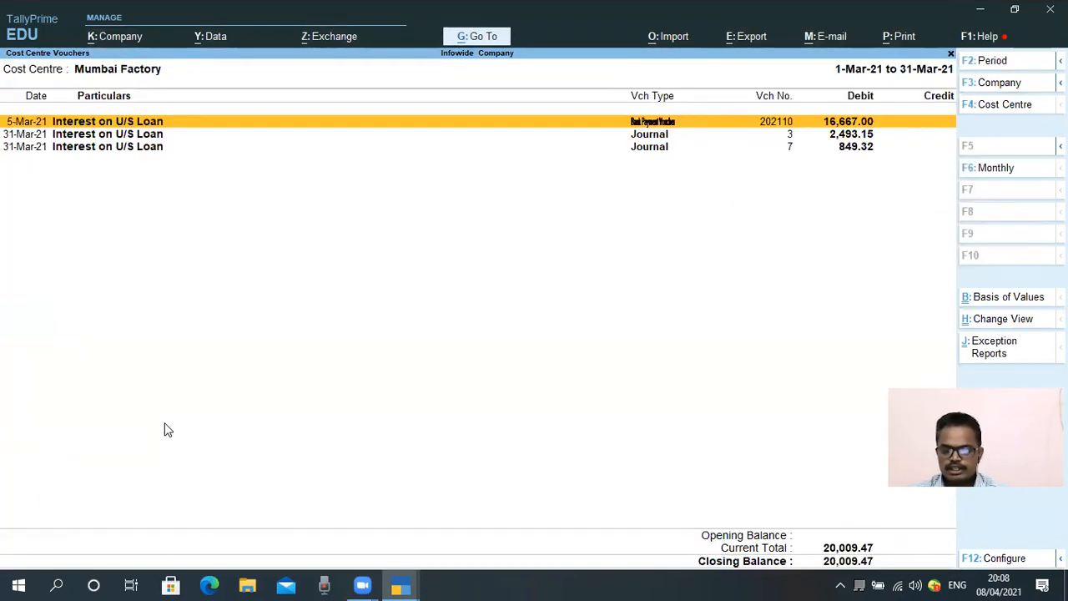
Change the Mumbai Factory voucher report period to 1-4-2020 through 31-3-2021.
key("alt+F2")
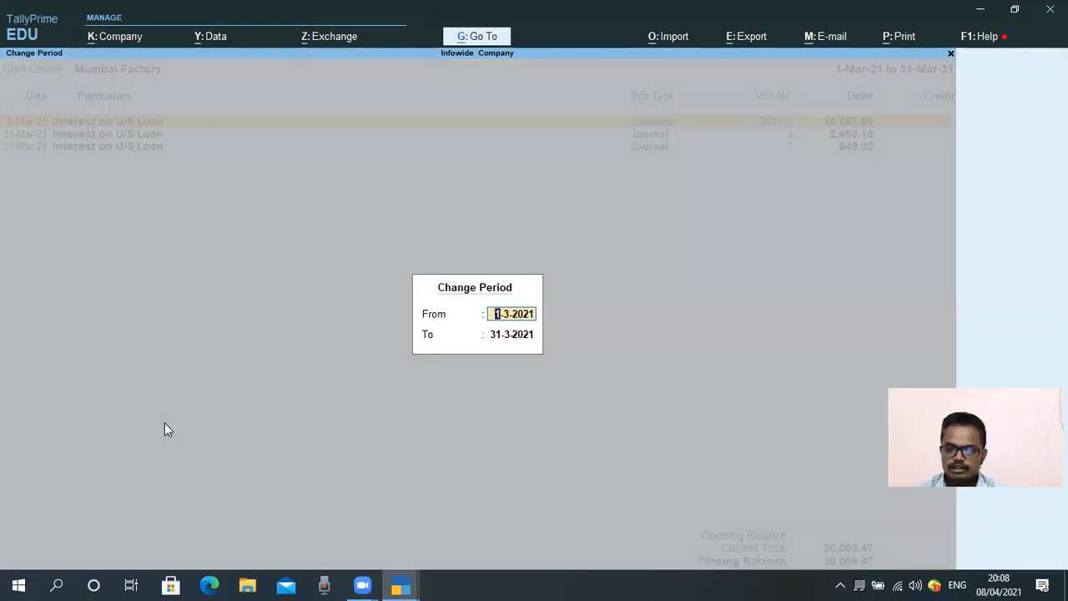
type("1.4.")
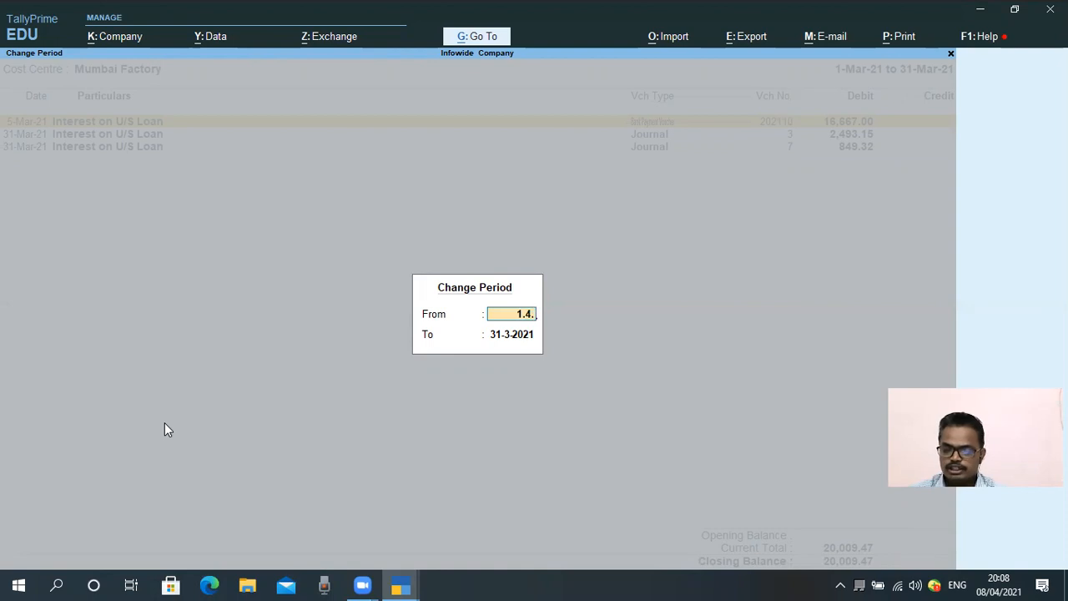
type("20")
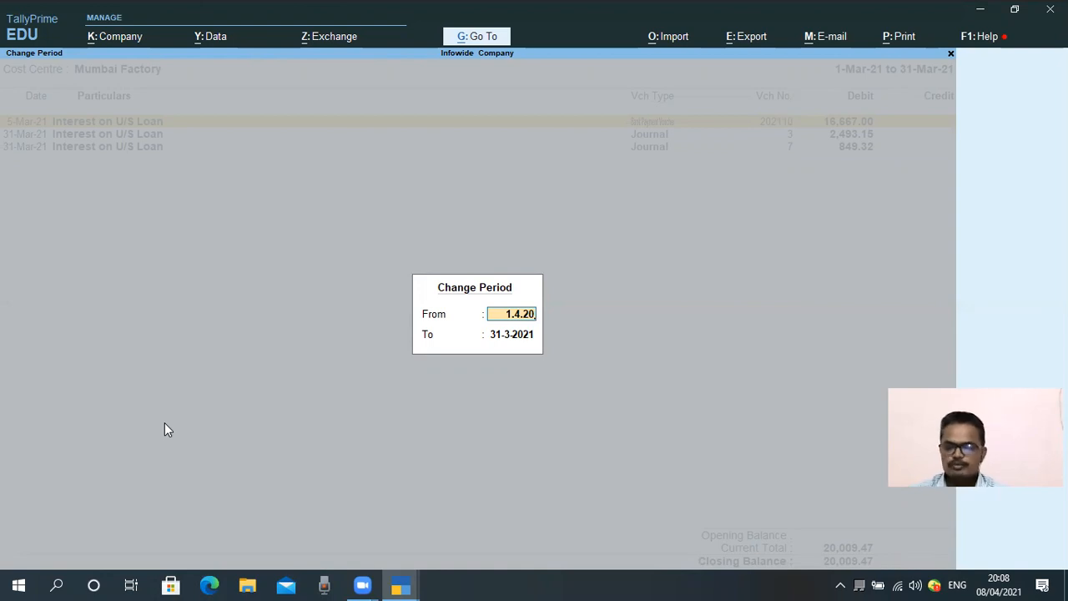
key("Return")
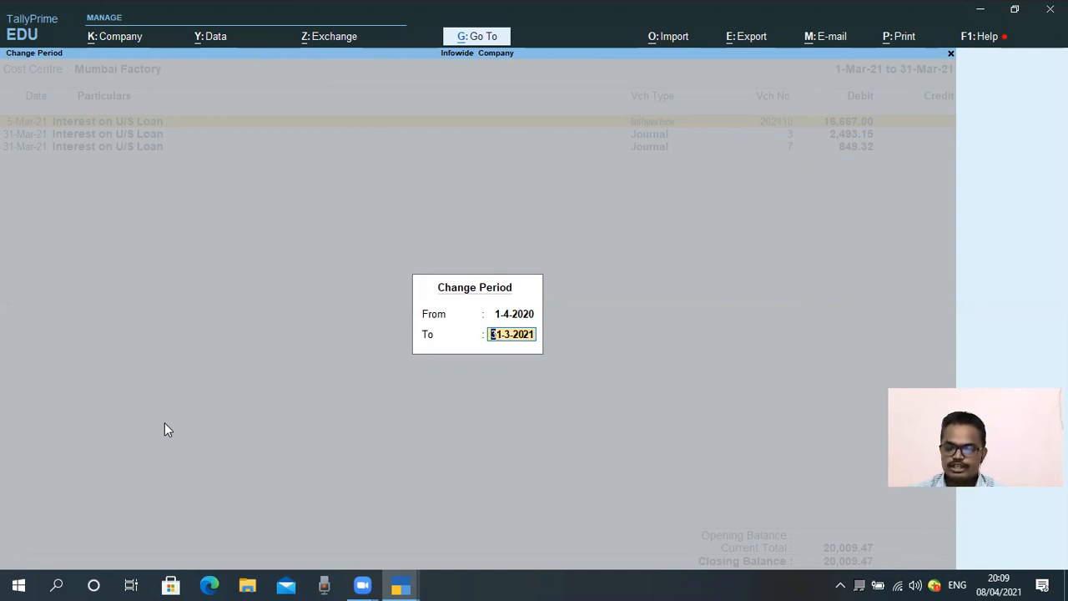
key("Return")
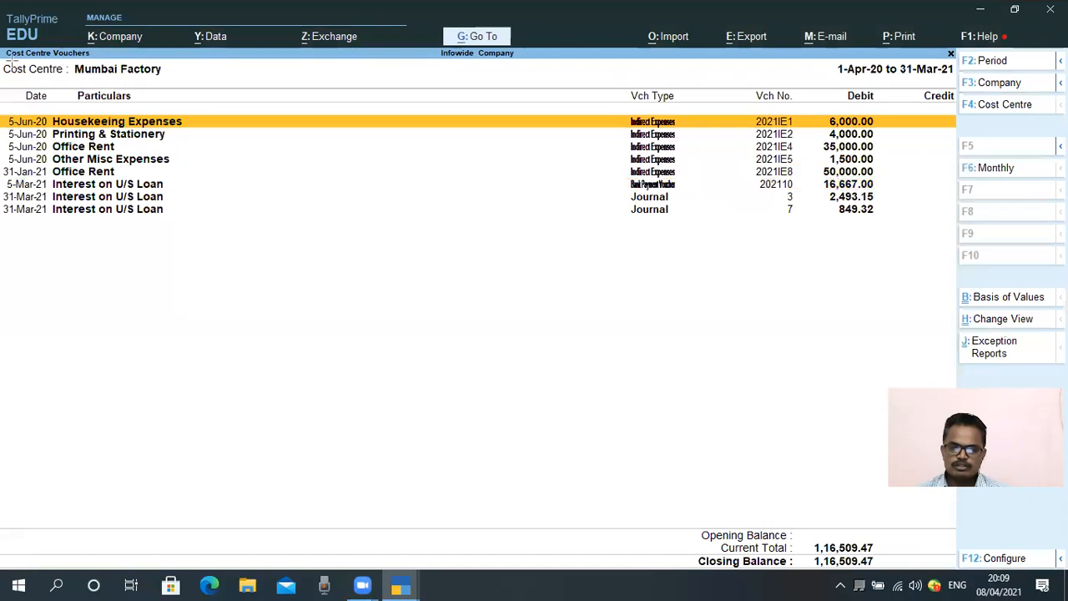
Examine the full-year Mumbai Factory voucher report, checking the cost centre name, report period and individual voucher entries.
left_click_drag(2, 61, 191, 84)
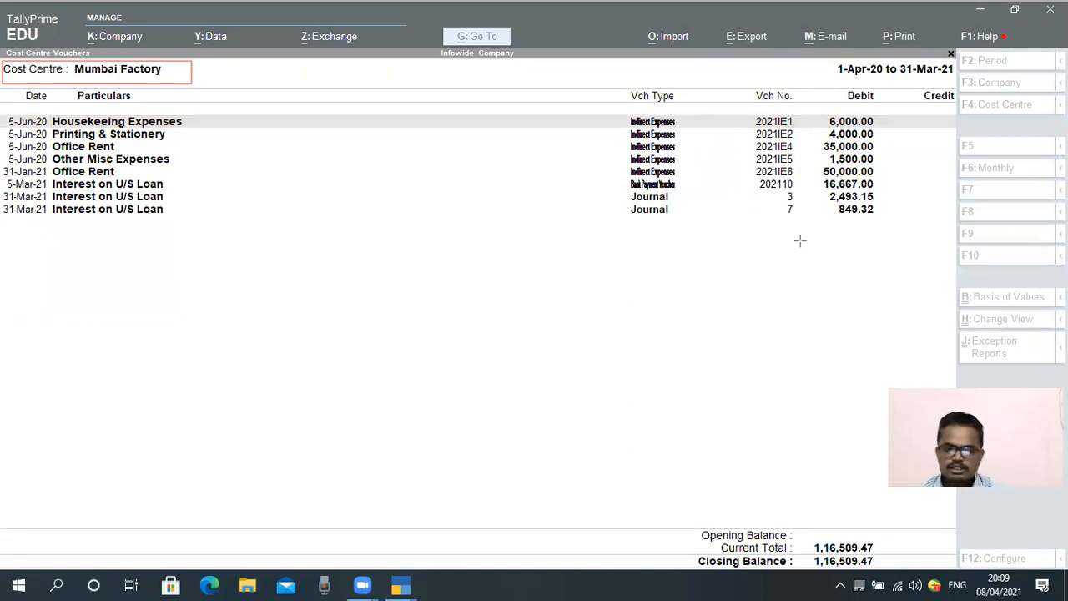
left_click_drag(828, 61, 956, 77)
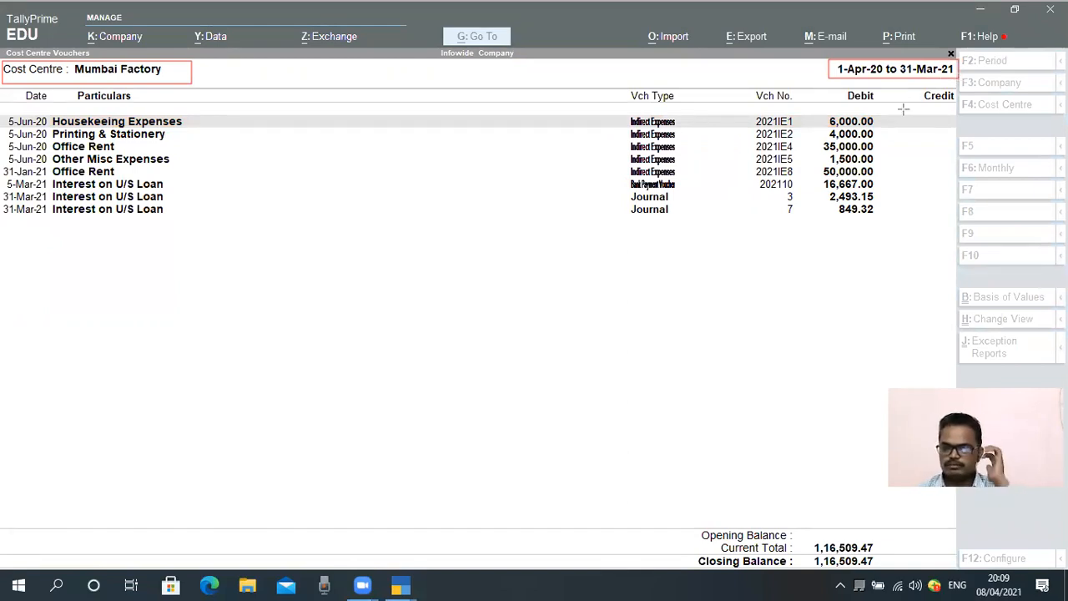
left_click(628, 541)
left_click(498, 454)
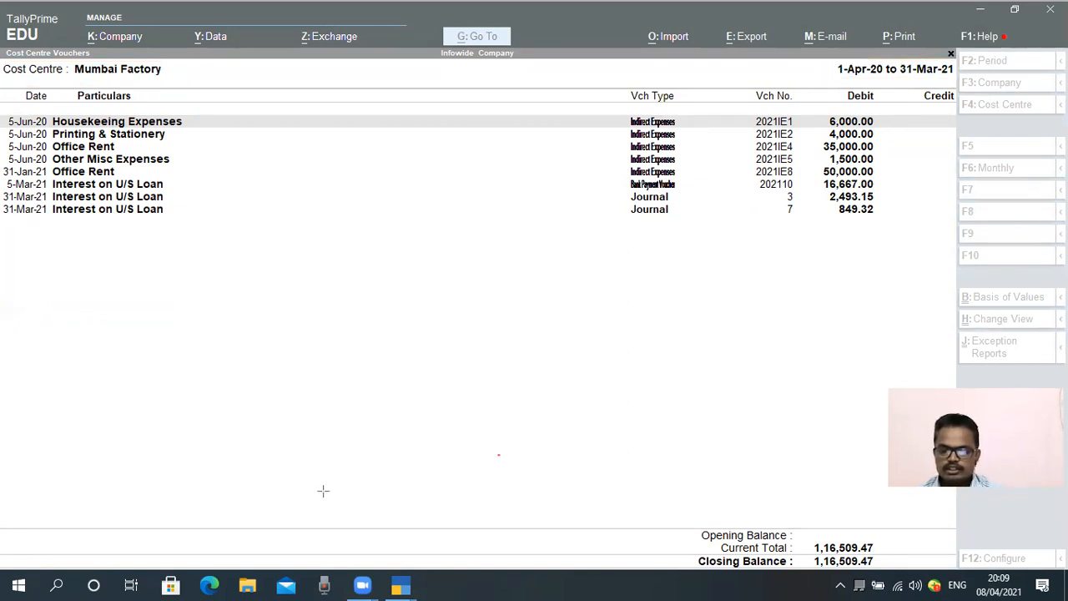
left_click(181, 466)
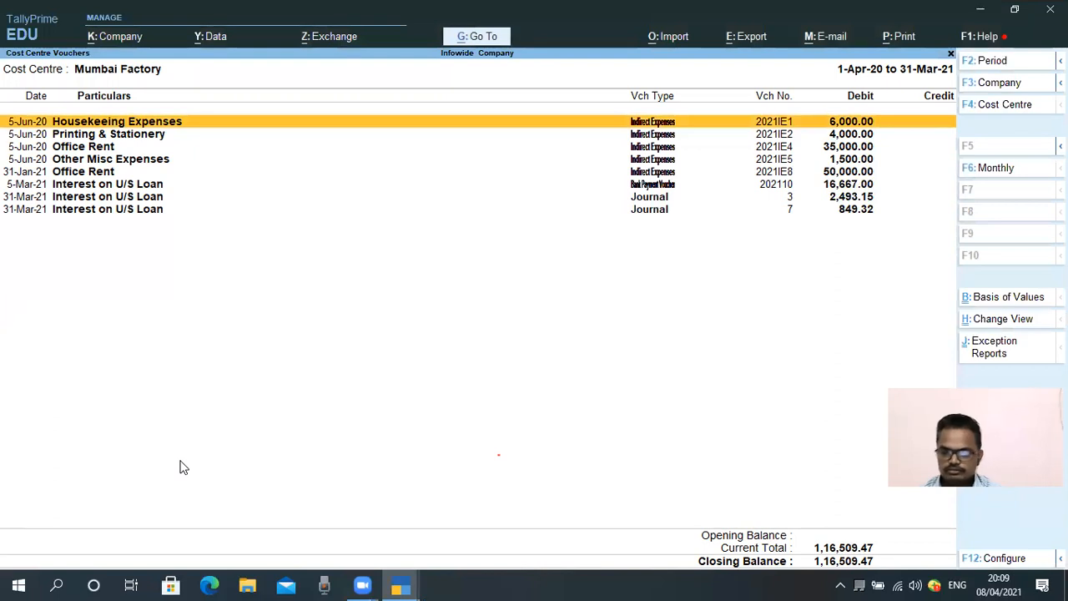
key("Down")
key("Down")
key("Down")
key("Down")
key("Down")
key("Down")
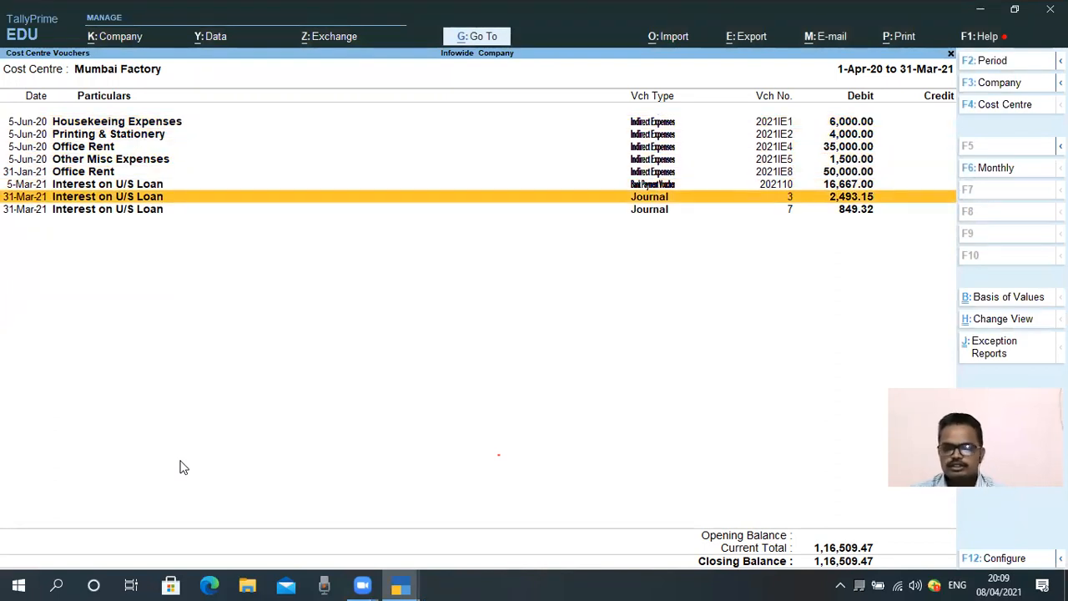
key("Up")
key("Up")
key("Up")
key("Up")
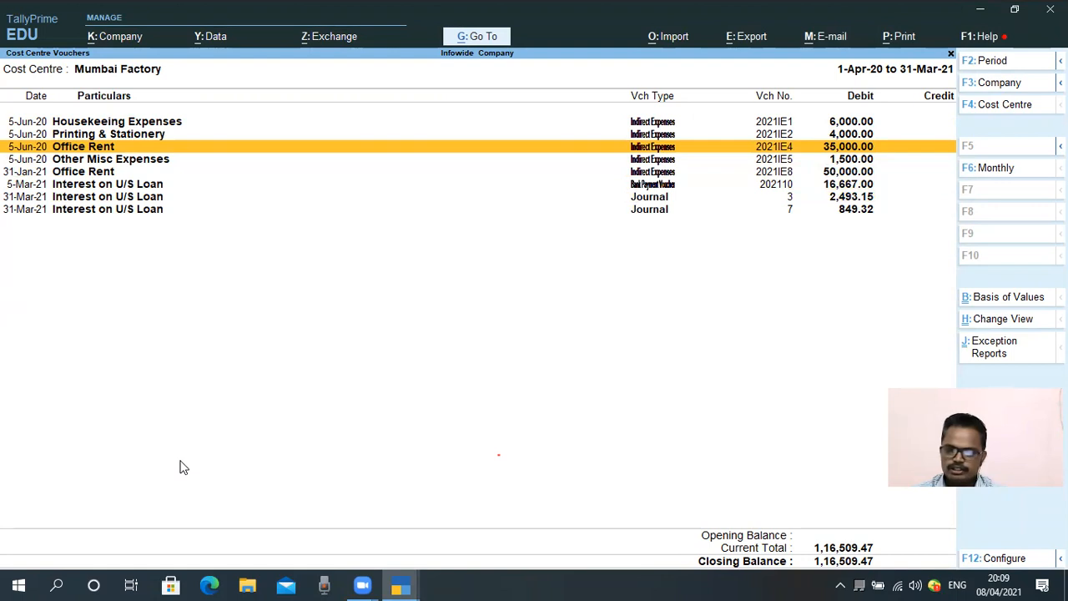
Return to the Cost Centre Summary and open the Pune Factory monthly summary.
key("Escape")
key("Escape")
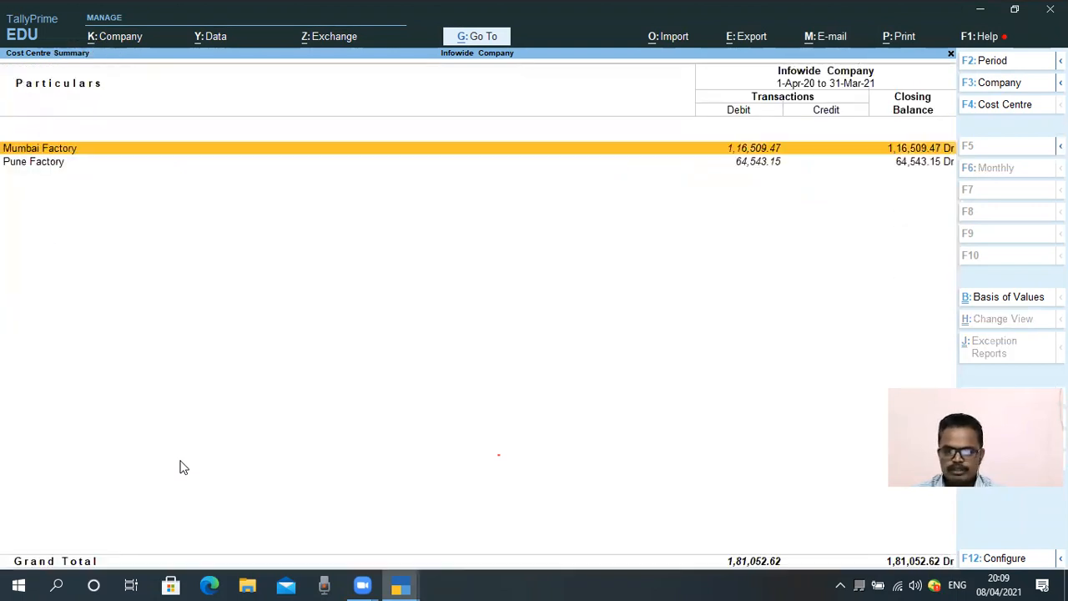
key("Down")
key("Up")
key("Down")
key("Up")
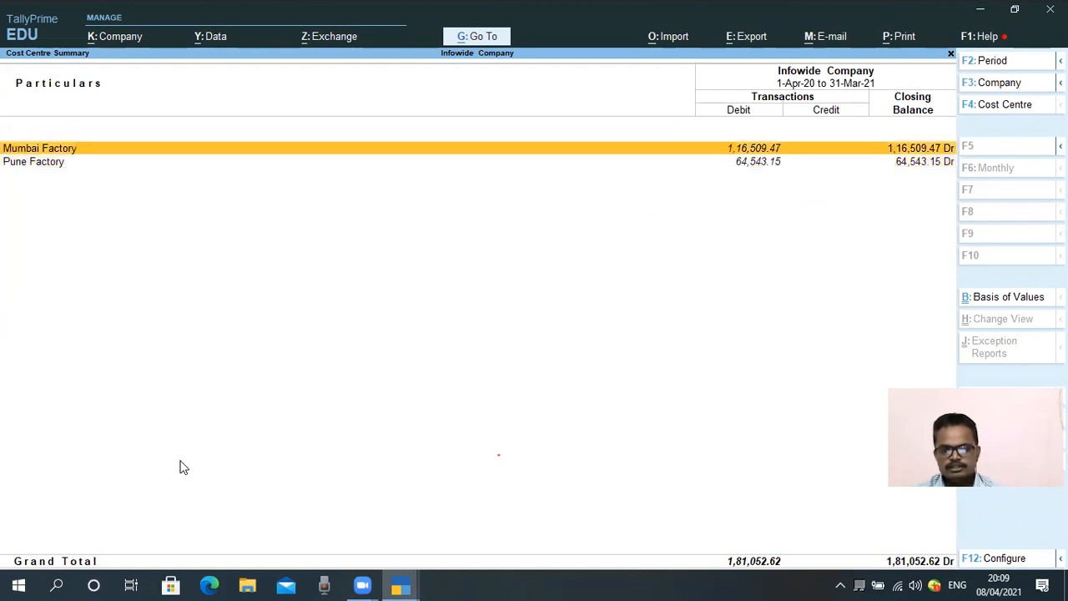
key("Down")
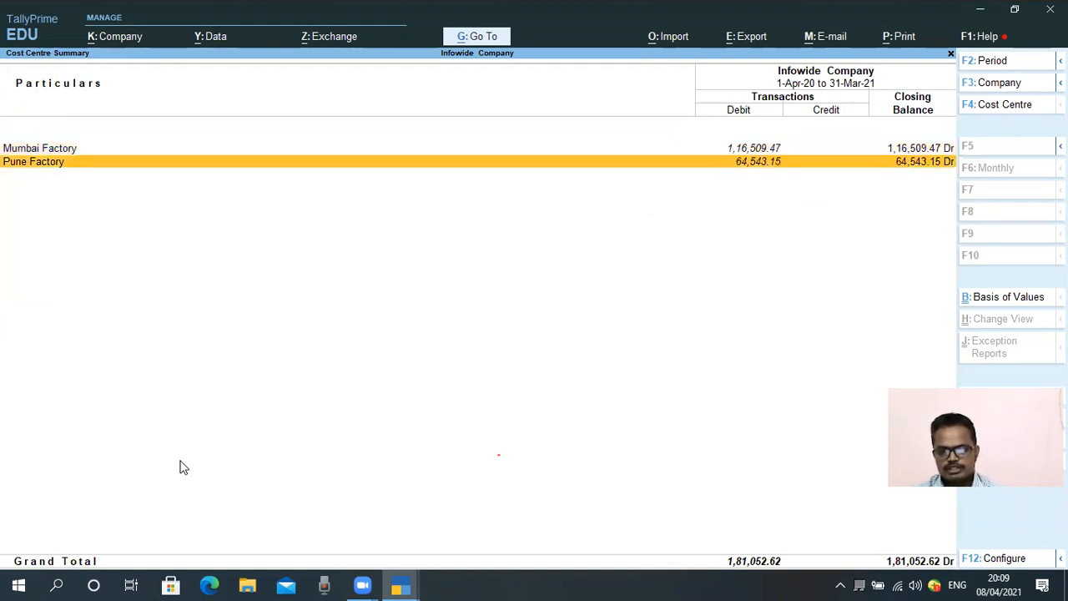
key("Return")
Drill down into Pune Factory's April entry to view its cost centre vouchers.
key("Up")
key("Up")
key("Up")
key("Up")
key("Up")
key("Up")
key("Up")
key("Up")
key("Up")
key("Up")
key("Up")
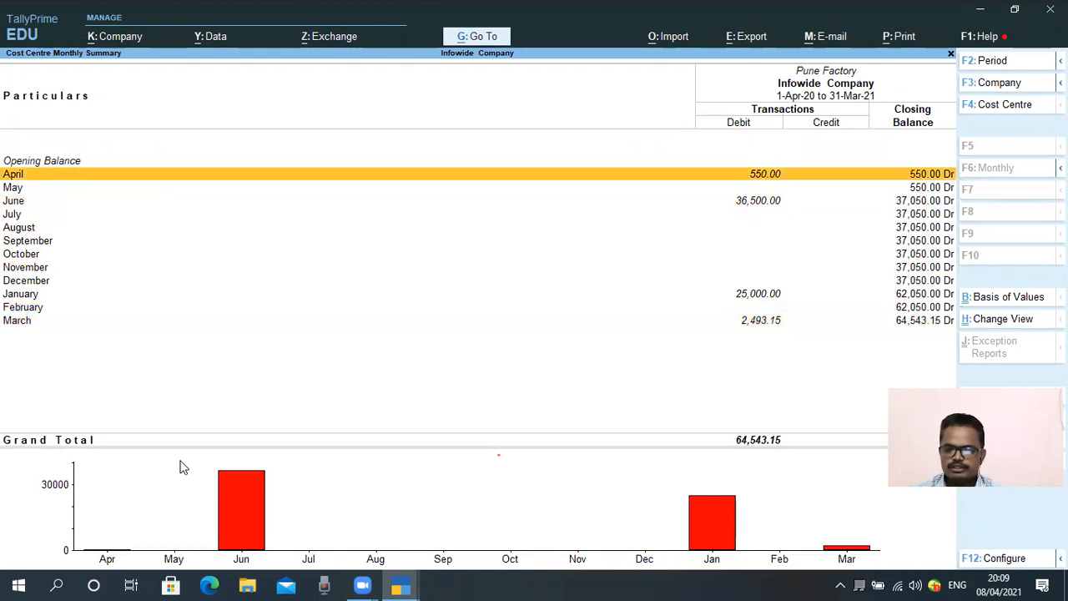
key("Return")
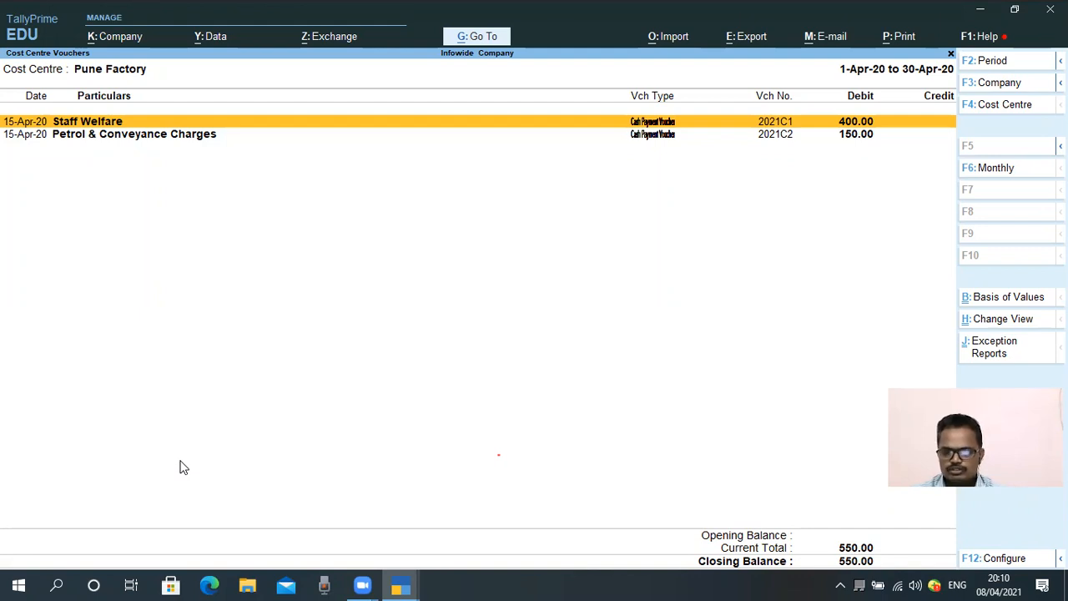
Go back to Pune Factory's monthly summary and drill down into the June entry to view its vouchers.
key("Escape")
key("Down")
key("Down")
key("Return")
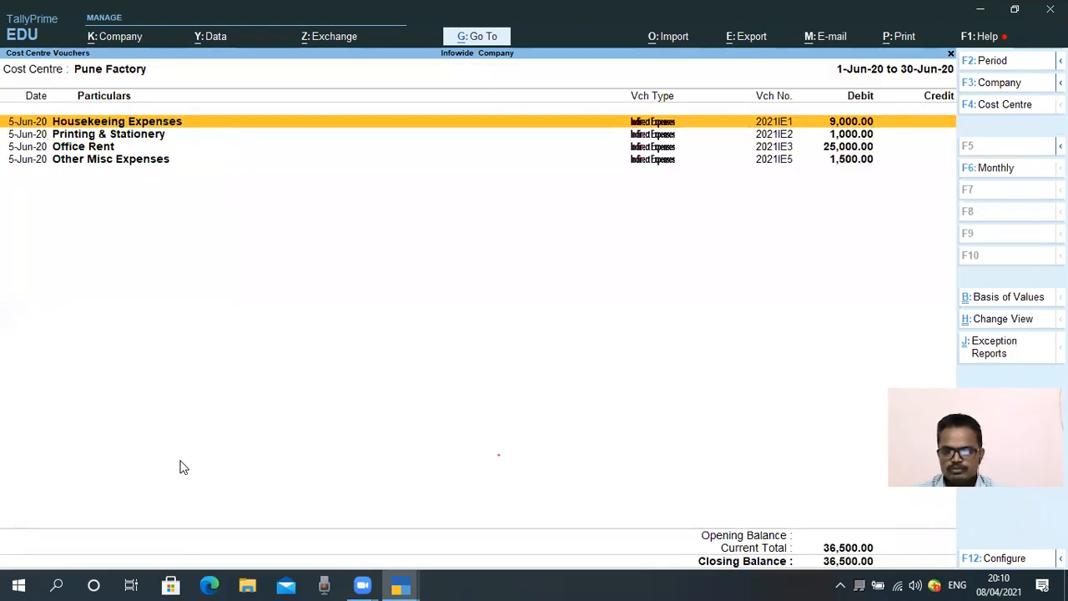
Leave Pune Factory's June vouchers and drill down into the January entry from its monthly summary.
key("Escape")
key("Down")
key("Down")
key("Down")
key("Down")
key("Down")
key("Down")
key("Down")
key("Return")
Leave Pune Factory's January vouchers and drill down into the March entry from its monthly summary.
key("Escape")
key("Down")
key("Down")
key("Return")
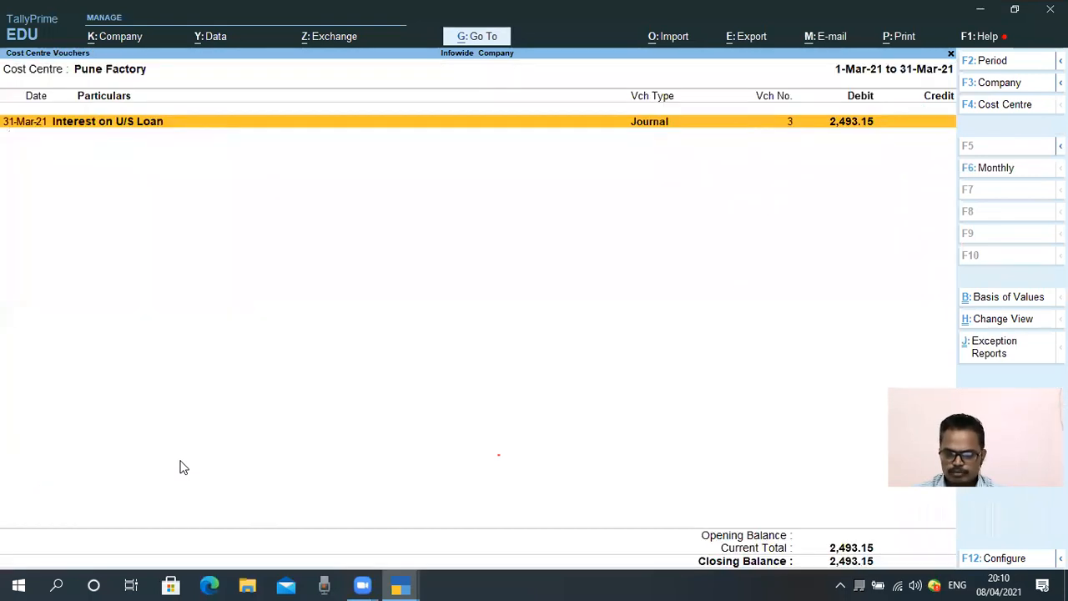
key("Escape")
key("Return")
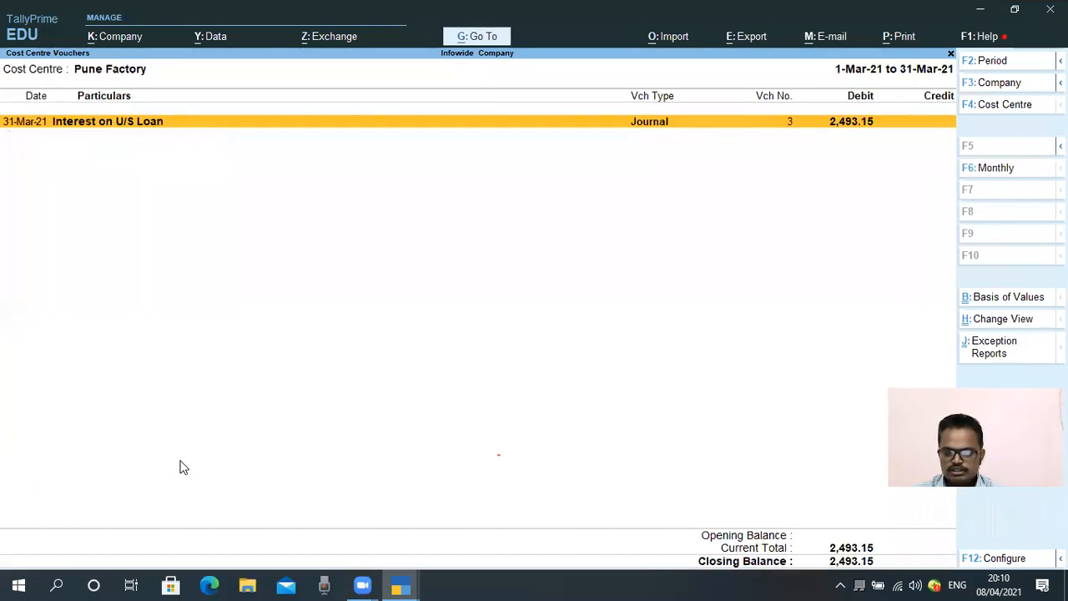
Change the Pune Factory voucher report period to 1-6-2020 through 31-3-2021.
key("F2")
type("1.")
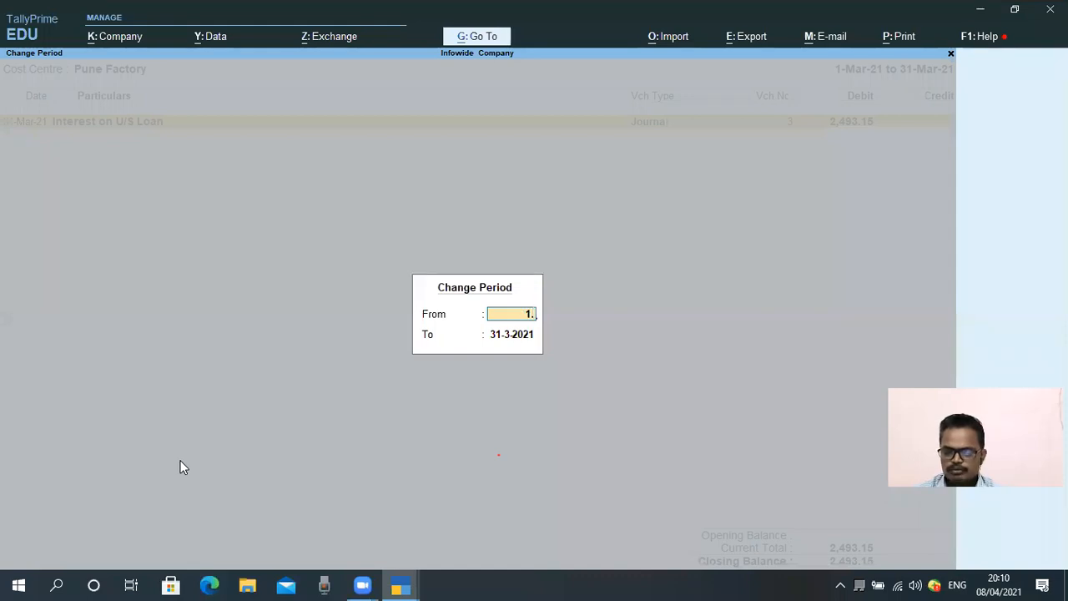
type("6")
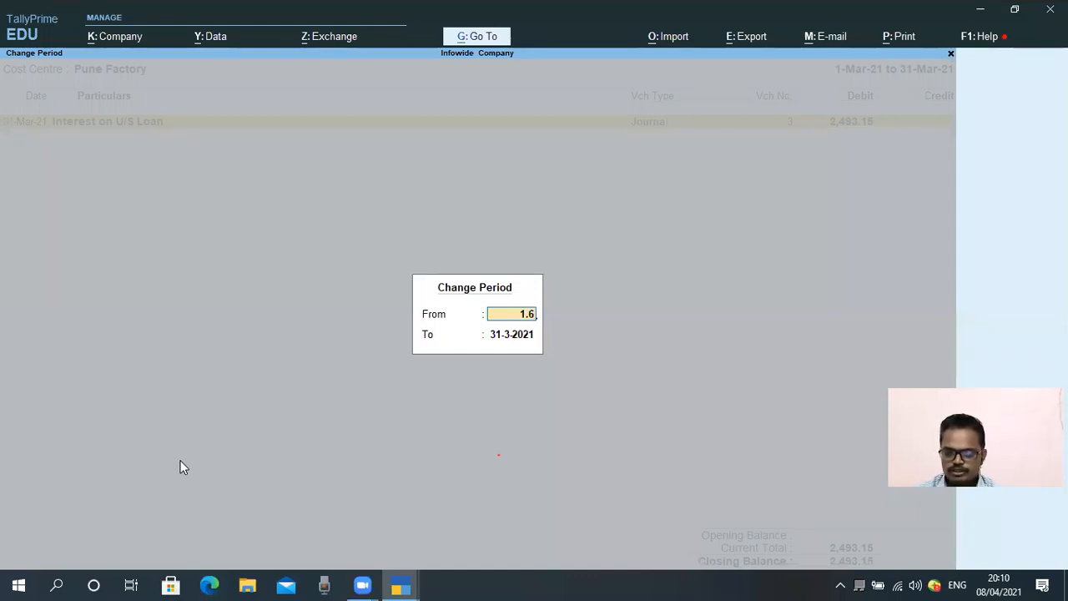
key("Return")
type("31.3.21")
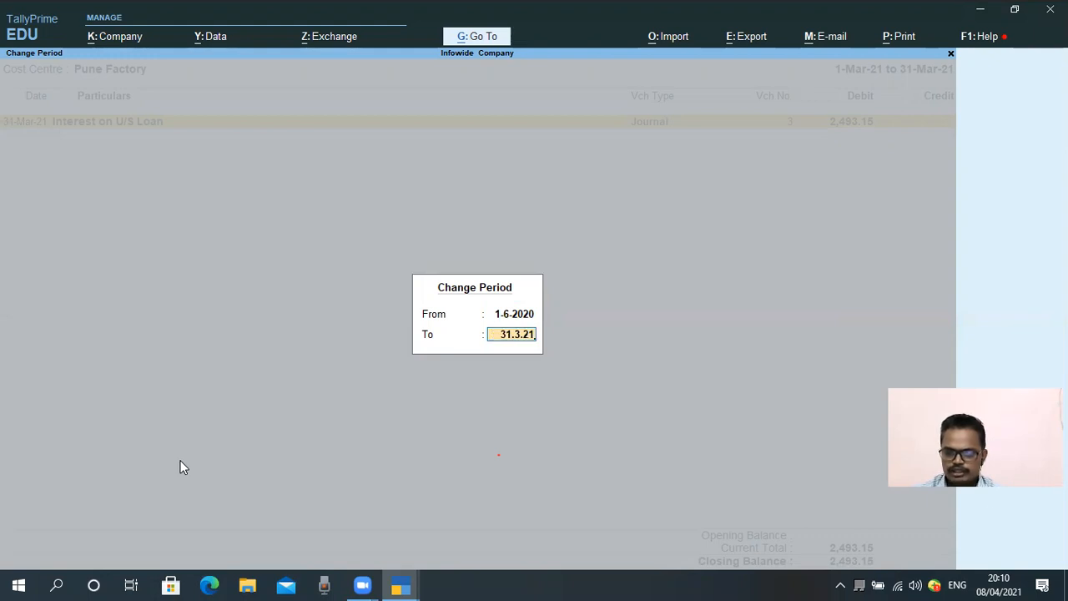
key("Return")
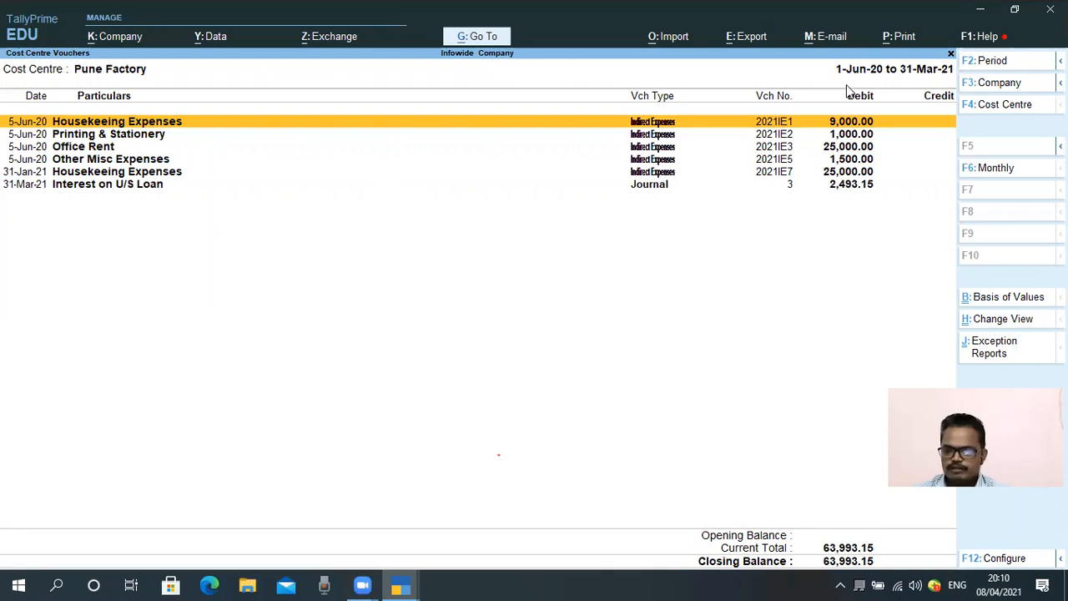
left_click(938, 73)
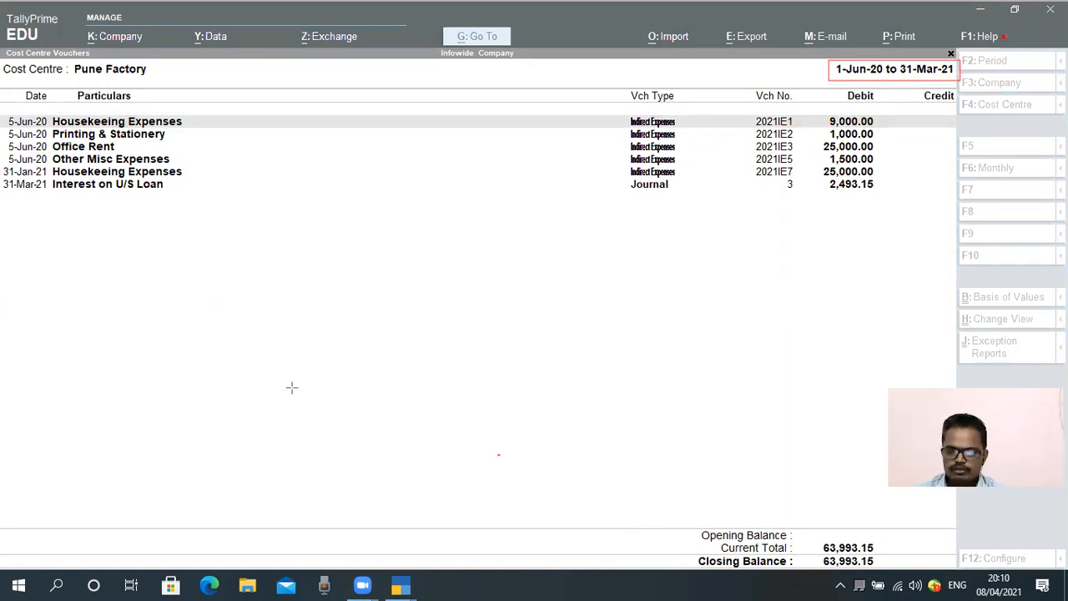
left_click(162, 451)
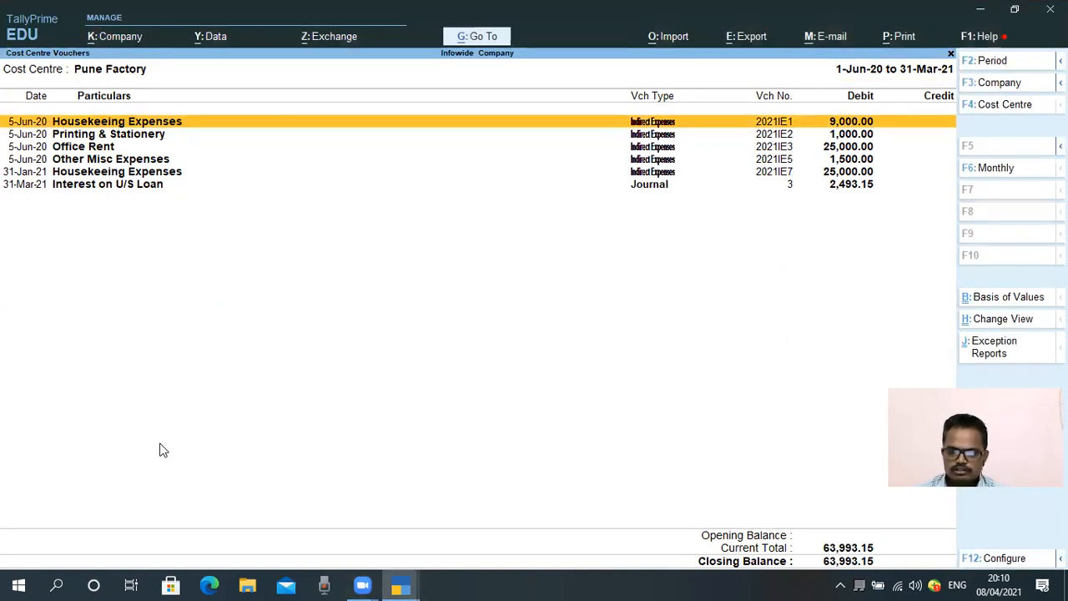
Leave the Pune Factory vouchers and open the Cost Centre Break-up report for Mumbai Factory.
key("Escape")
key("Escape")
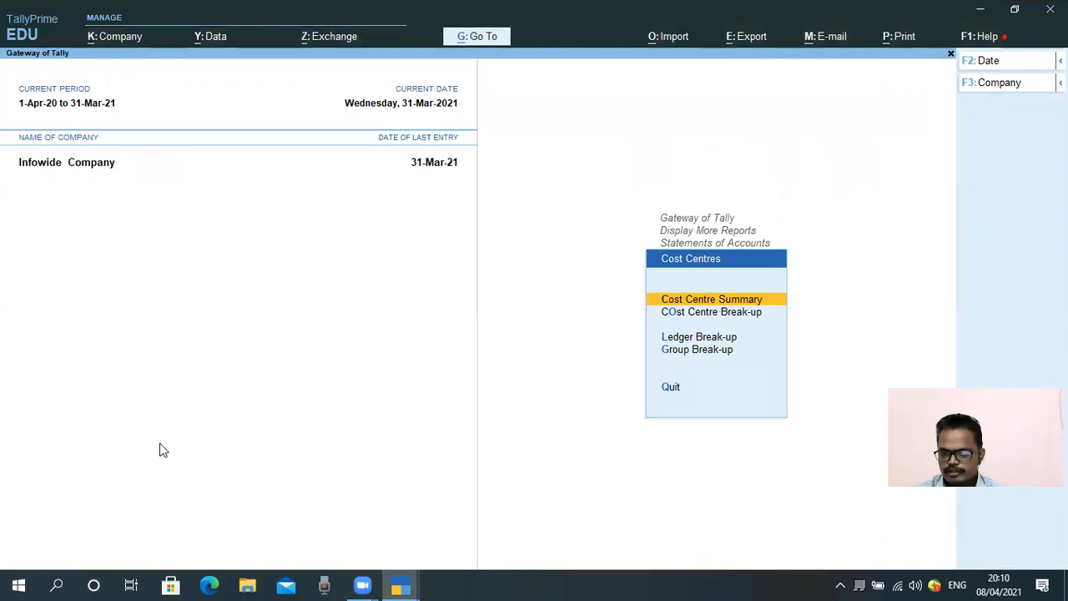
key("Down")
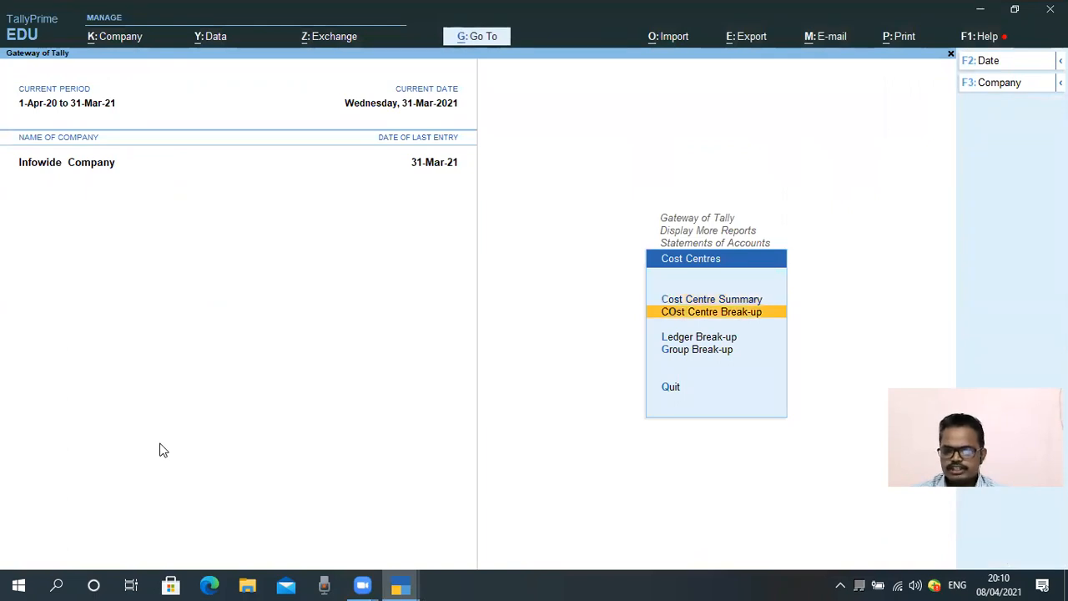
key("Return")
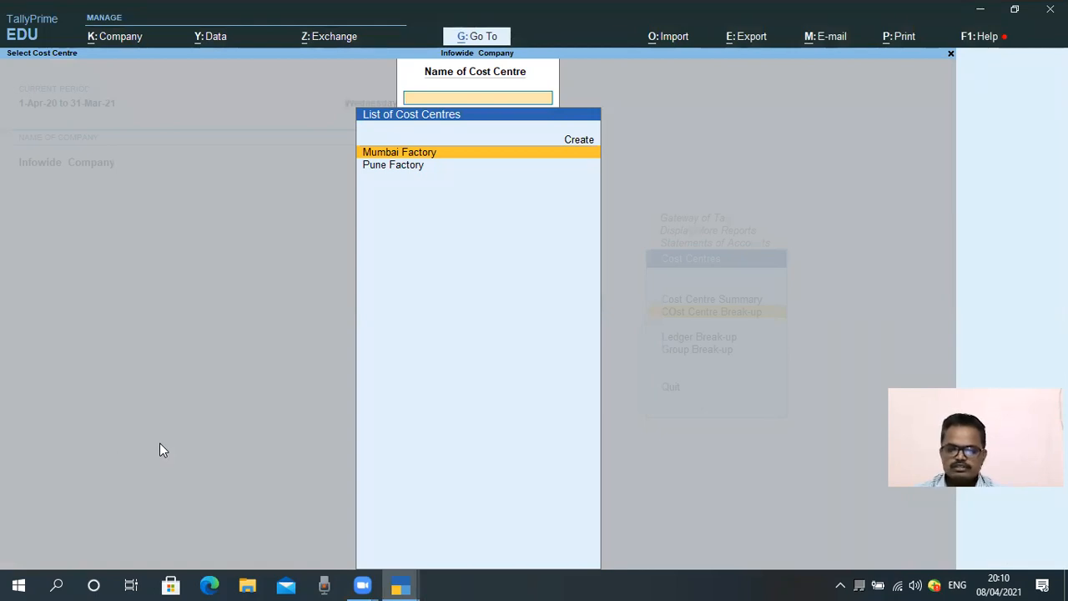
key("Return")
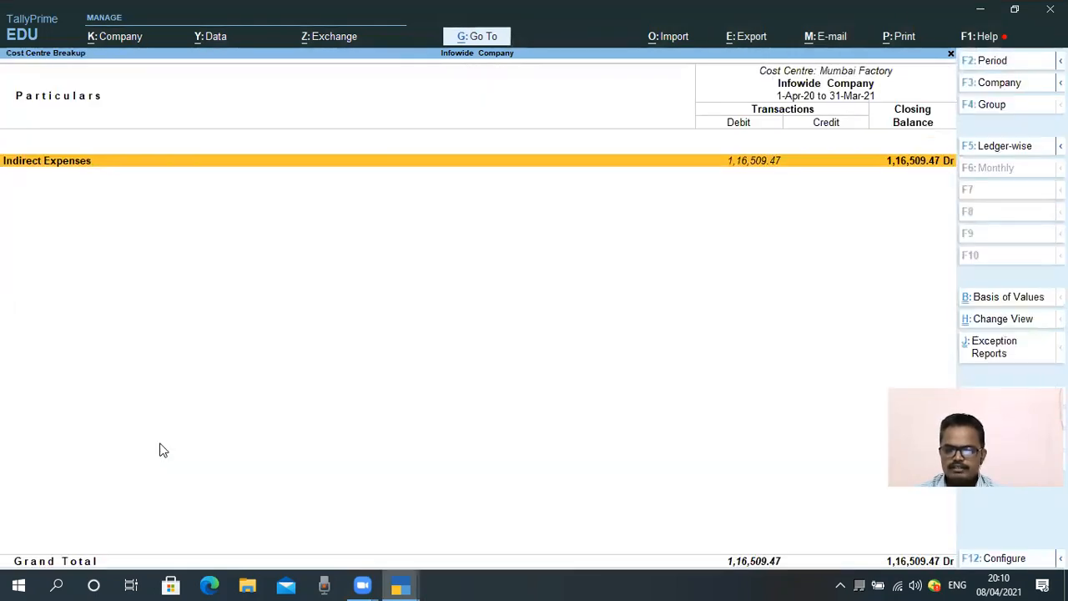
Drill down into Mumbai Factory's Indirect Expenses and look through its ledger break-up, including the Housekeeping Expenses entry.
key("Return")
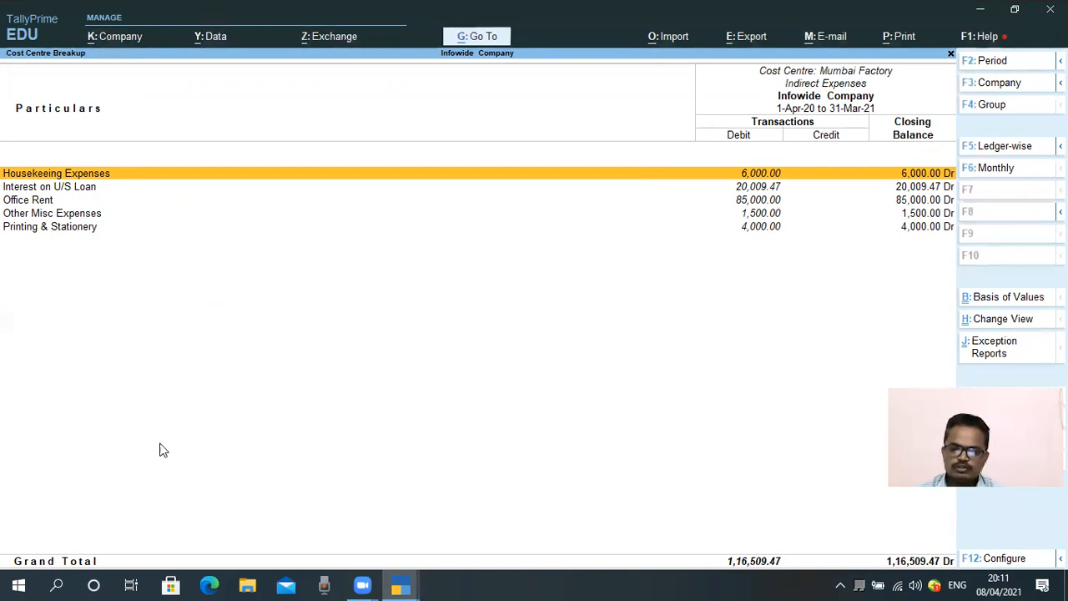
key("Down")
key("Down")
key("Down")
key("Down")
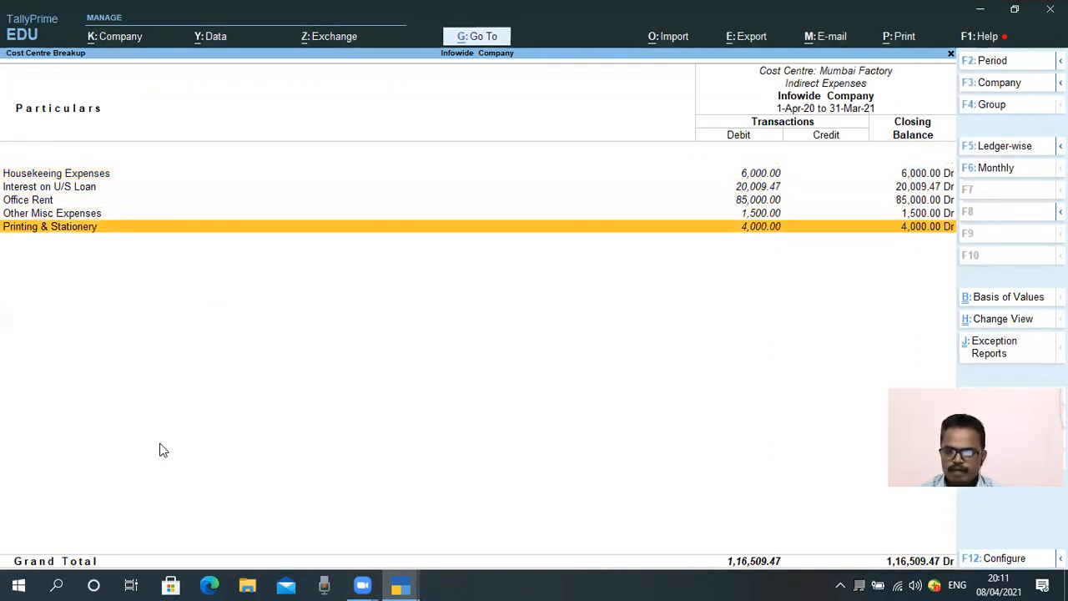
key("Up")
key("Up")
key("Up")
key("Up")
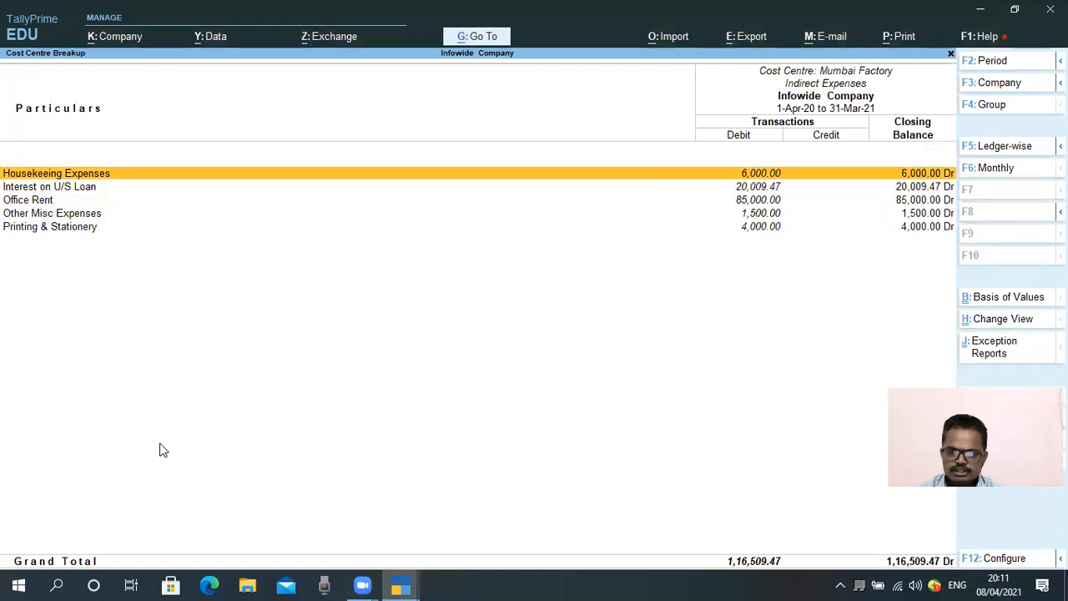
key("Return")
key("Escape")
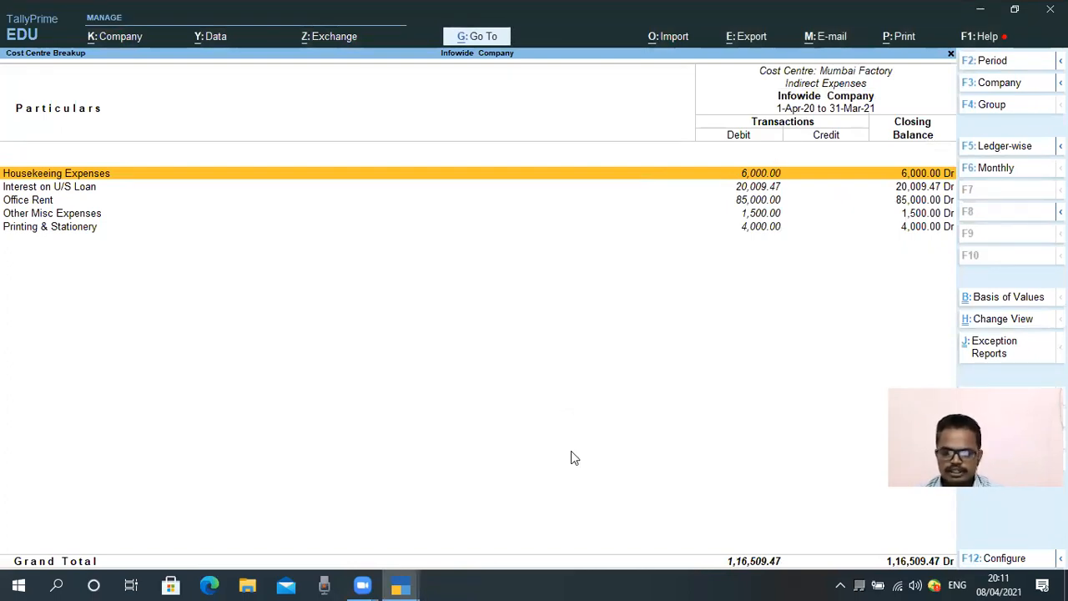
mouse_move(765, 97)
left_mouse_down()
mouse_move(774, 108)
mouse_move(897, 118)
left_mouse_up()
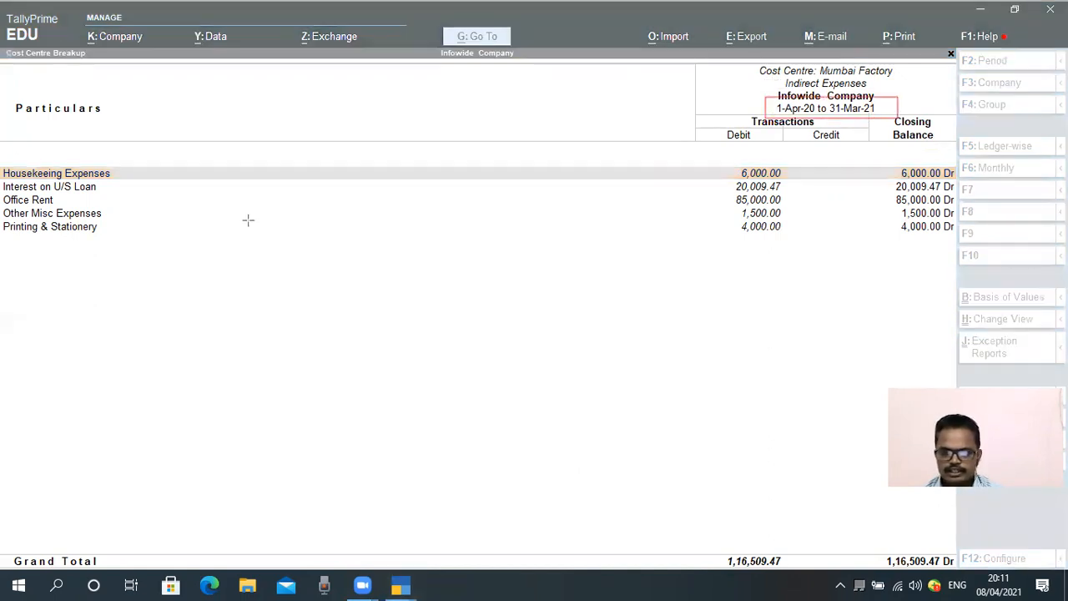
mouse_move(4, 152)
left_mouse_down()
mouse_move(22, 237)
mouse_move(131, 279)
mouse_move(124, 259)
left_mouse_up()
left_click_drag(719, 151, 783, 264)
mouse_move(890, 157)
left_mouse_down()
mouse_move(937, 250)
mouse_move(955, 252)
left_mouse_up()
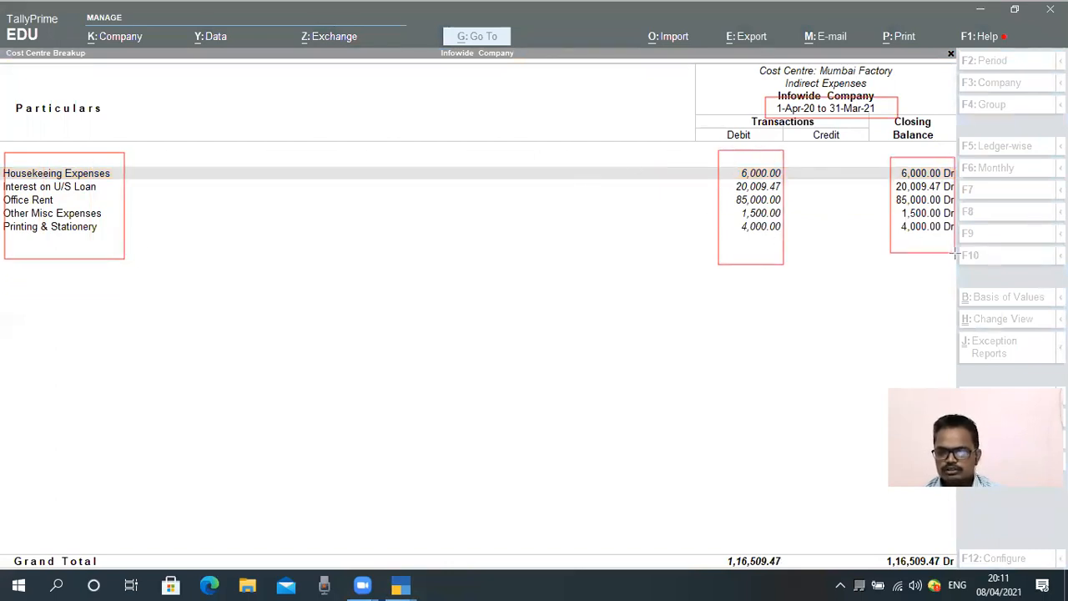
mouse_move(708, 540)
left_mouse_down()
mouse_move(863, 582)
mouse_move(958, 571)
left_mouse_up()
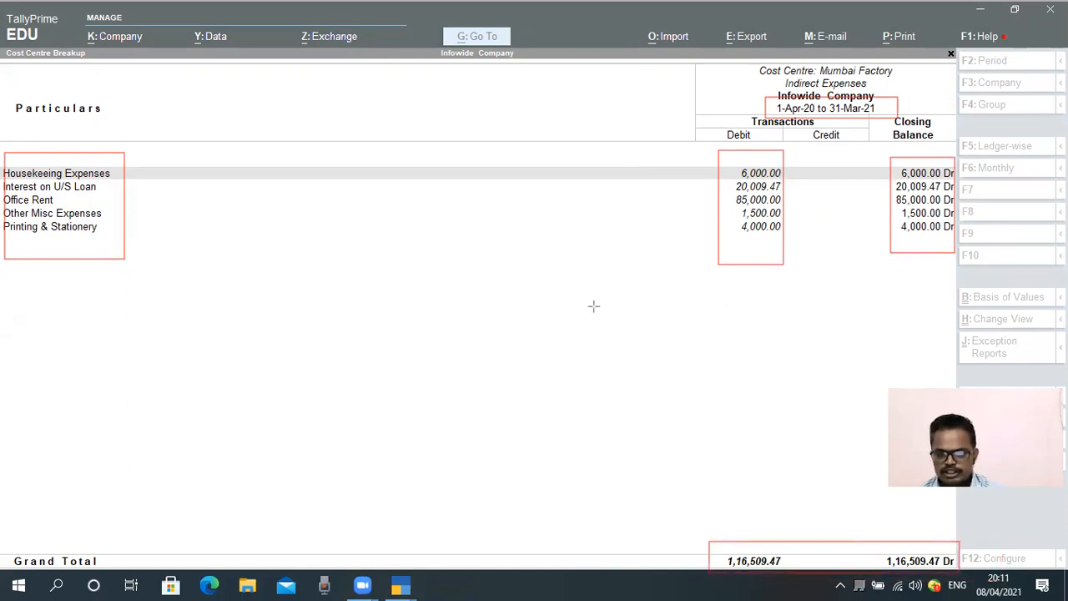
key("e")
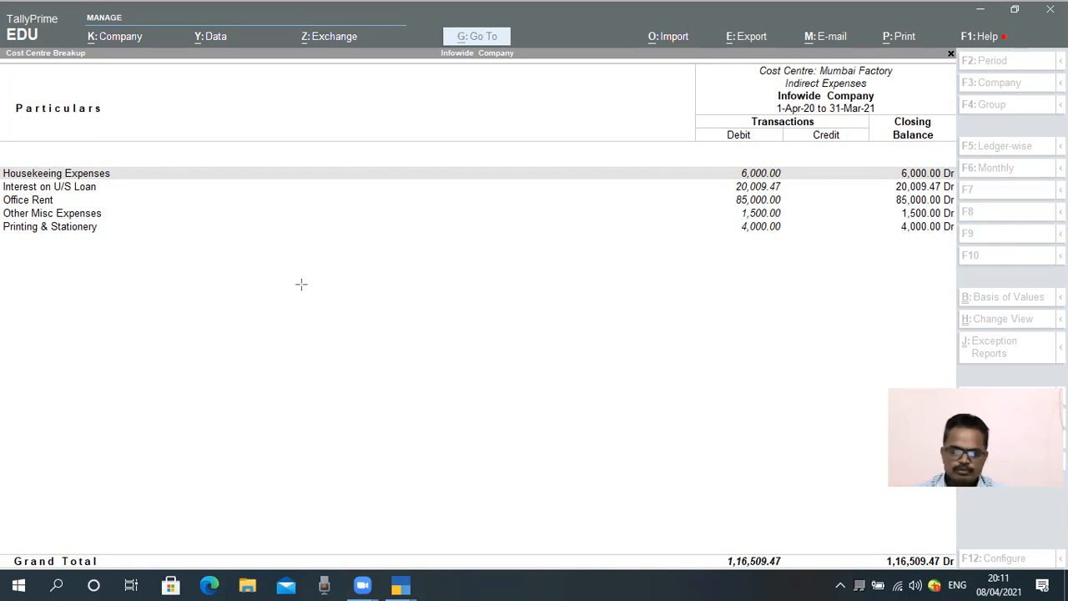
key("Escape")
Drill down into the Office Rent ledger of Mumbai Factory to open its monthly summary.
key("Down")
key("Down")
key("Return")
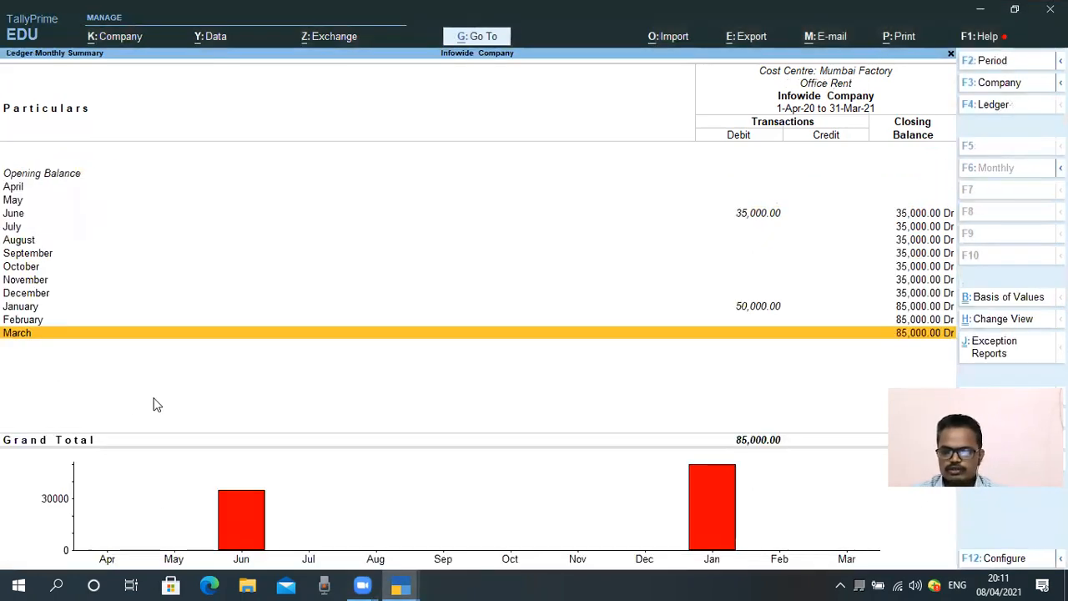
Examine the monthly Office Rent figures for Mumbai Factory, moving between the June and December entries.
key("Up")
key("Up")
key("Up")
key("Up")
key("Up")
key("Up")
key("Up")
key("Up")
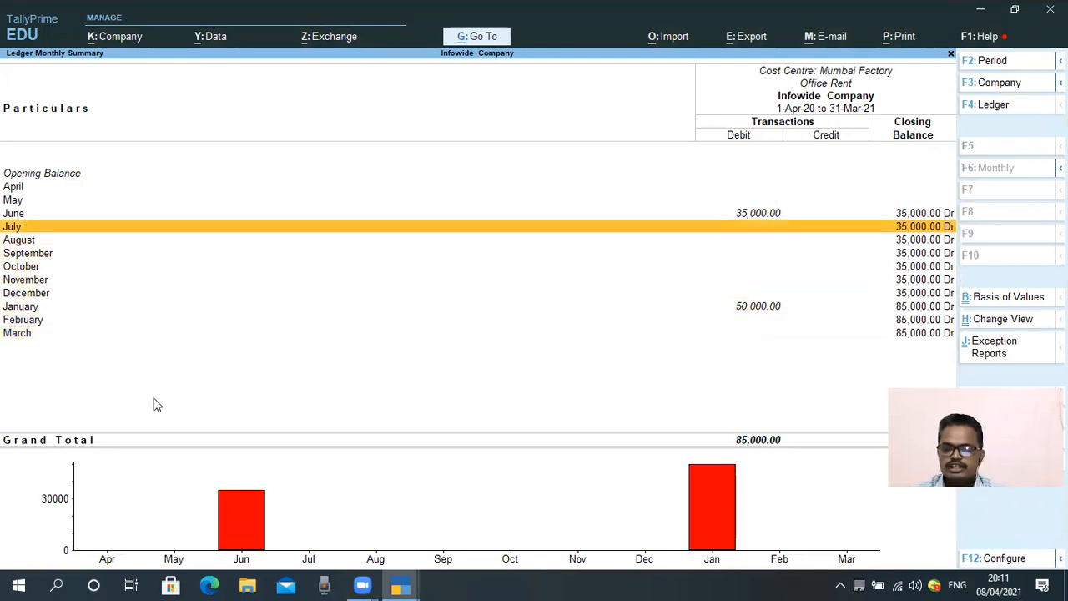
key("Up")
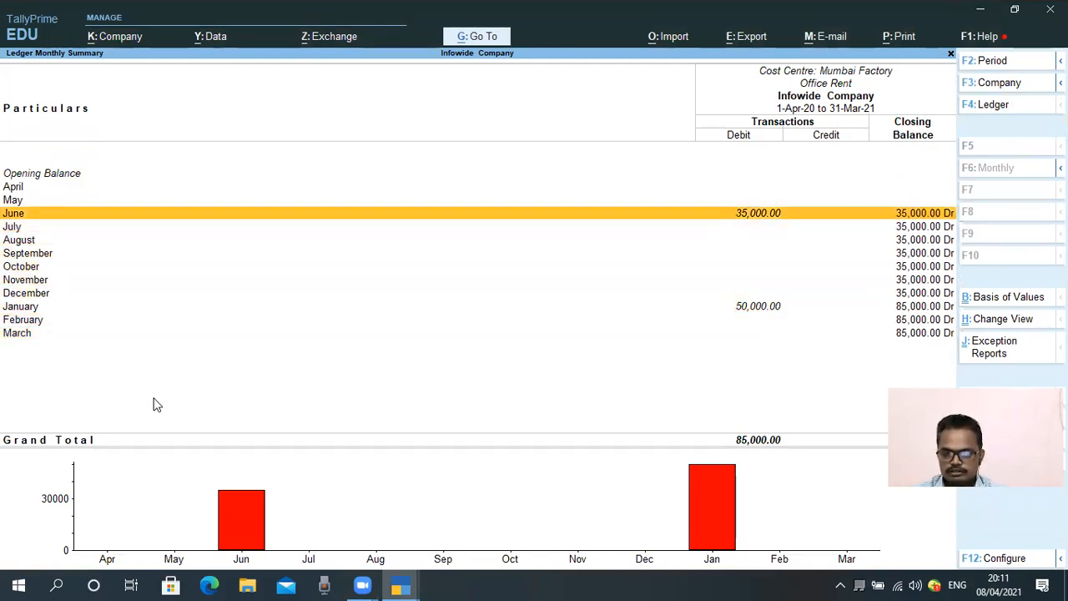
key("Down")
key("Down")
key("Down")
key("Down")
key("Down")
key("Down")
key("Down")
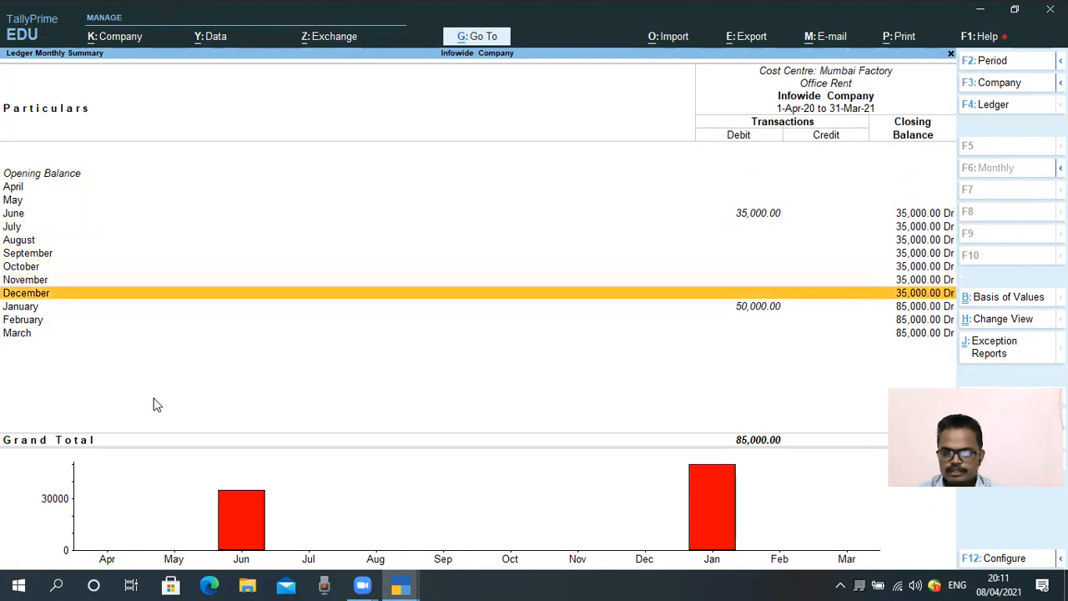
Leave Mumbai Factory's break-up and open the Cost Centre Break-up report for Pune Factory instead.
key("Escape")
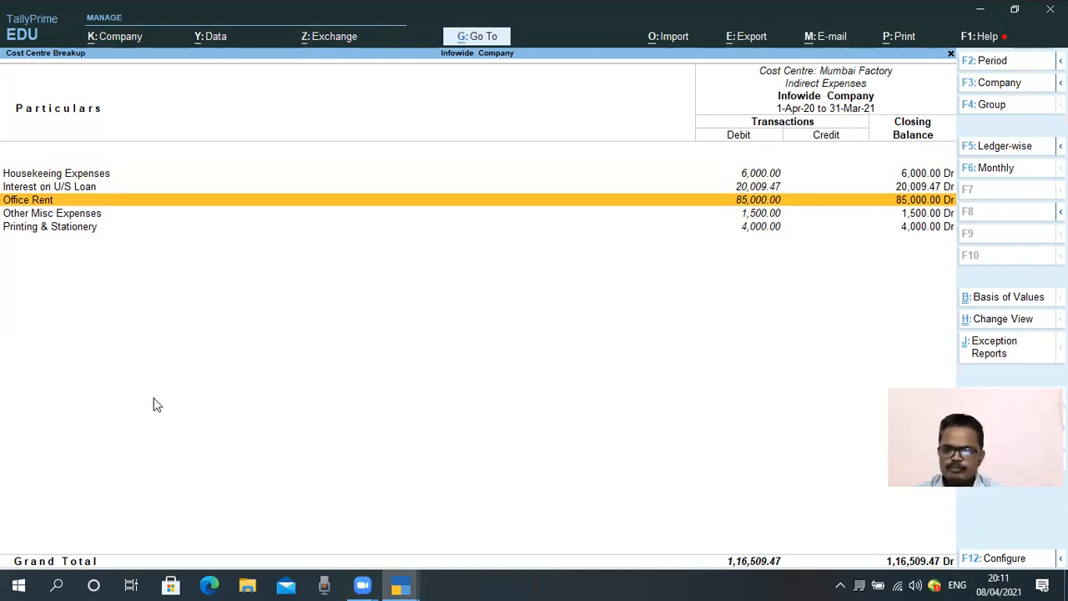
key("Escape")
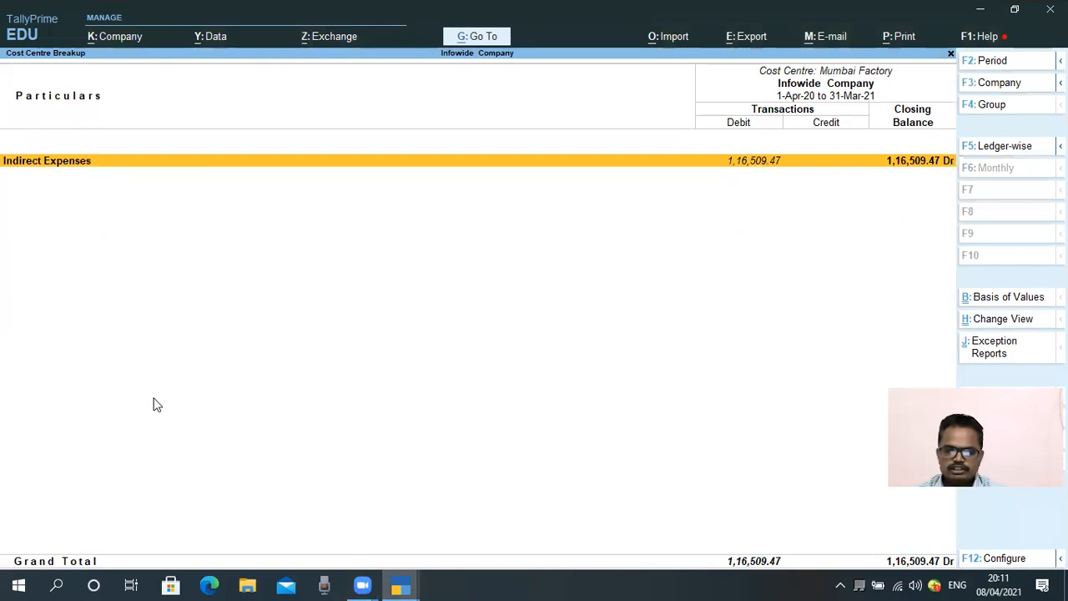
key("Escape")
key("Down")
key("Return")
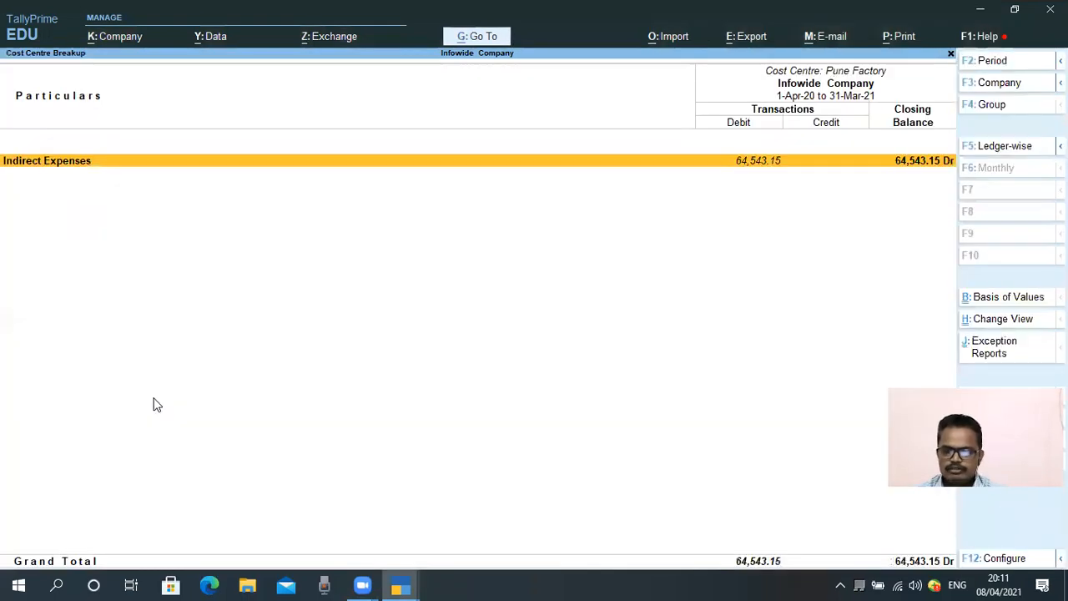
Drill down into Pune Factory's Indirect Expenses and look through its ledger break-up.
key("Return")
key("Down")
key("Down")
key("Down")
key("Down")
key("Down")
key("Down")
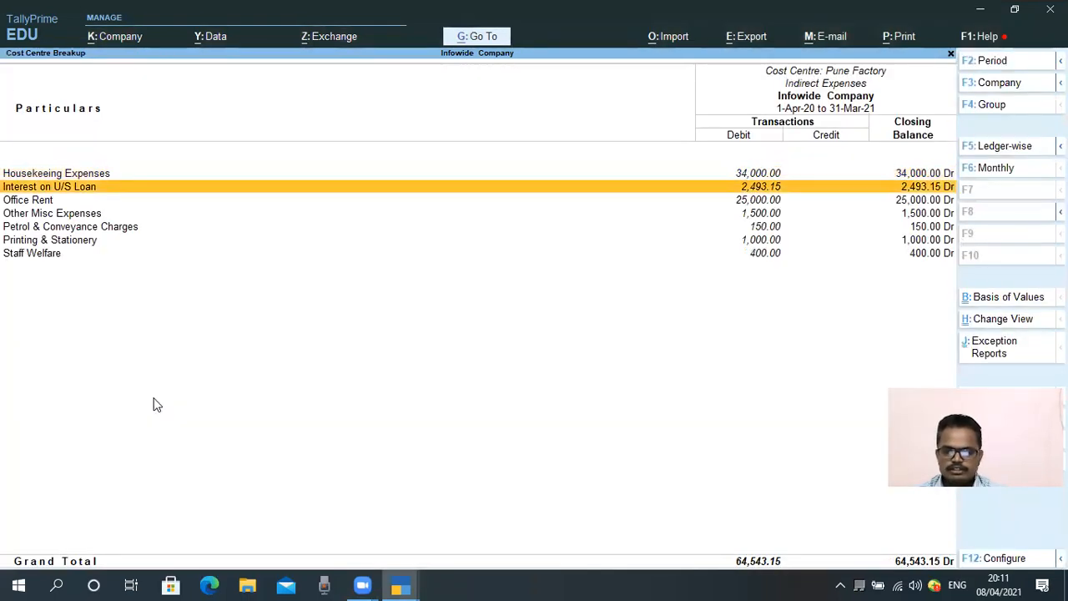
key("Up")
key("Up")
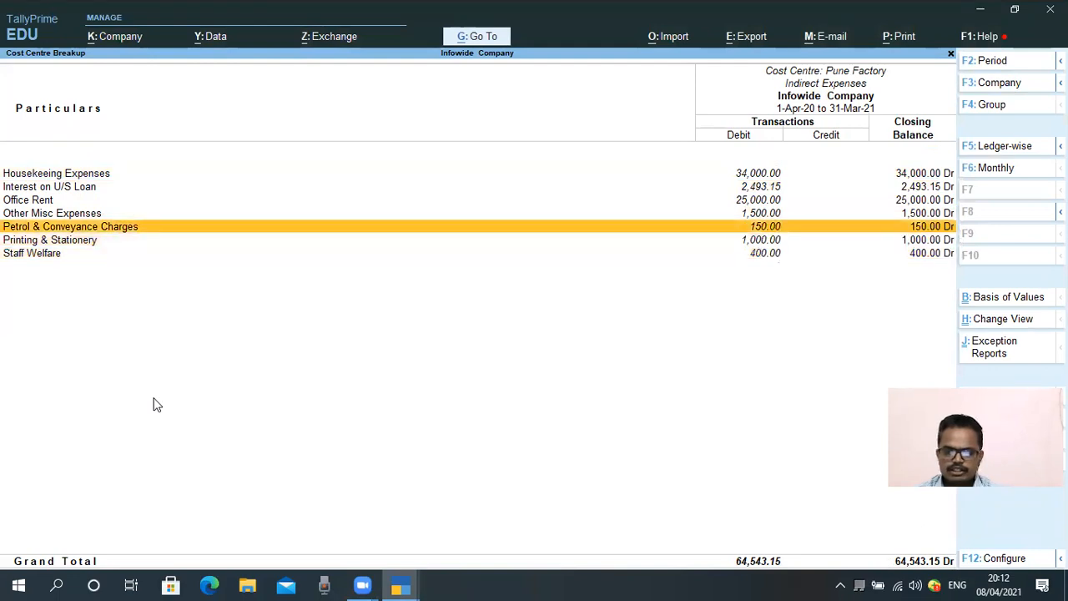
Go back to the cost centre selection and reopen the Indirect Expenses break-up of Pune Factory.
key("Escape")
key("Escape")
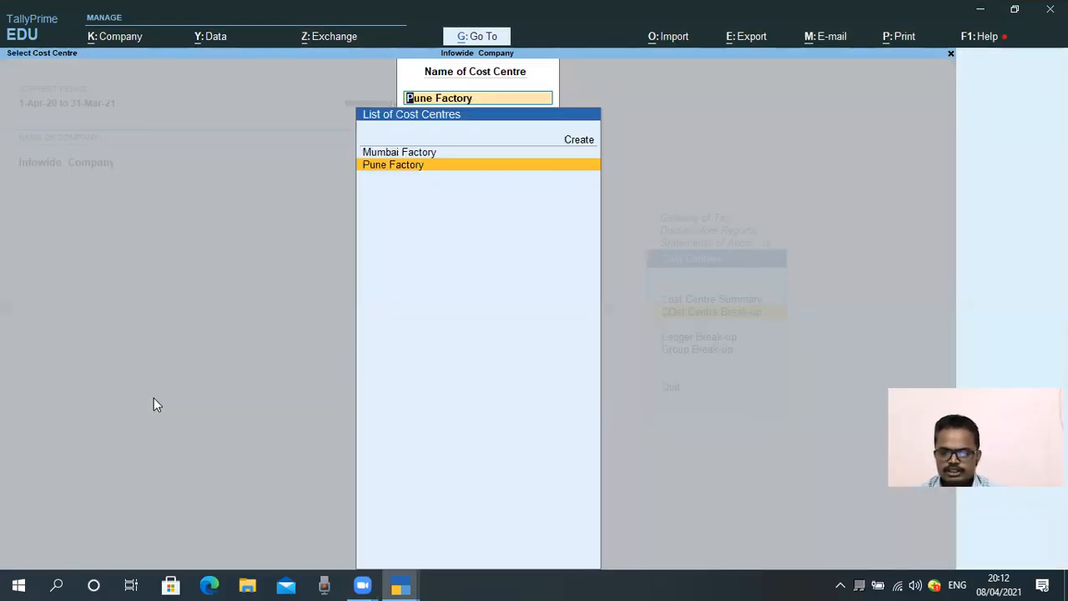
key("Return")
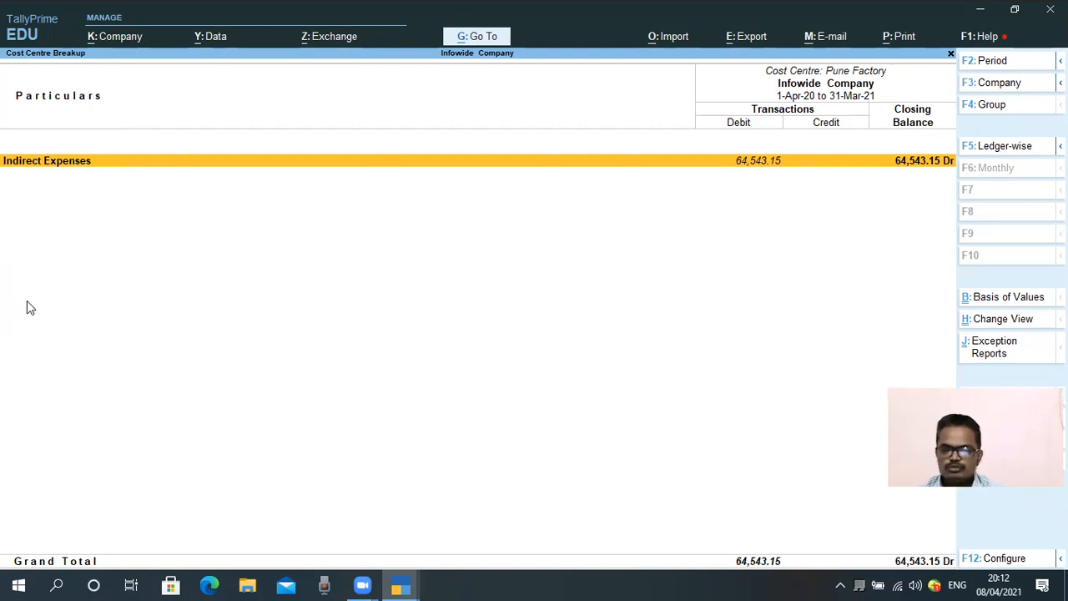
key("Return")
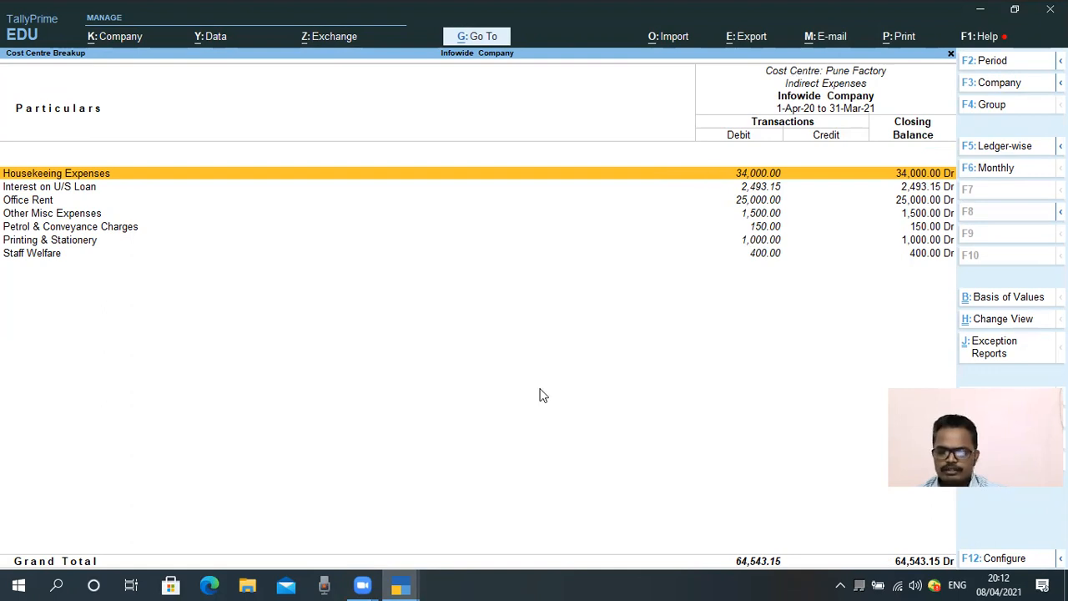
mouse_move(750, 64)
left_mouse_down()
mouse_move(907, 89)
mouse_move(908, 77)
left_mouse_up()
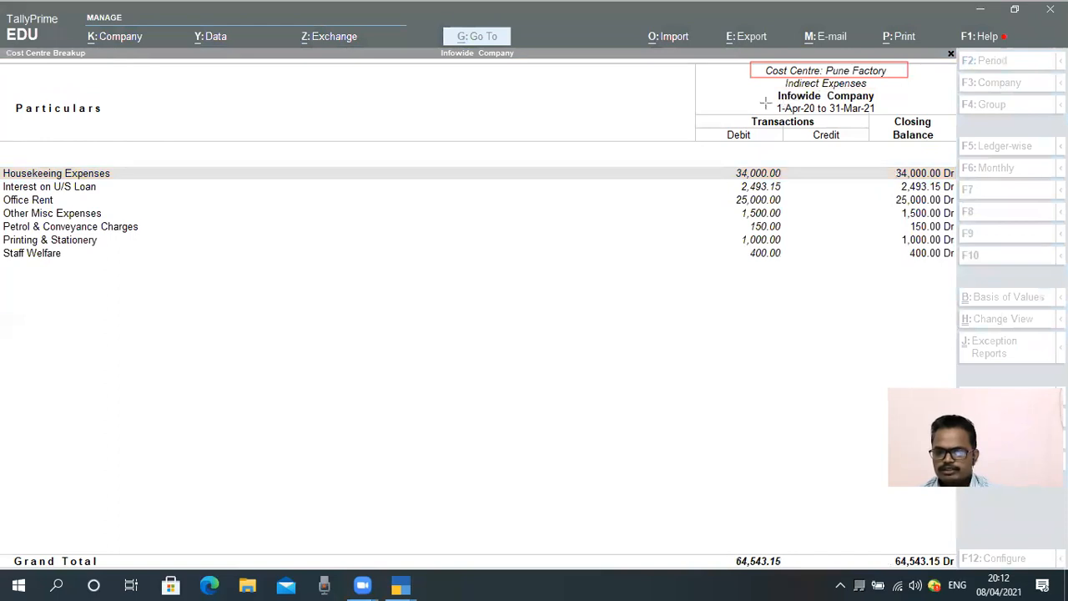
left_click_drag(761, 101, 892, 116)
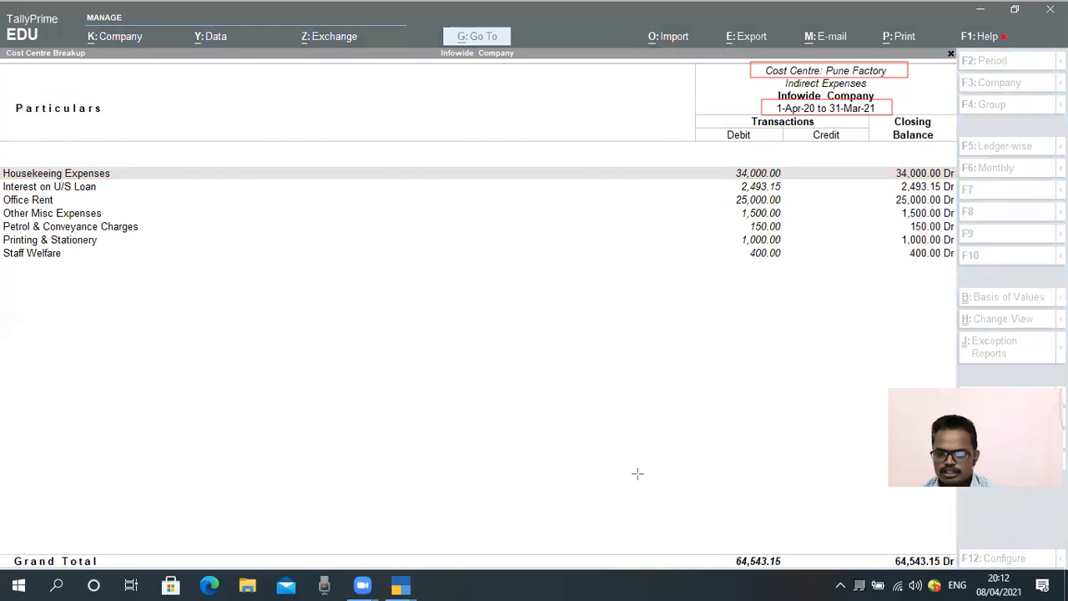
left_click(629, 544)
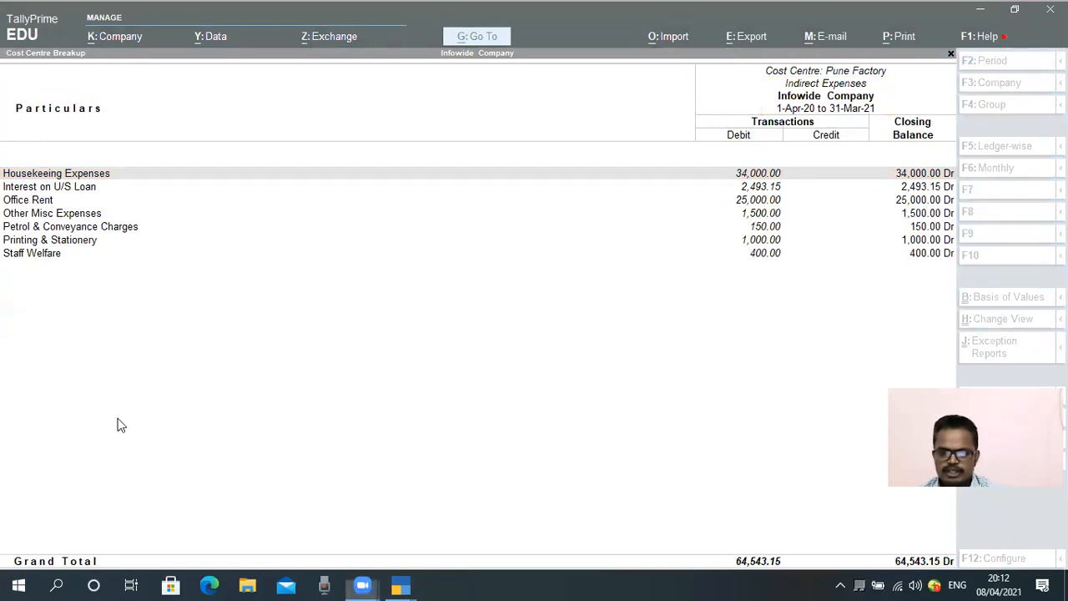
left_click(121, 417)
Set the period of Pune Factory's Indirect Expenses break-up from 1-4-2020 to 31.3.21.
key("F2")
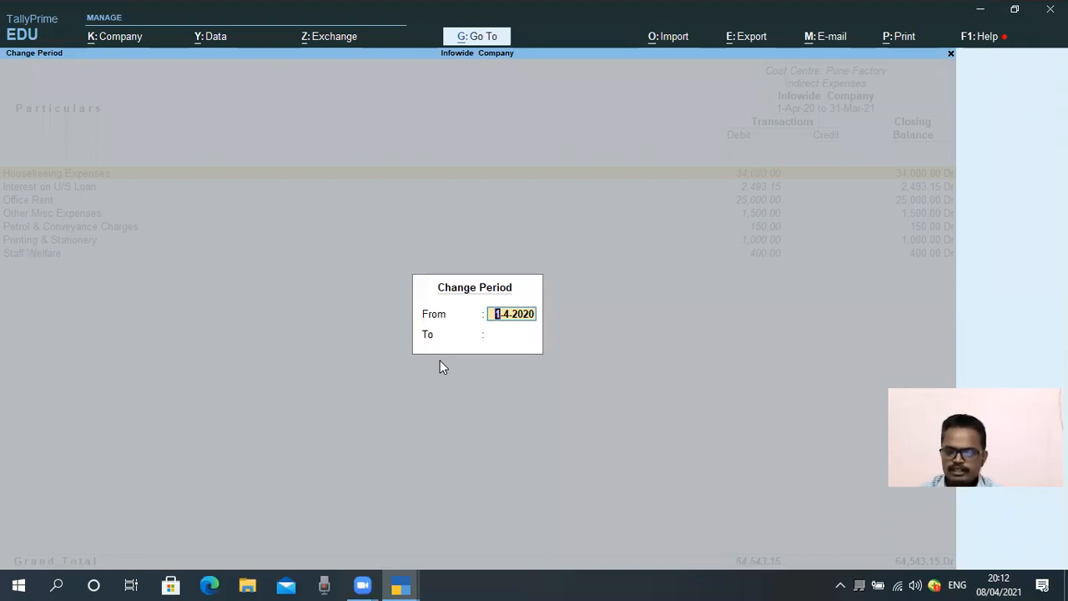
key("Return")
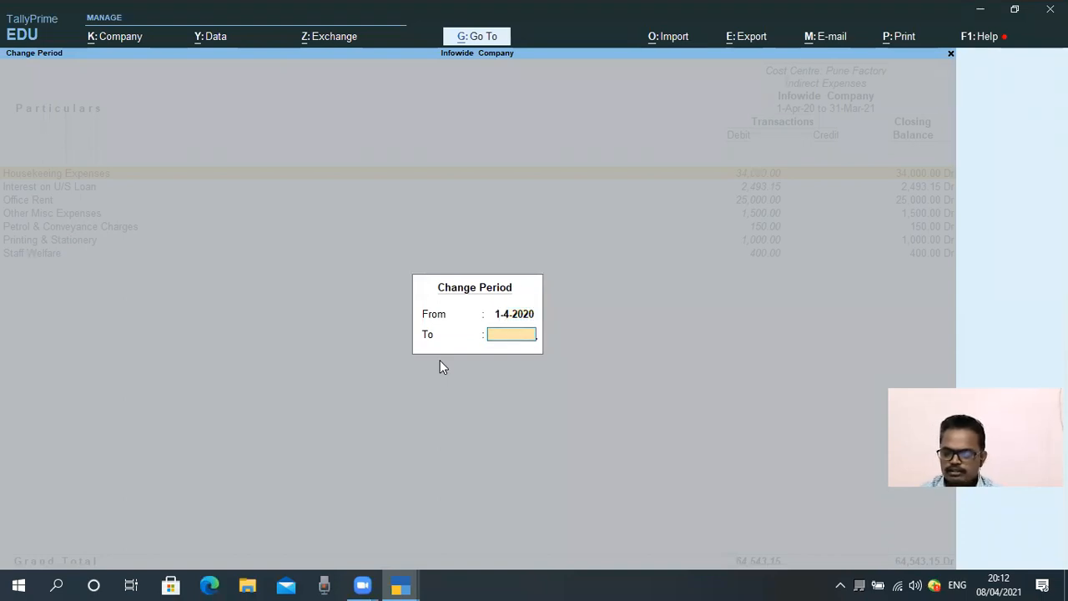
type("30.9")
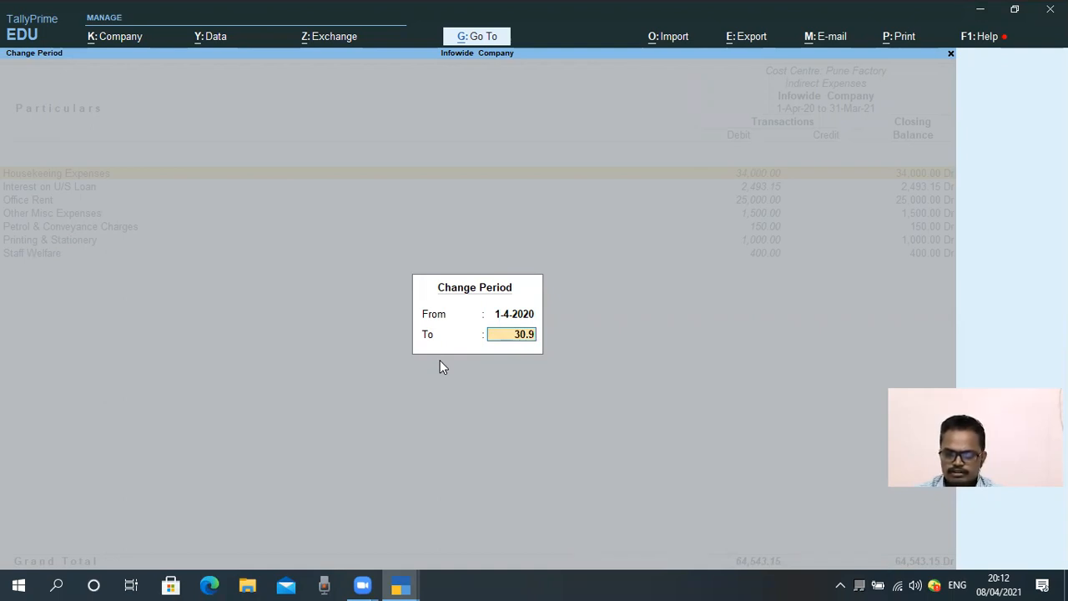
key("BackSpace")
key("BackSpace")
key("BackSpace")
key("BackSpace")
type("31")
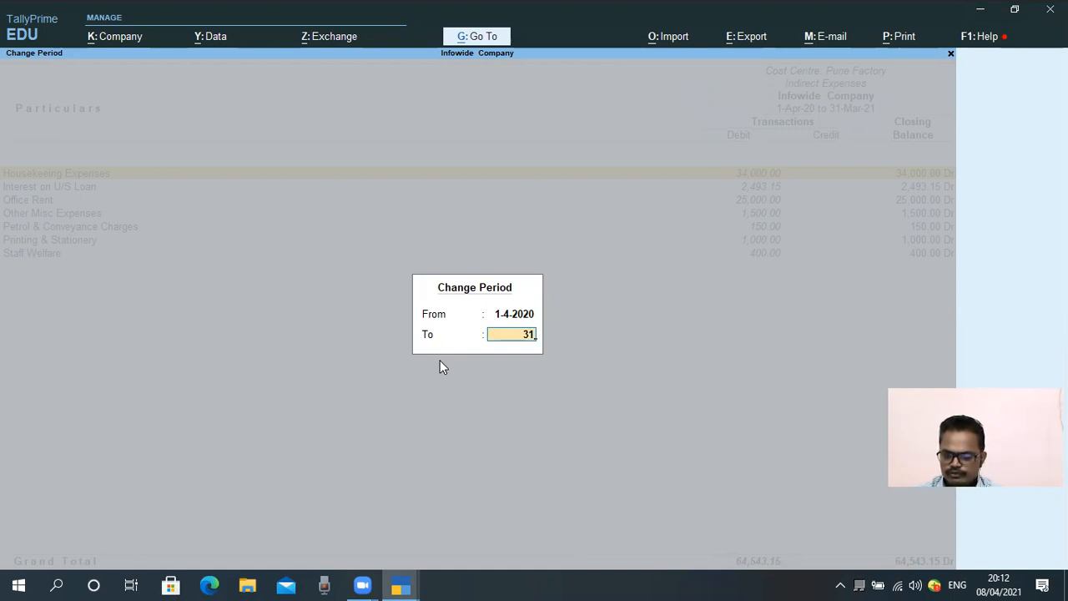
type("9")
key("BackSpace")
type(".")
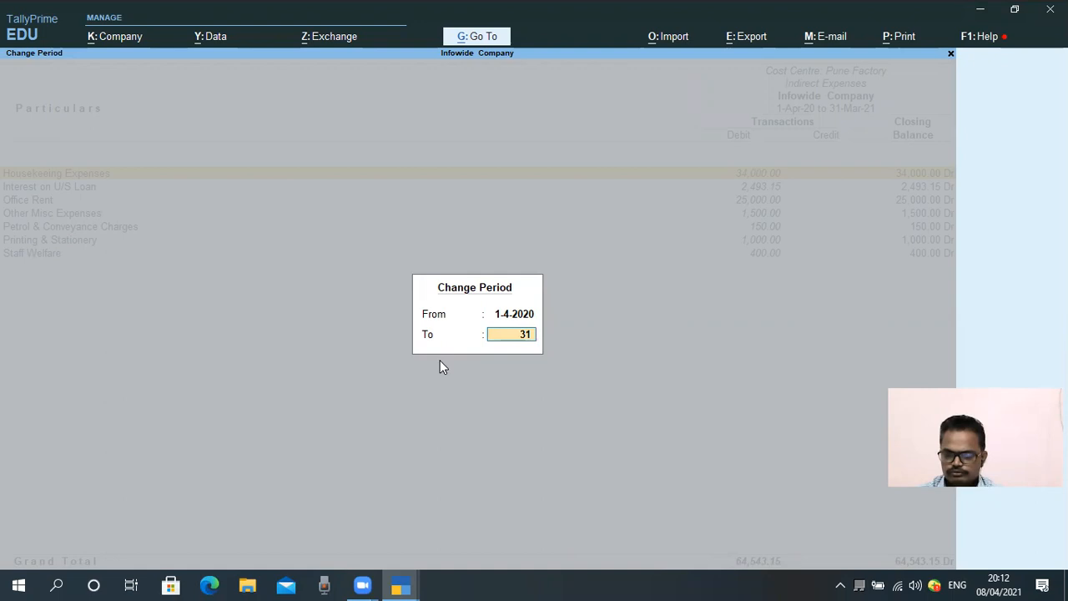
key("BackSpace")
key("BackSpace")
key("BackSpace")
type("30.920")
key("BackSpace")
key("BackSpace")
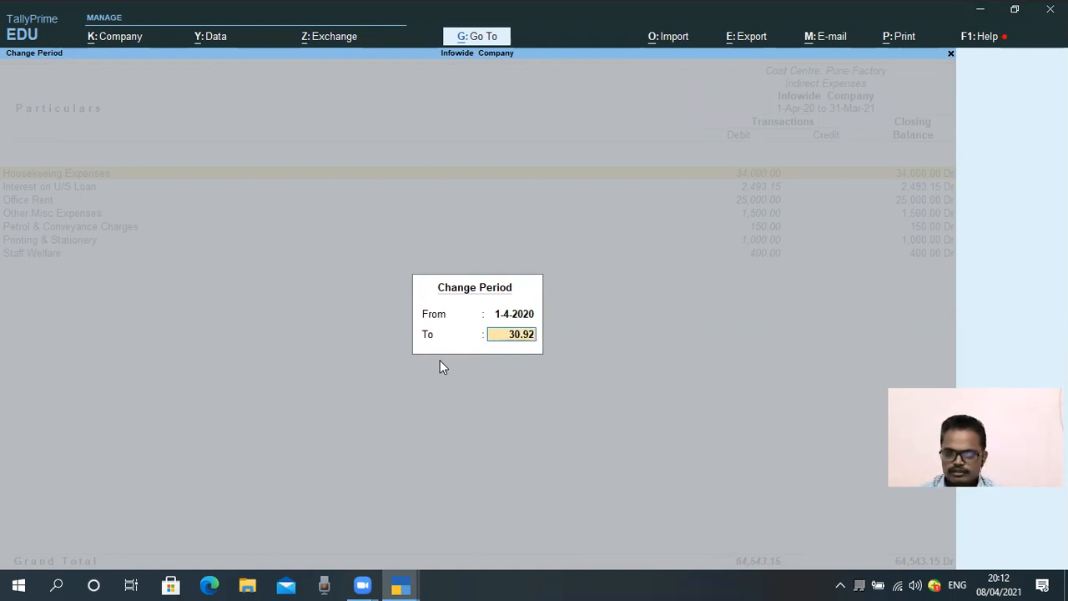
type("20")
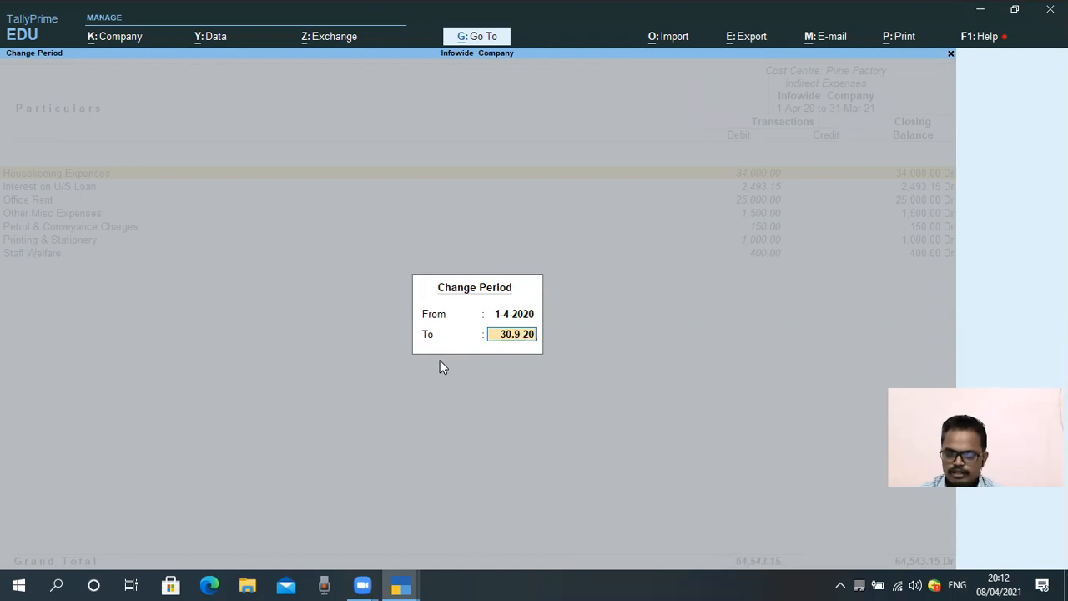
key("BackSpace")
key("BackSpace")
key("BackSpace")
key("BackSpace")
key("BackSpace")
key("BackSpace")
key("BackSpace")
type("31.3.21")
key("Return")
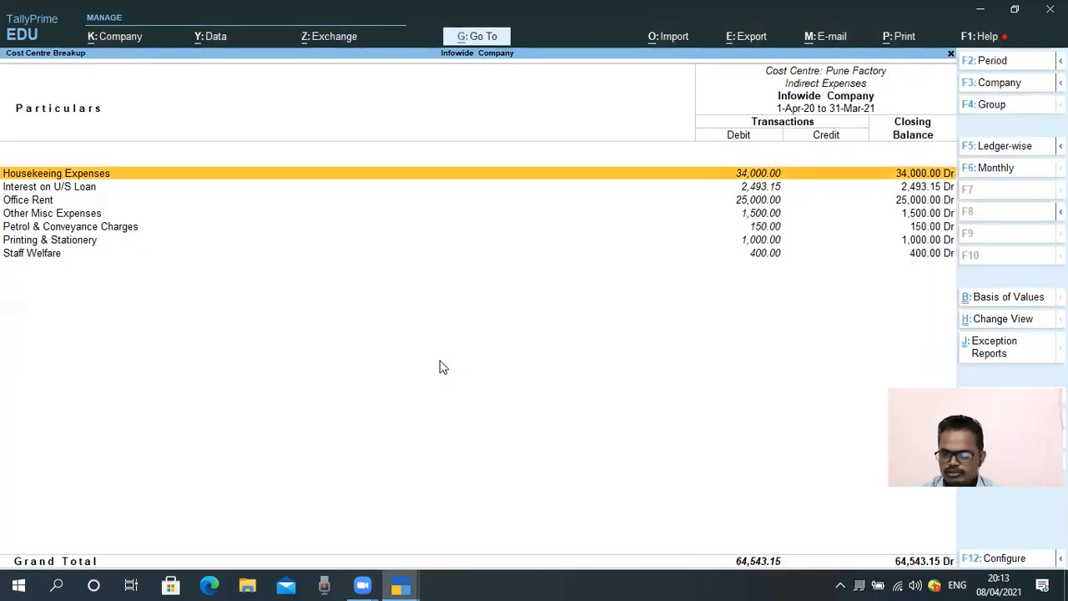
Drill down into Pune Factory's Office Rent and look back through its monthly summary from March to July.
key("Down")
key("Down")
key("Return")
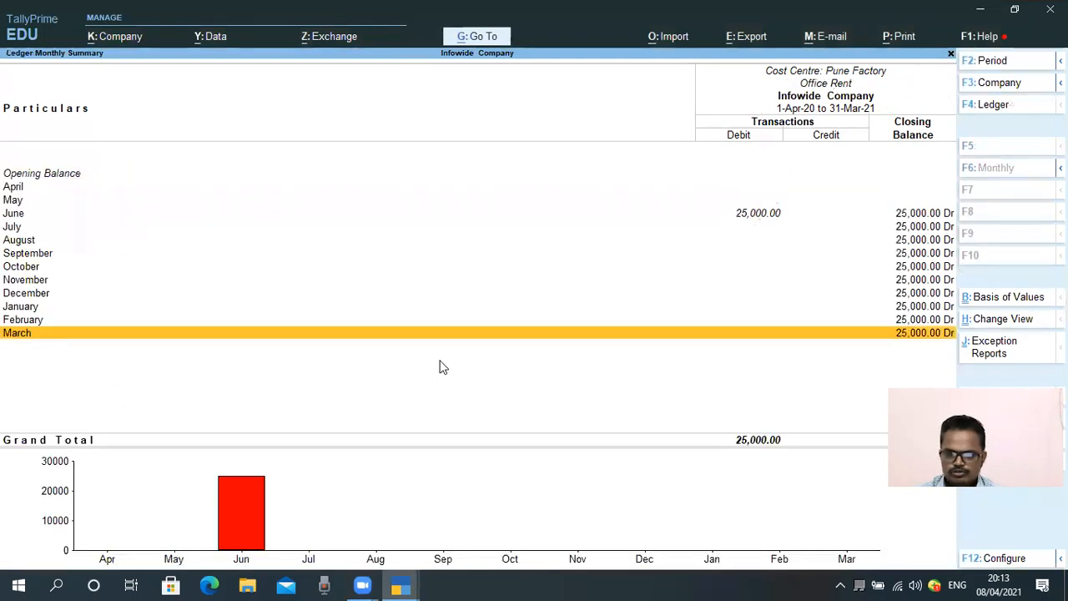
key("Up")
key("Up")
key("Up")
key("Up")
key("Up")
key("Up")
key("Up")
key("Up")
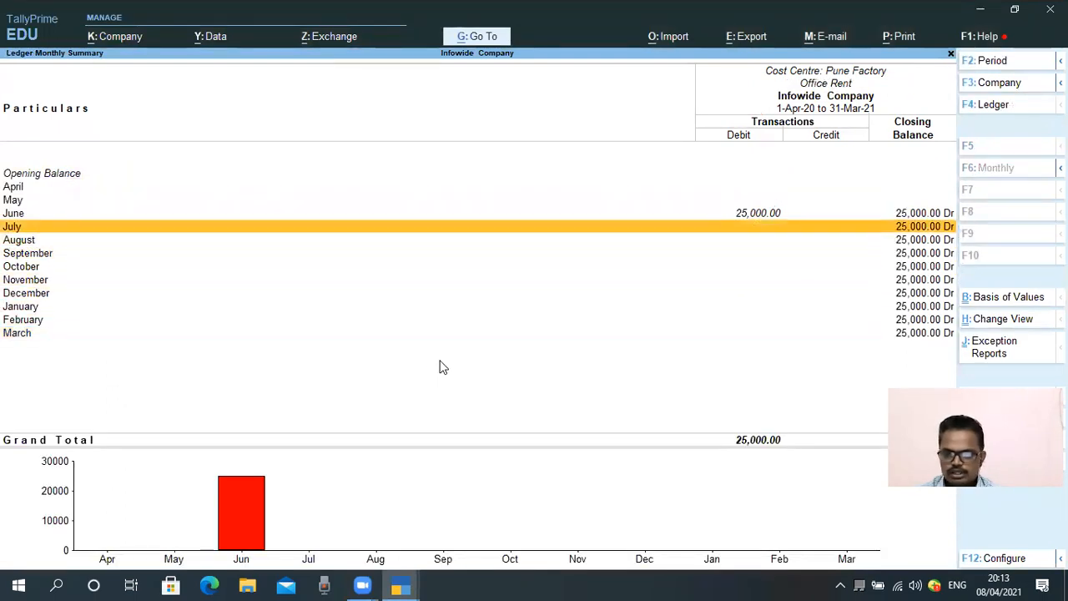
Leave Pune Factory's Office Rent and break-up reports and return to the list of cost centre reports.
key("Escape")
key("Down")
key("Down")
key("Down")
key("Escape")
key("Escape")
key("Escape")
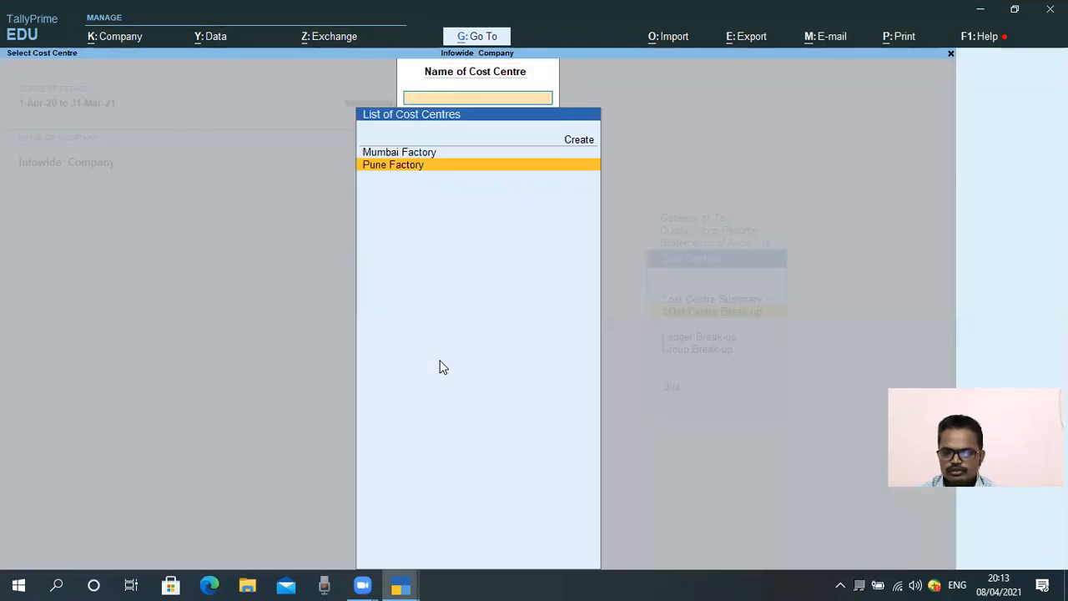
key("Escape")
key("Up")
key("Down")
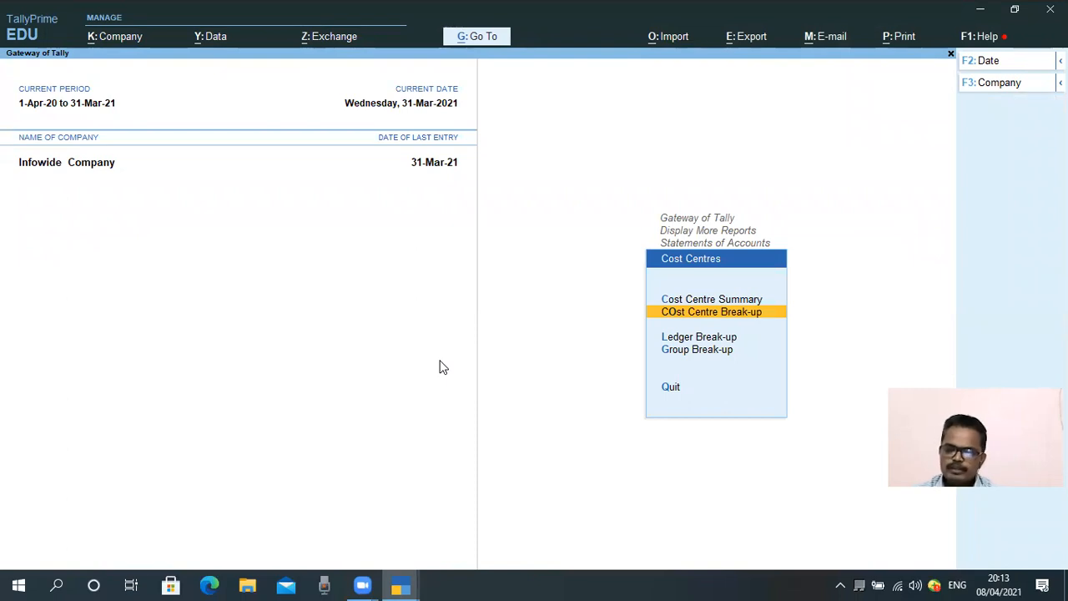
Open the Ledger Break-up for Housekeeing Expenses and compare the Mumbai Factory and Pune Factory entries.
key("Down")
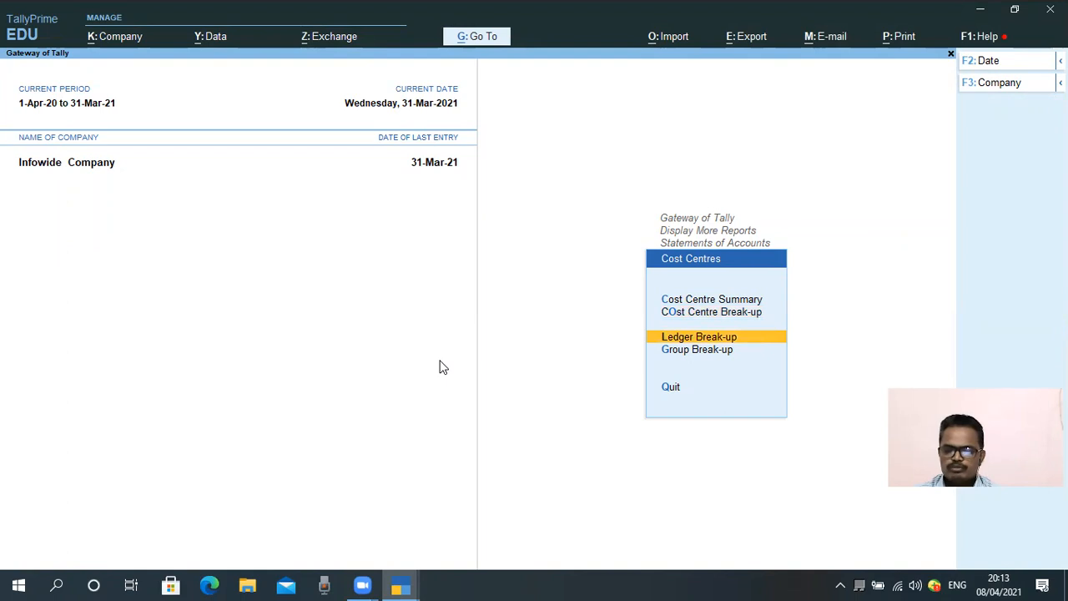
key("Return")
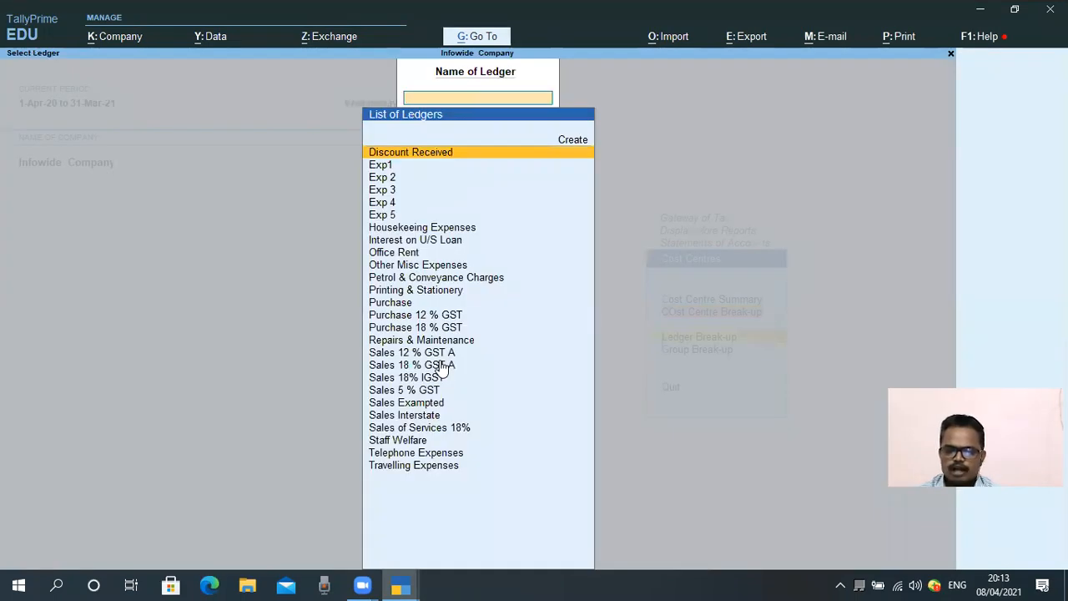
type("Houe")
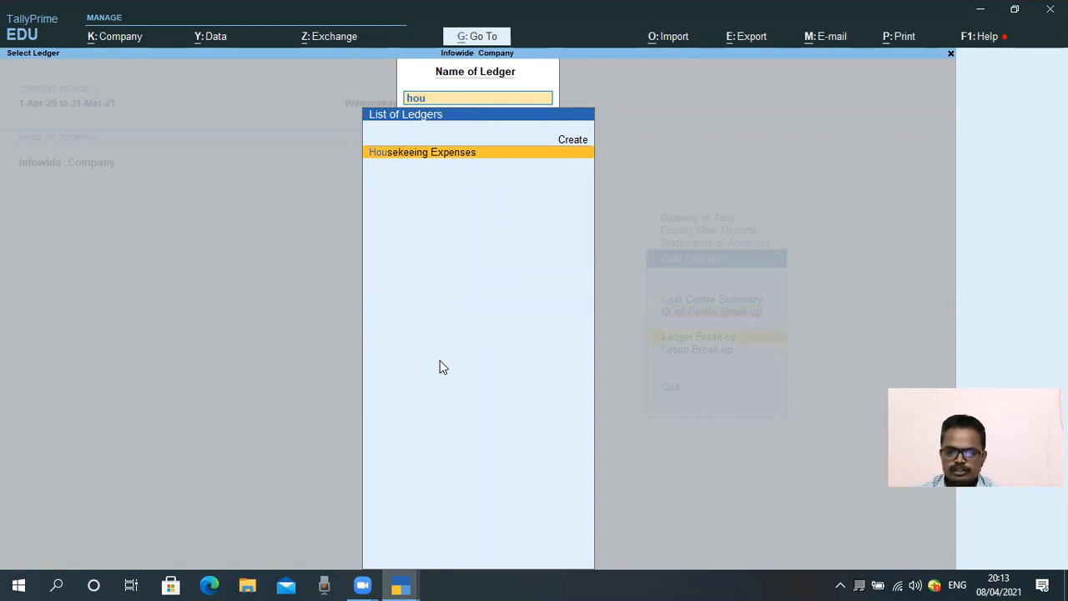
key("Return")
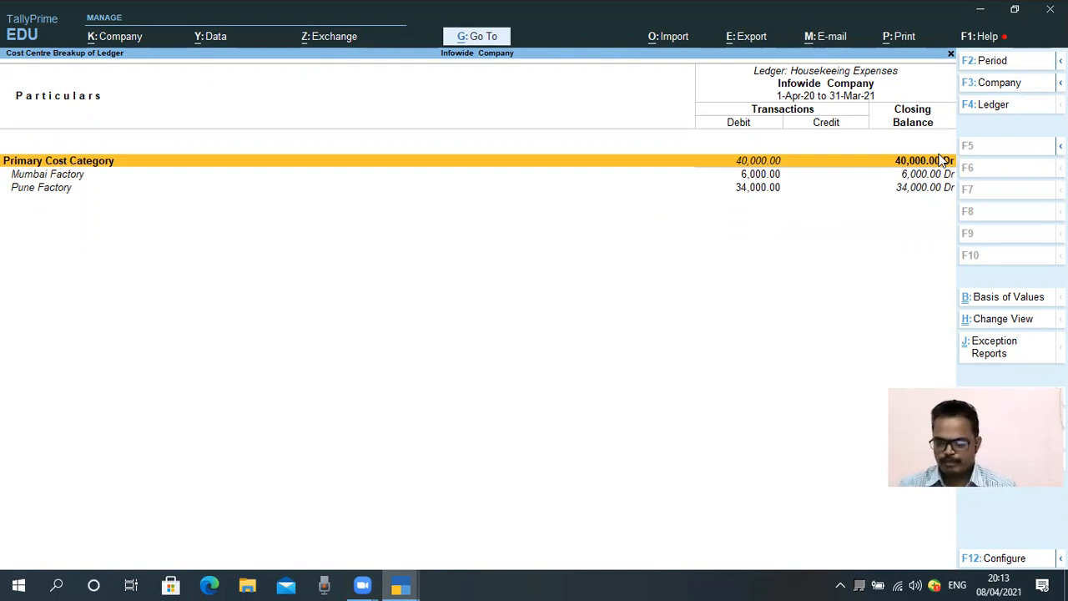
key("Down")
key("Down")
key("Up")
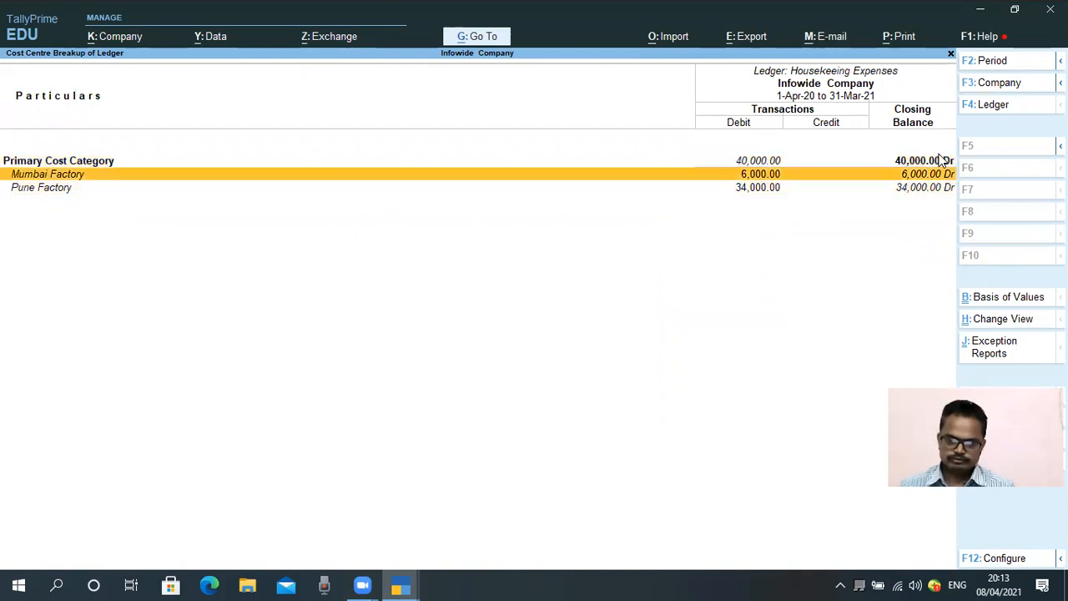
key("Down")
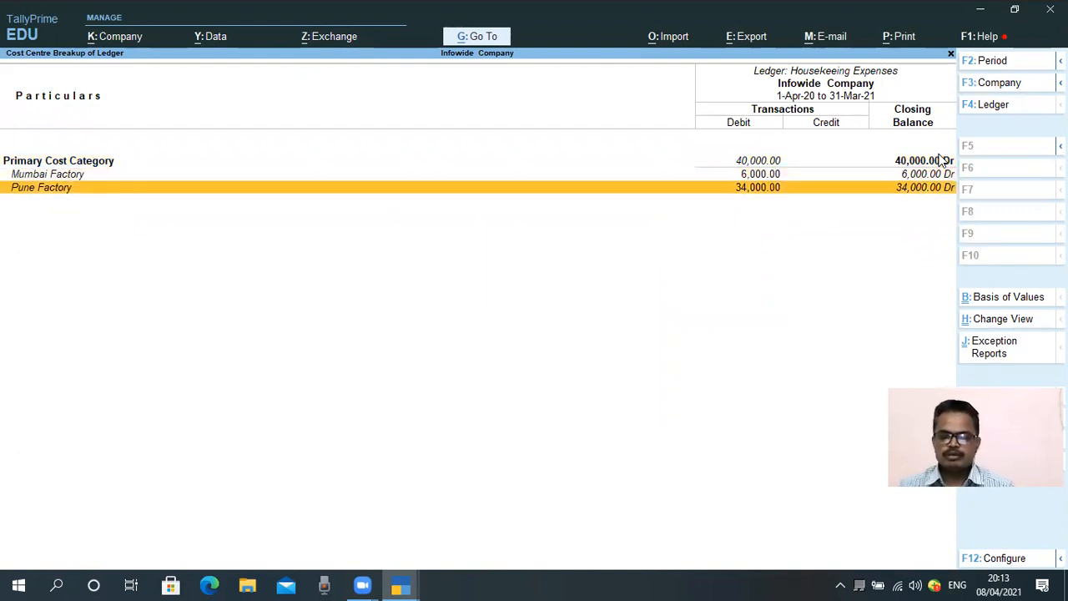
Switch the Ledger Break-up to Interest on U/S Loan and examine its Primary Cost Category, Mumbai Factory and Pune Factory entries.
key("Escape")
key("Down")
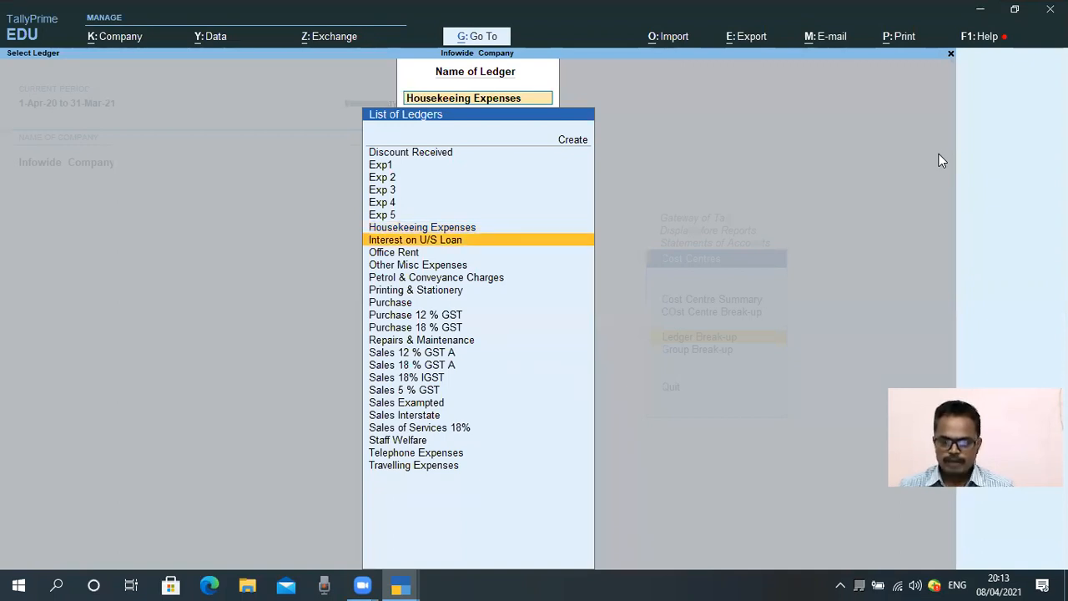
key("Return")
key("Escape")
key("Up")
key("Down")
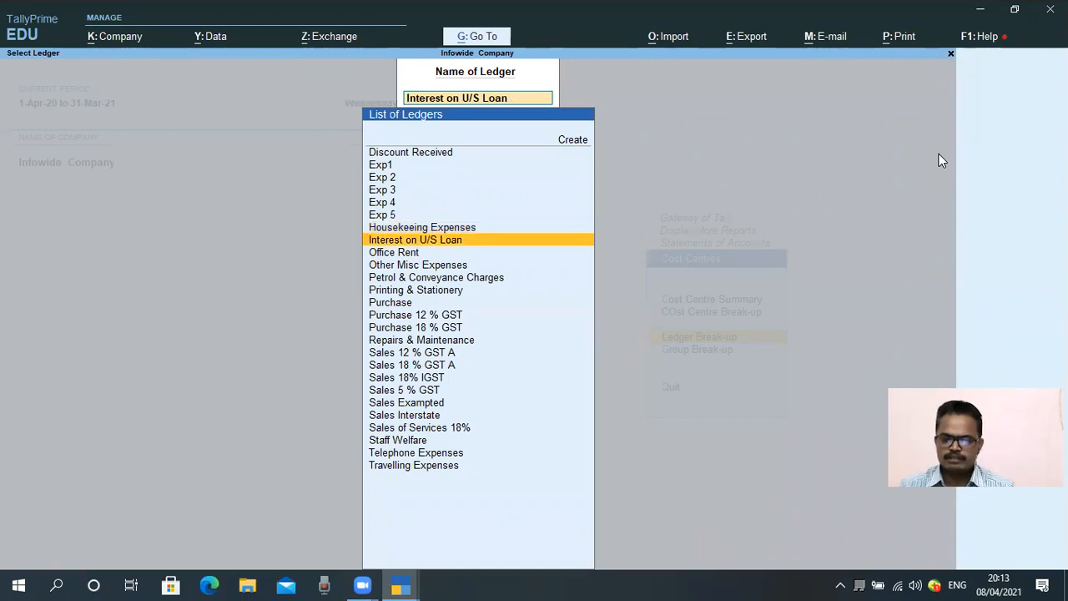
key("Return")
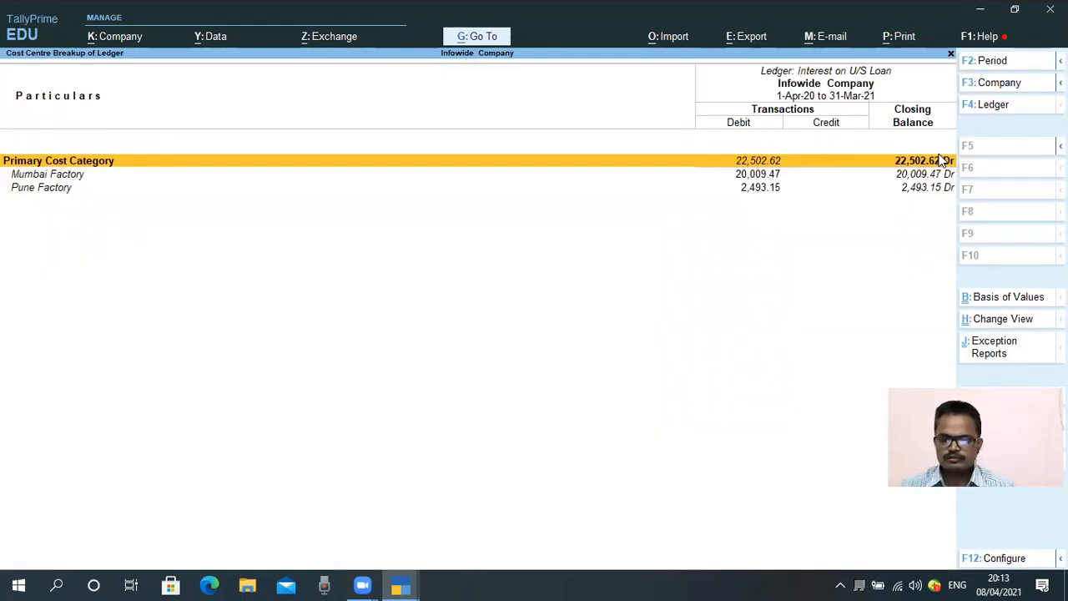
key("Down")
key("Down")
key("Up")
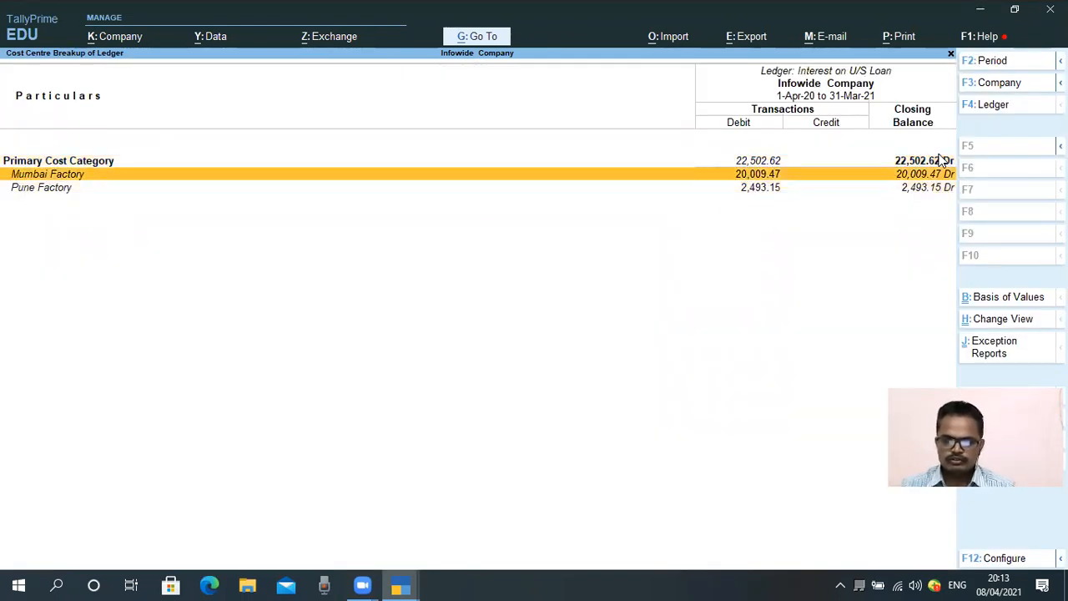
key("Up")
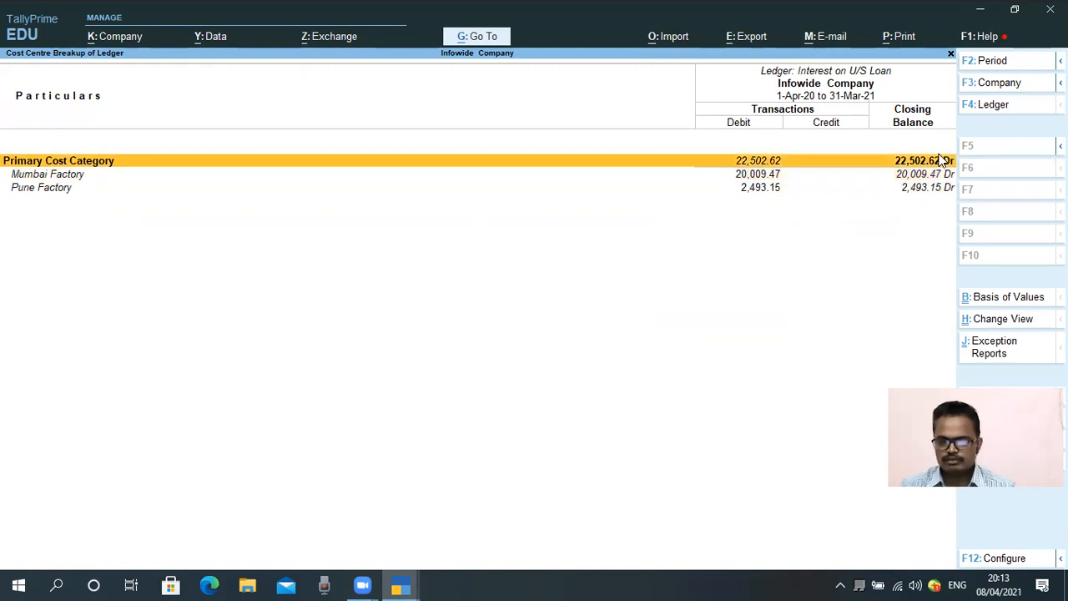
key("Down")
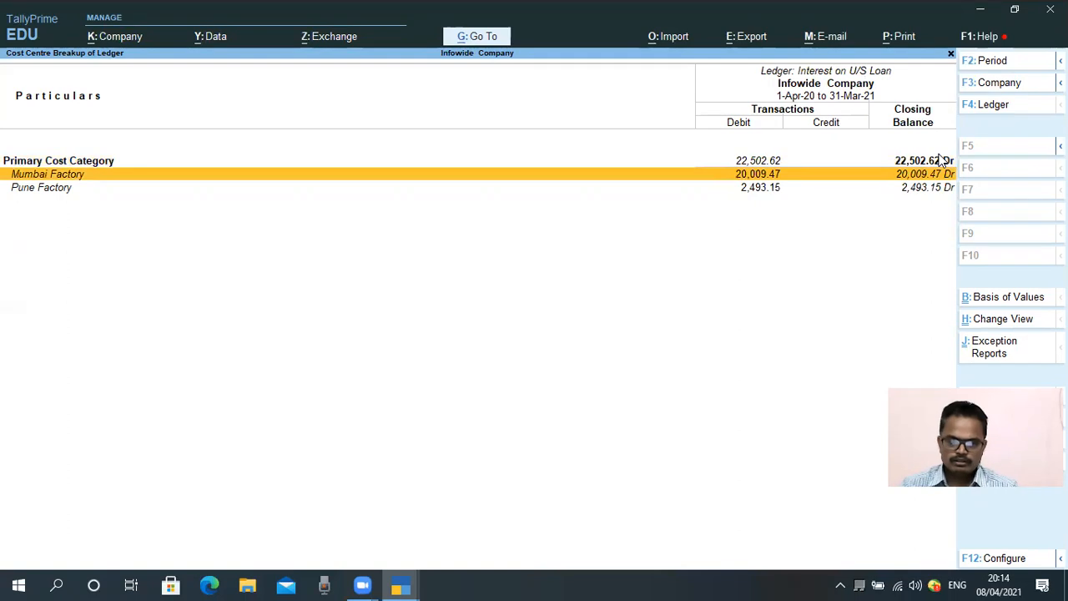
View the monthly summaries of Interest on U/S Loan for Mumbai Factory and Pune Factory.
key("Return")
key("Escape")
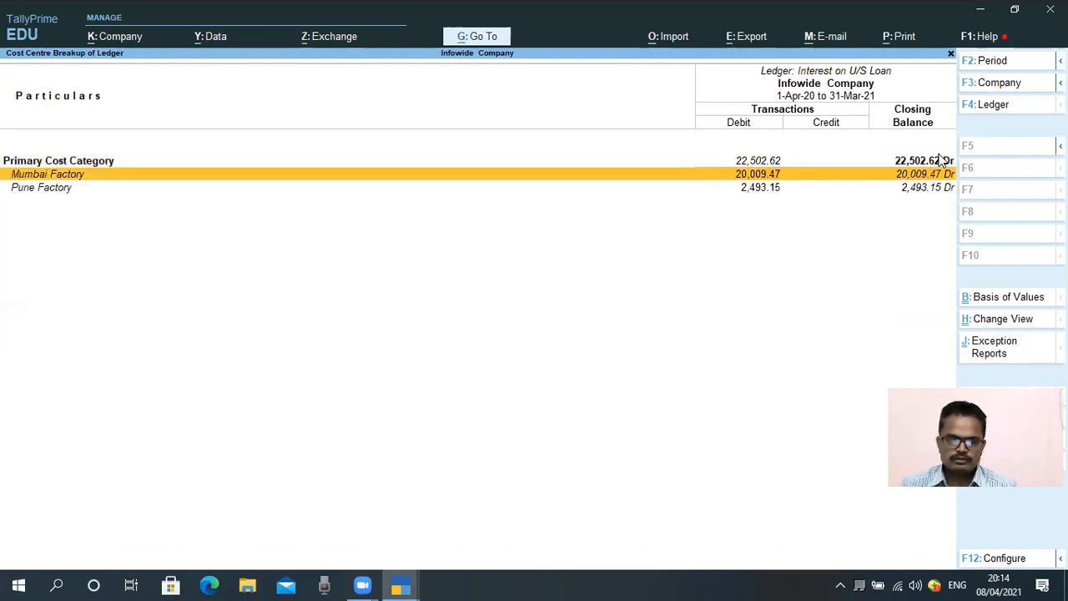
key("Return")
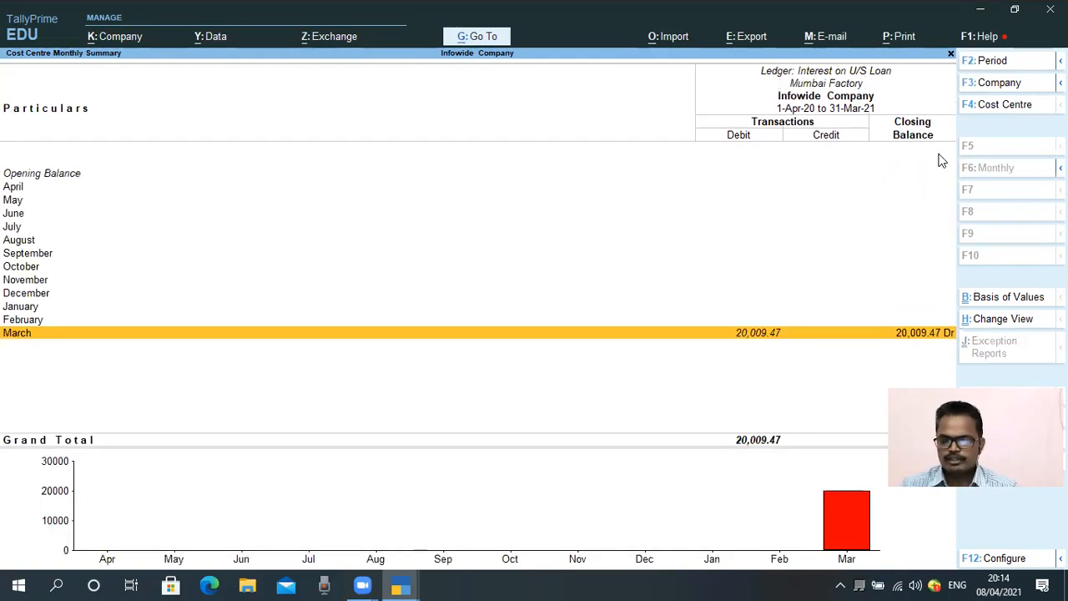
key("Escape")
key("Down")
key("Return")
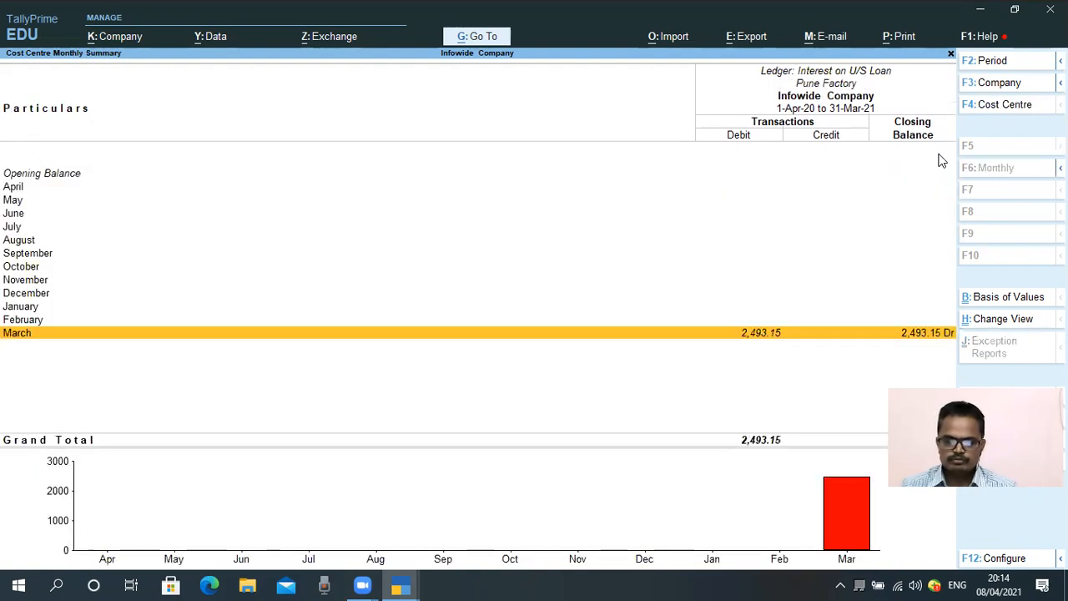
key("Escape")
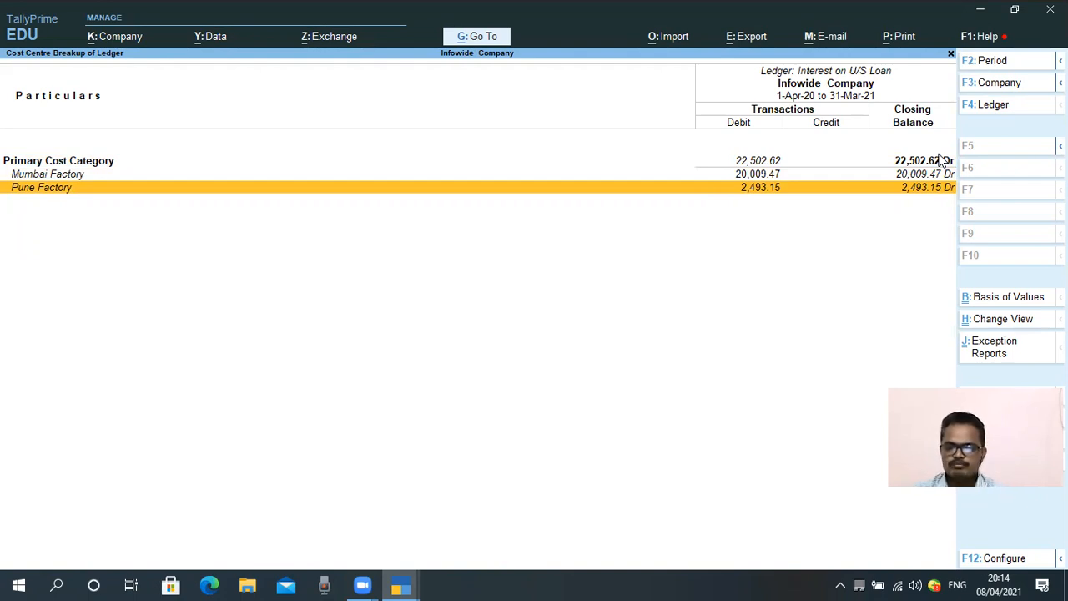
Leave the Ledger Break-up and open the Group Break-up for Direct Expenses.
key("Escape")
key("Escape")
key("Escape")
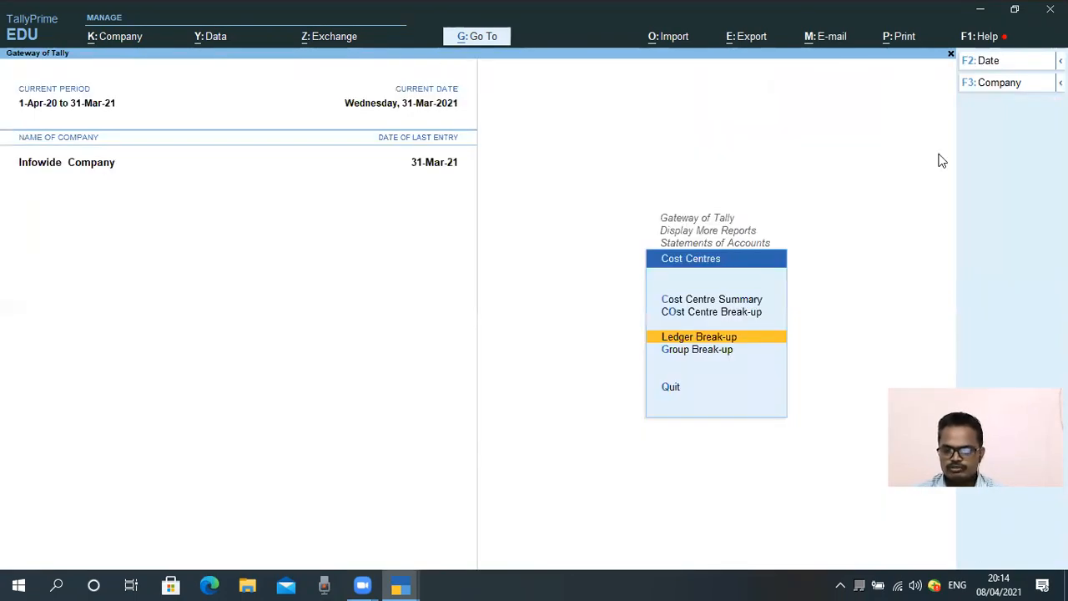
key("Down")
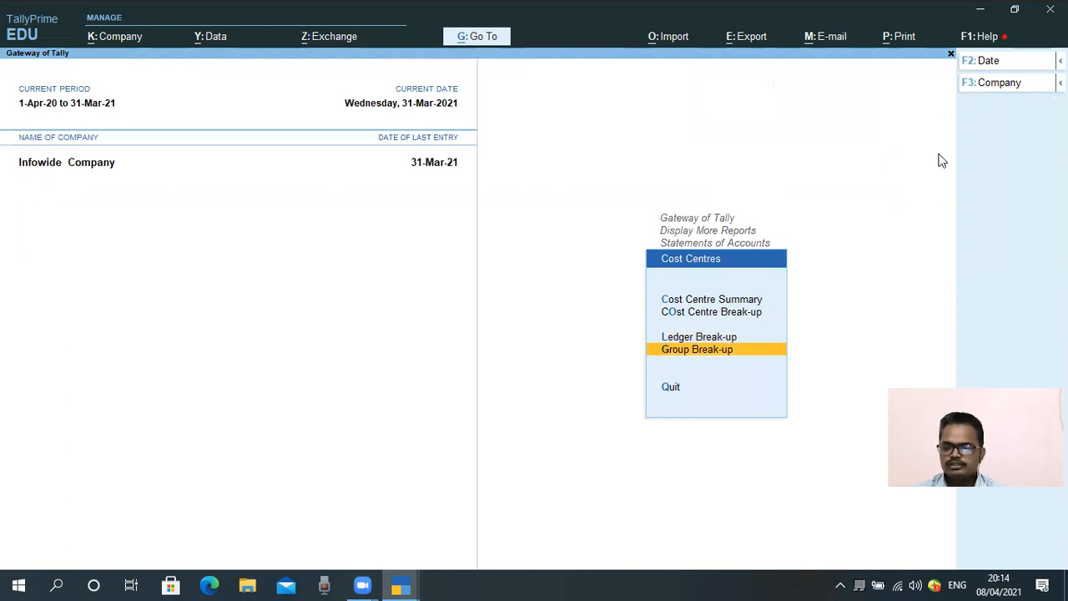
key("Return")
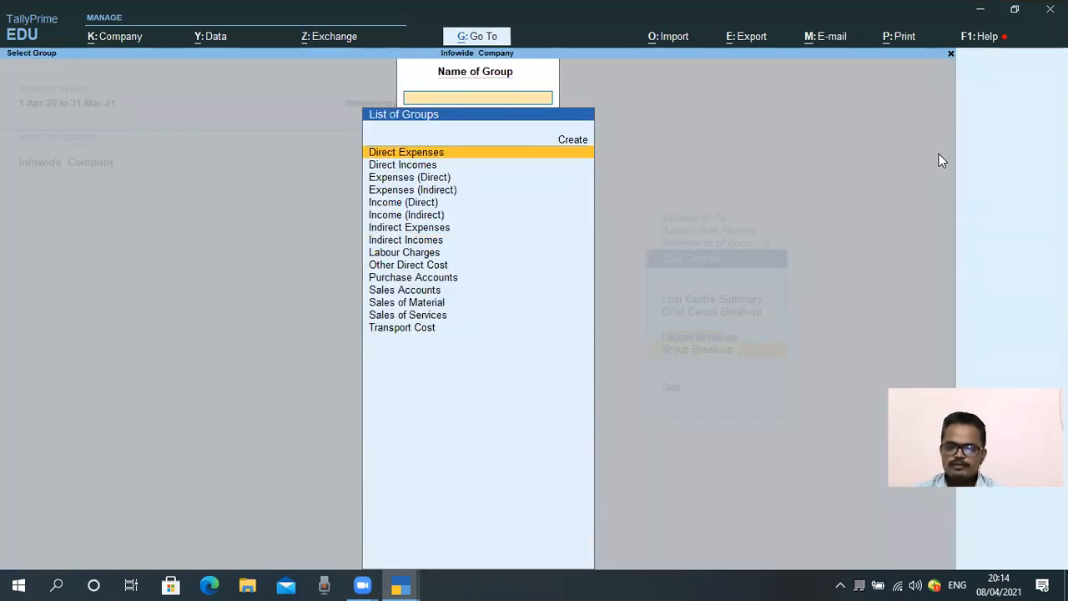
key("Return")
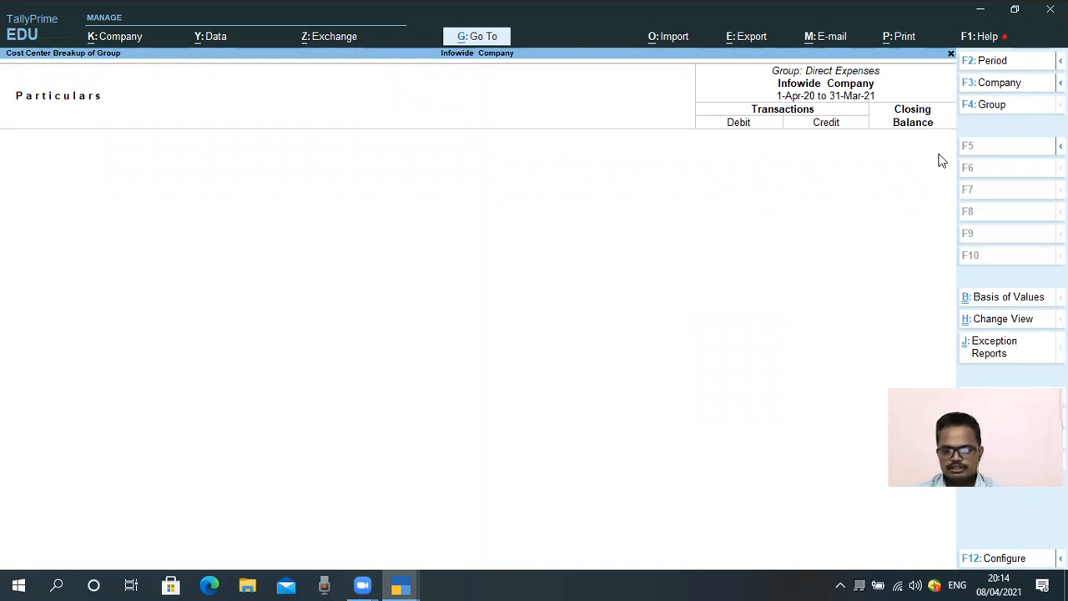
Switch the Group Break-up from Direct Expenses to Indirect Expenses.
key("Escape")
key("Down")
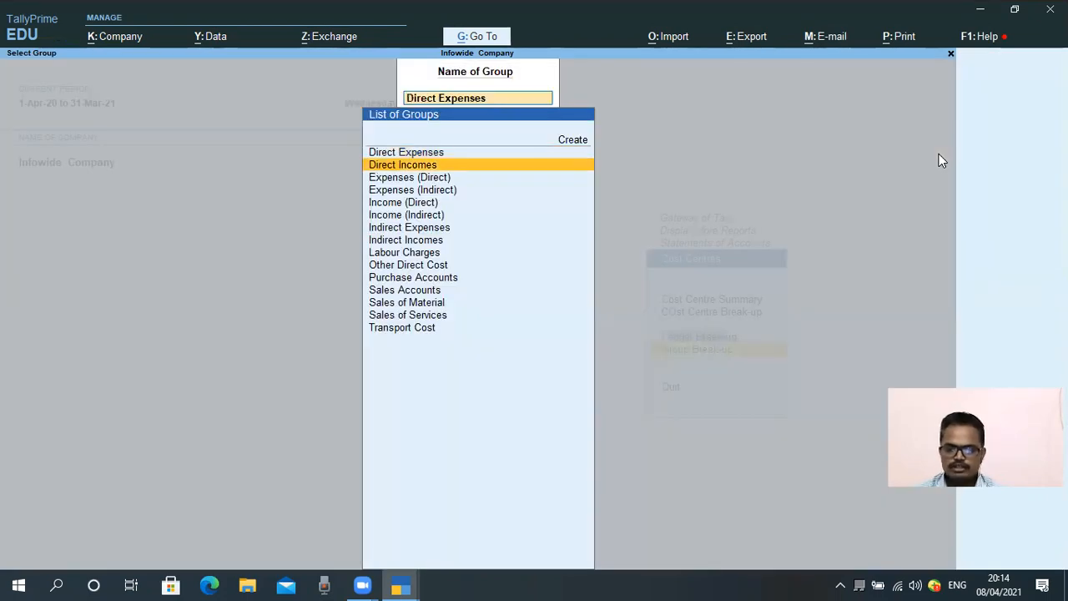
key("Down")
key("Down")
key("Down")
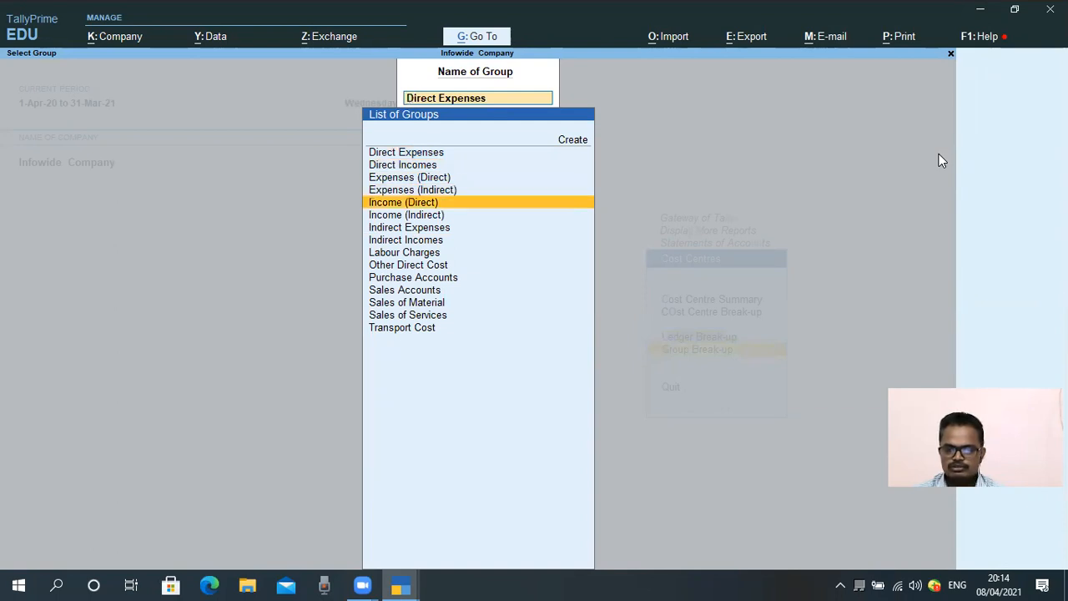
key("Down")
key("Down")
key("Down")
key("Up")
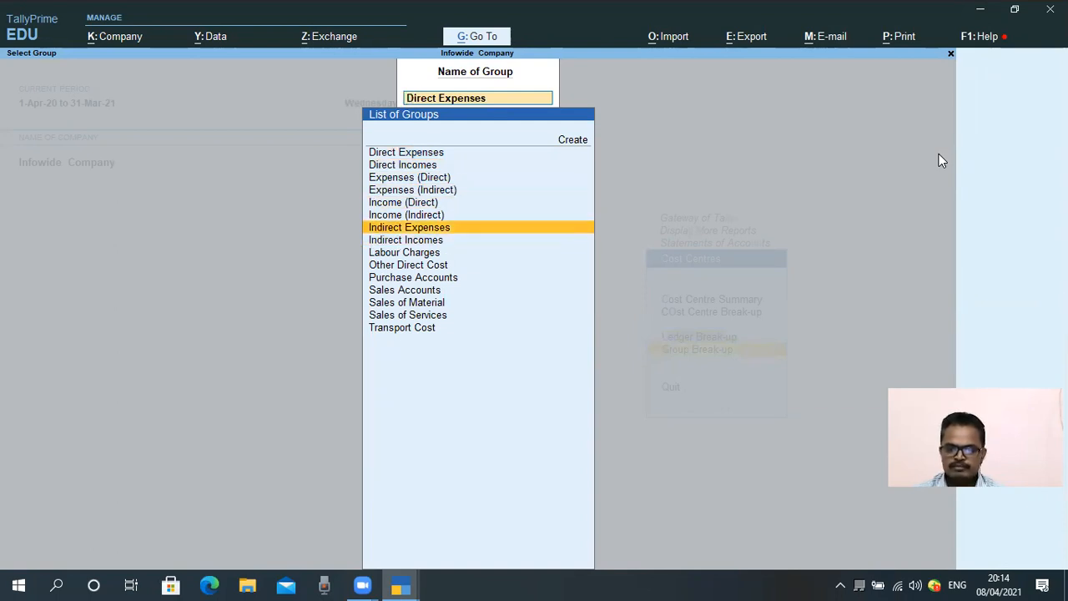
key("Return")
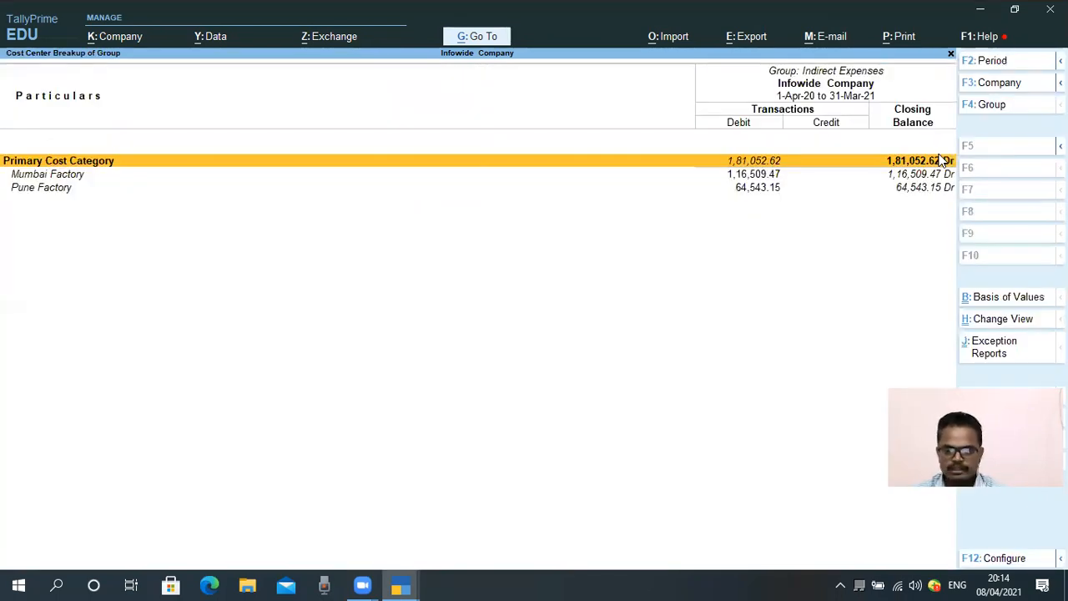
Open Mumbai Factory's monthly summary for Indirect Expenses and return to the group's cost centre entries.
key("Down")
key("Return")
key("Escape")
key("Down")
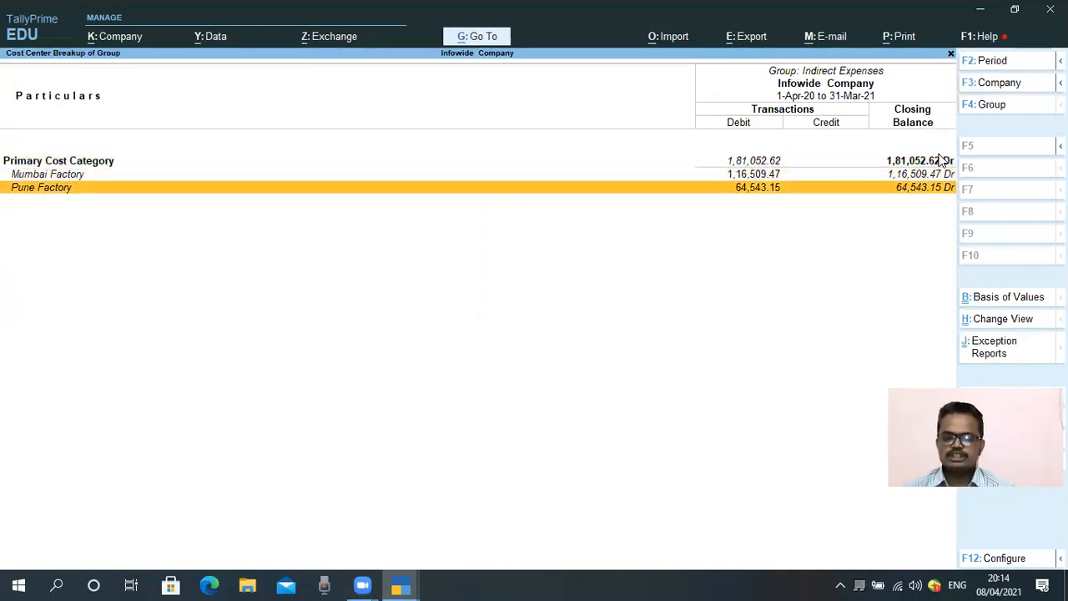
Reselect the Indirect Expenses group and examine Mumbai Factory's monthly summary, including the June entries.
key("F4")
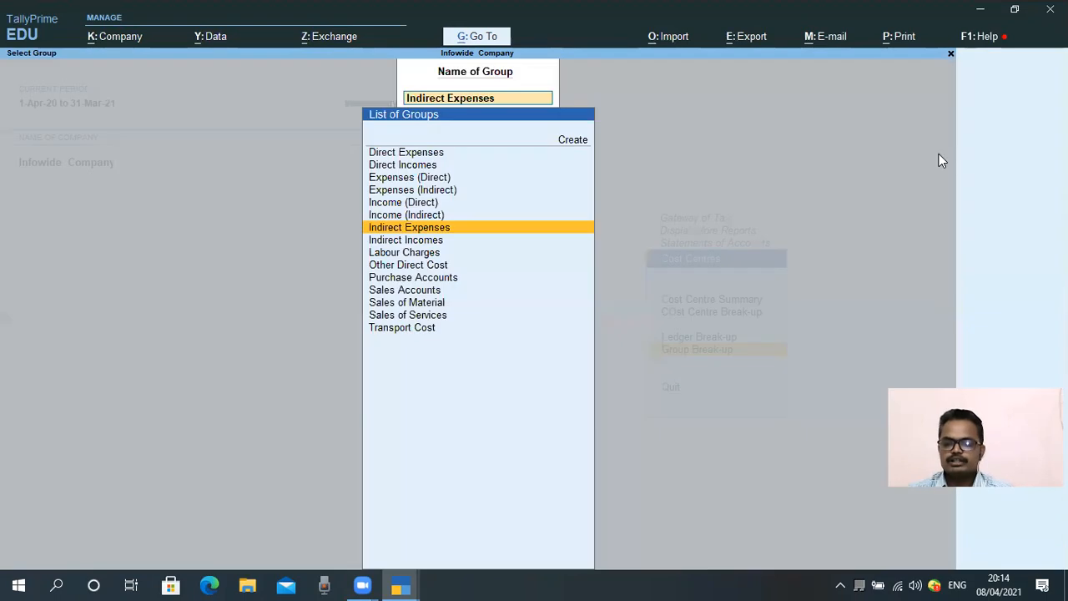
key("Return")
key("Down")
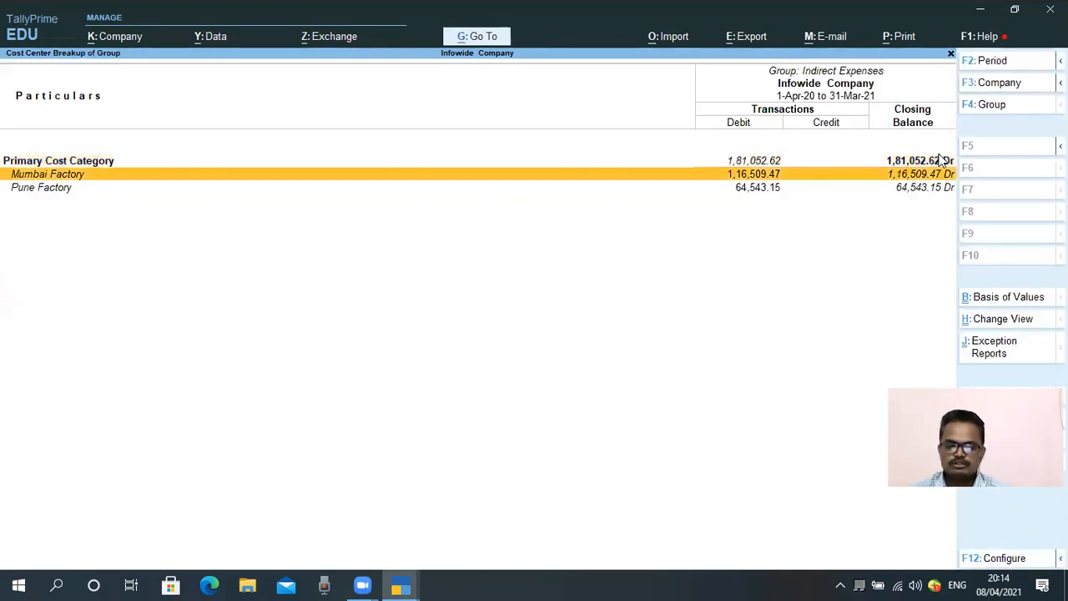
key("Return")
key("Up")
key("Up")
key("Up")
key("Up")
key("Up")
key("Up")
key("Up")
key("Up")
key("Up")
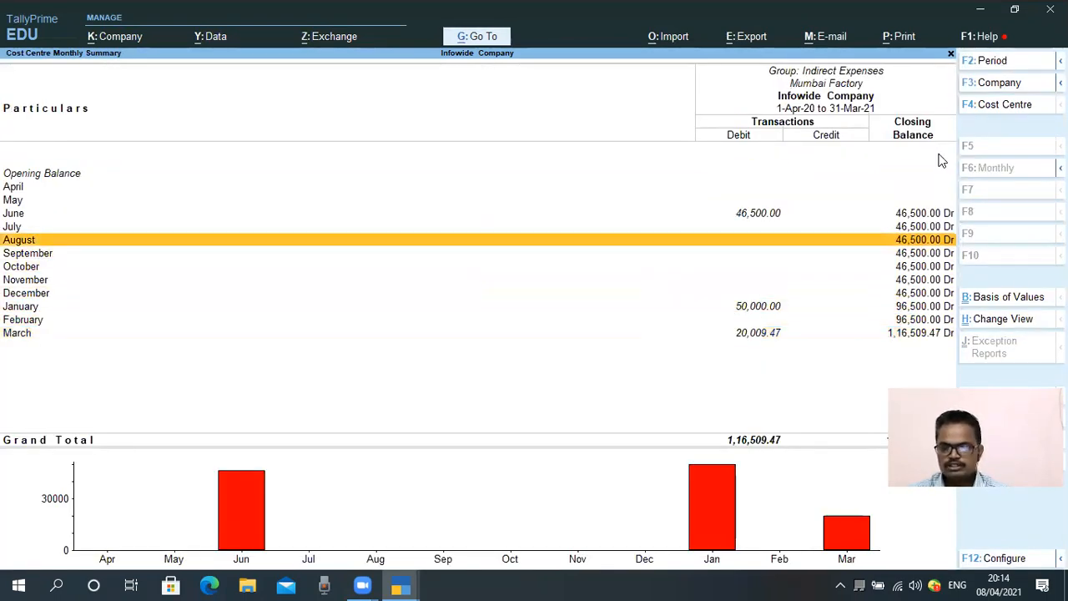
key("Return")
key("Escape")
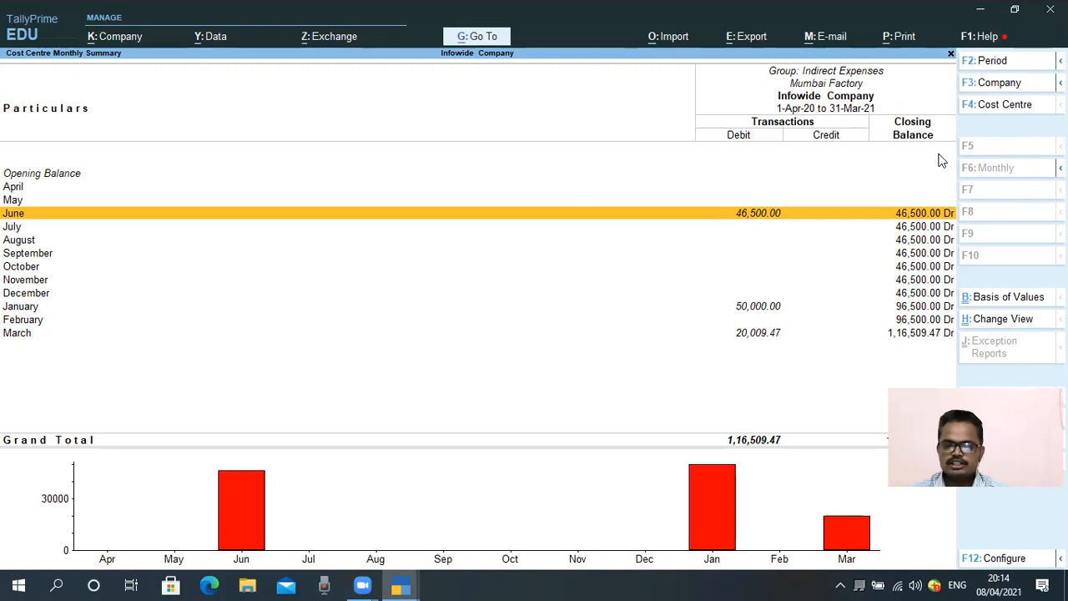
key("Escape")
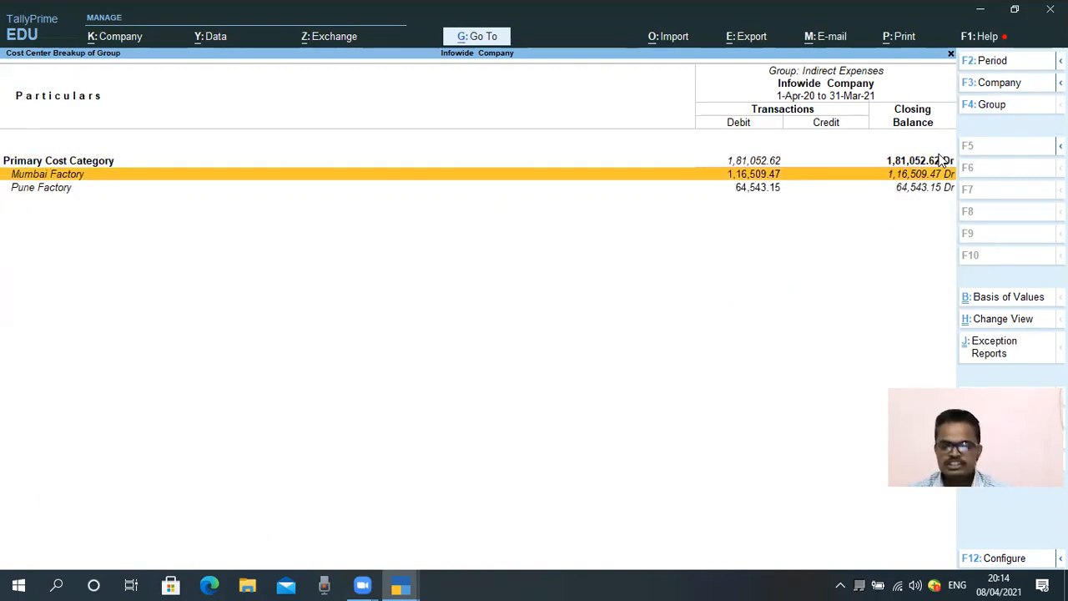
Leave the Group Break-up and the Cost Centres reports and return to the Gateway of Tally.
key("Escape")
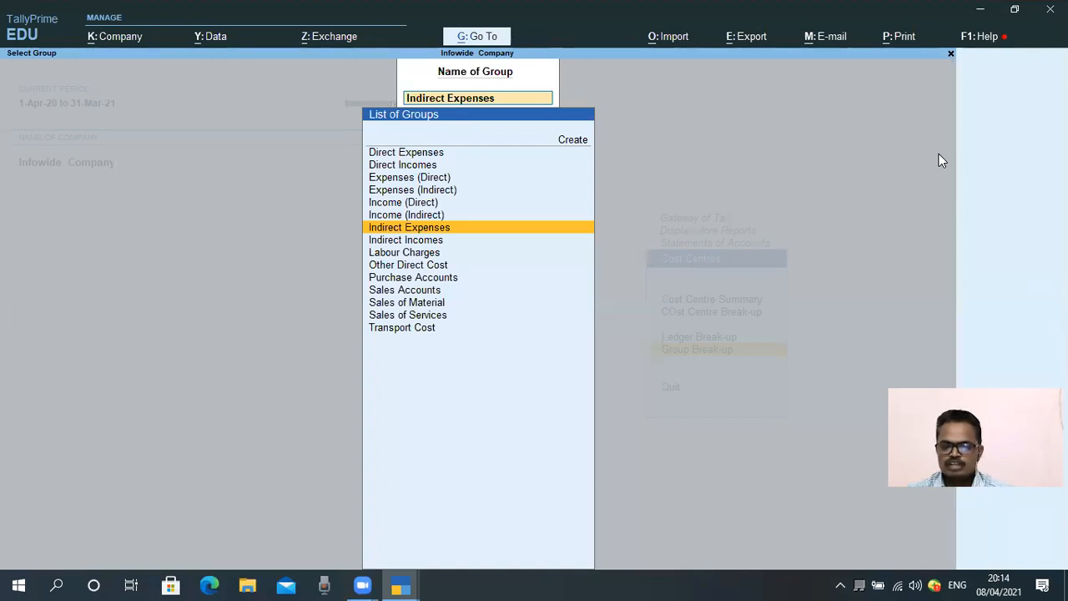
key("Escape")
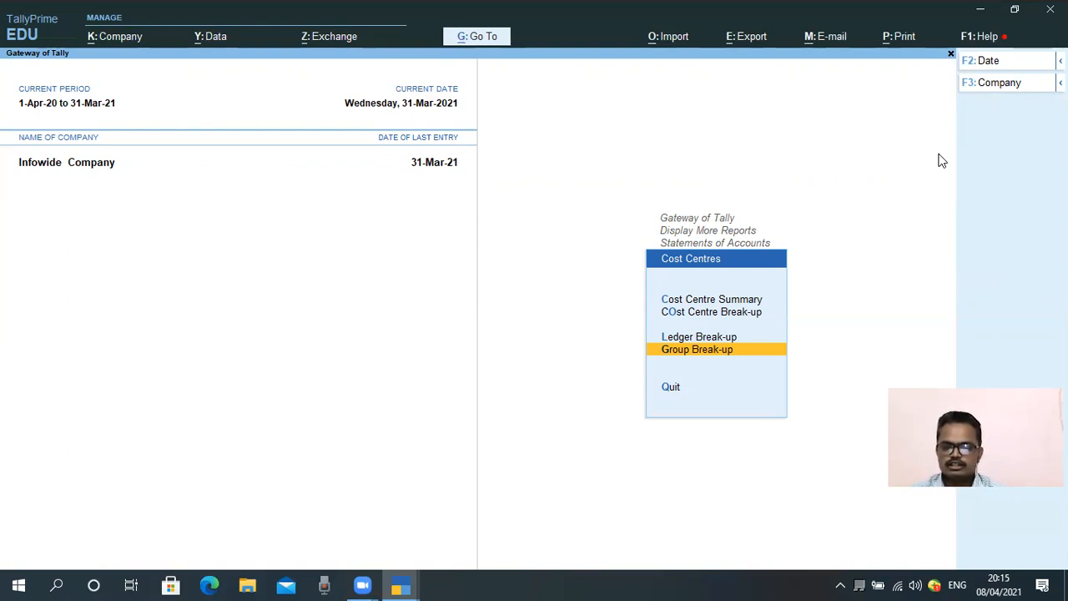
key("Escape")
key("Escape")
key("Escape")
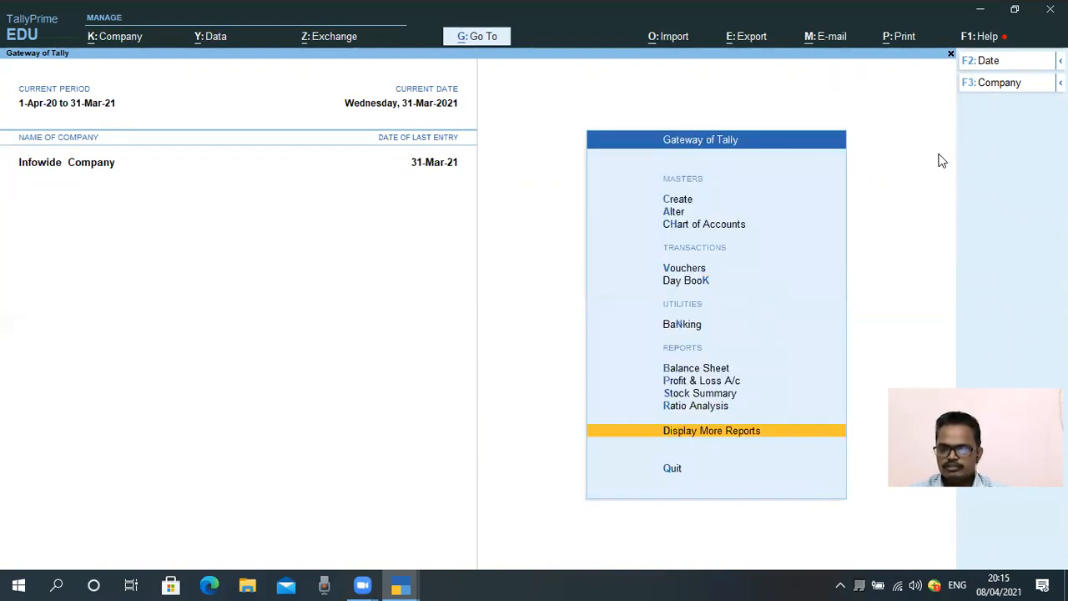
key("Escape")
key("Escape")
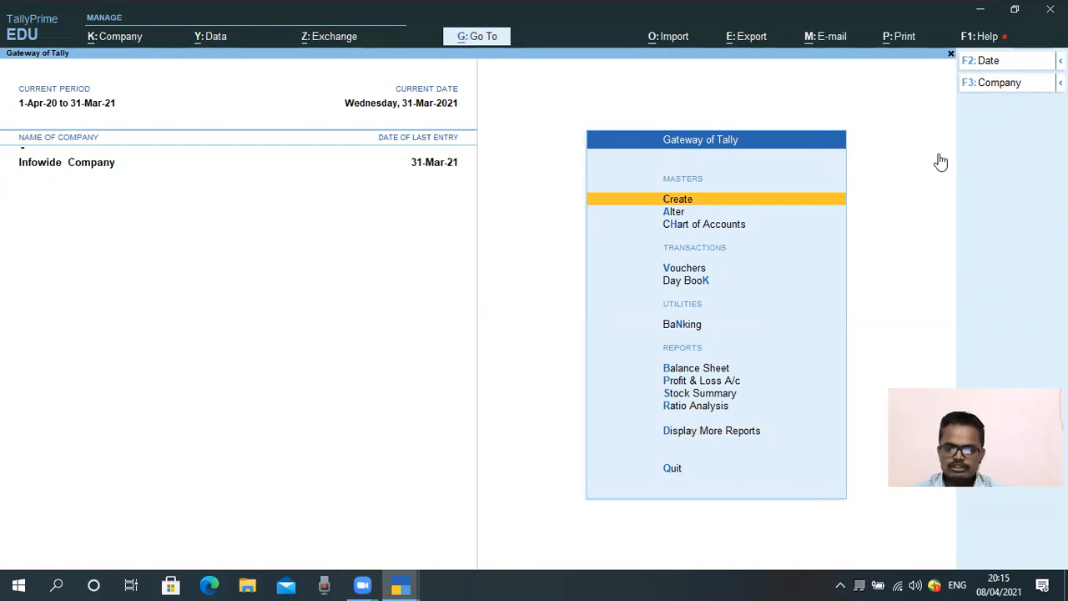
Start a new voucher of the journal type Direct Expenses.
key("v")
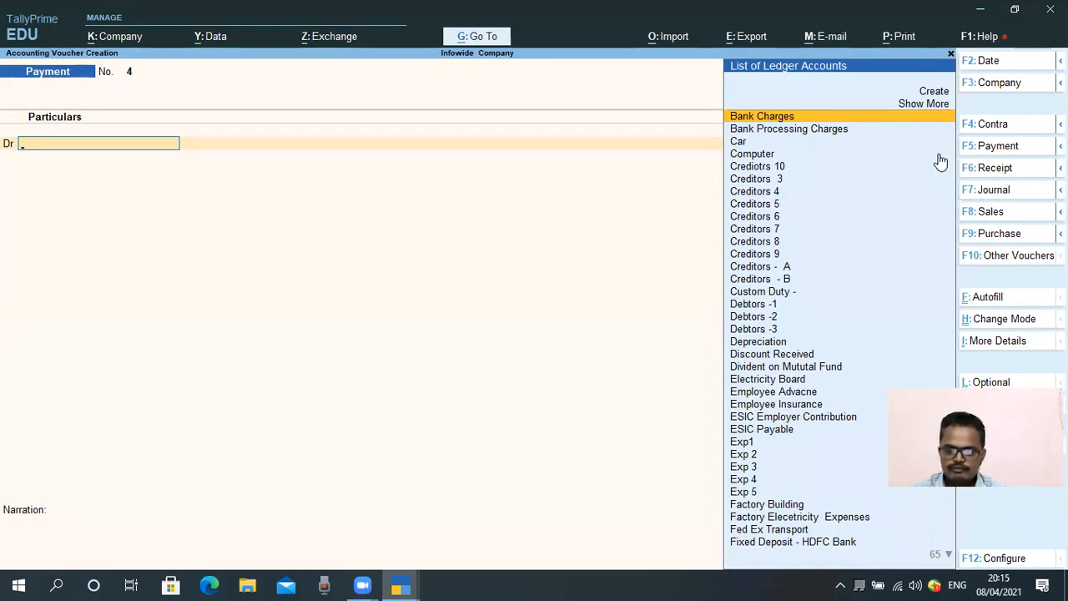
key("F7")
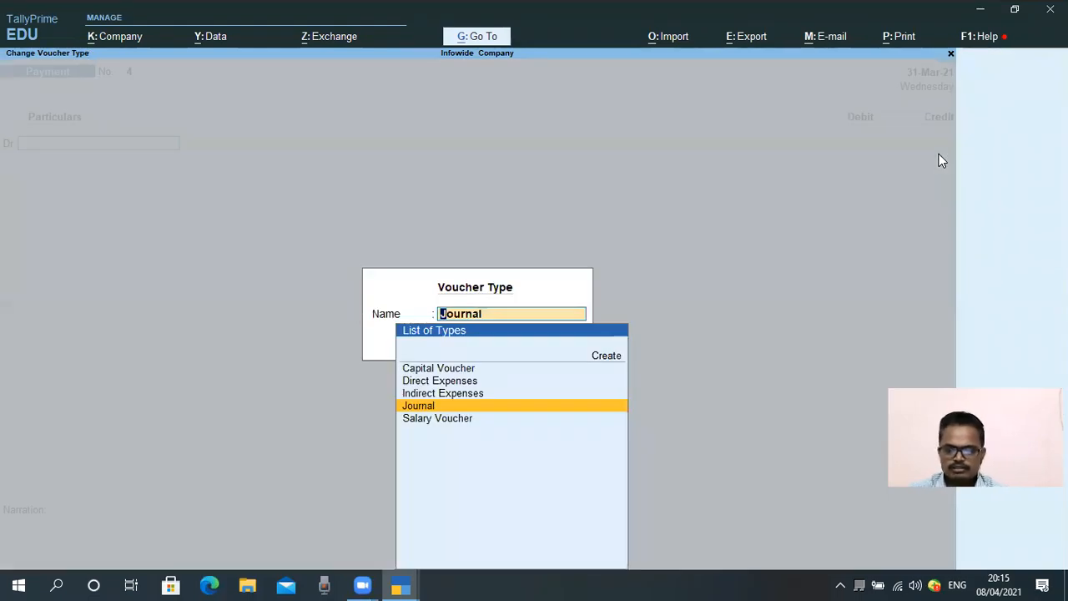
key("Up")
key("Up")
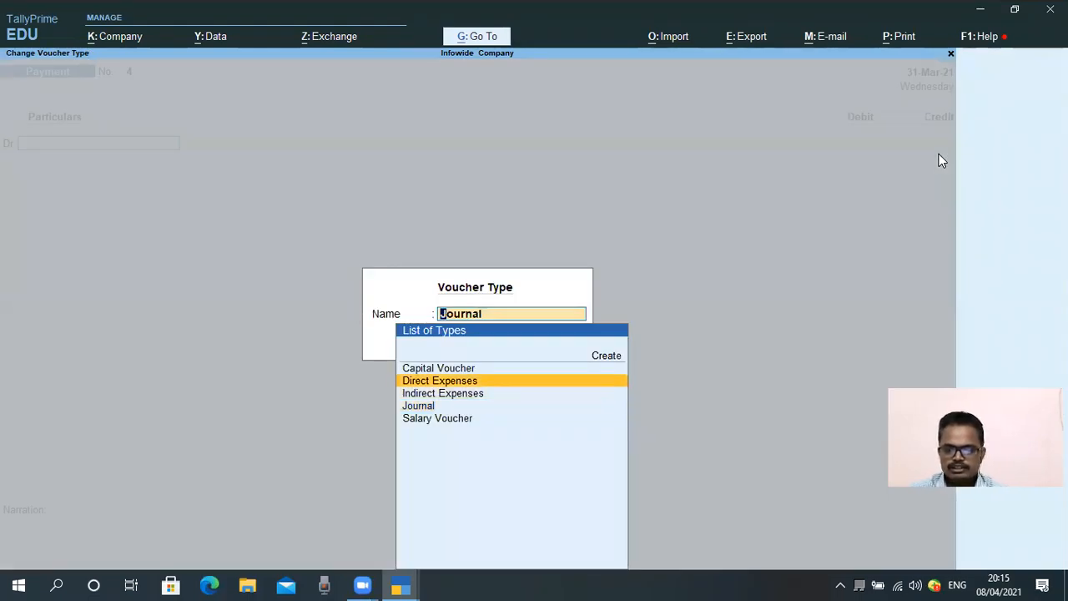
key("Return")
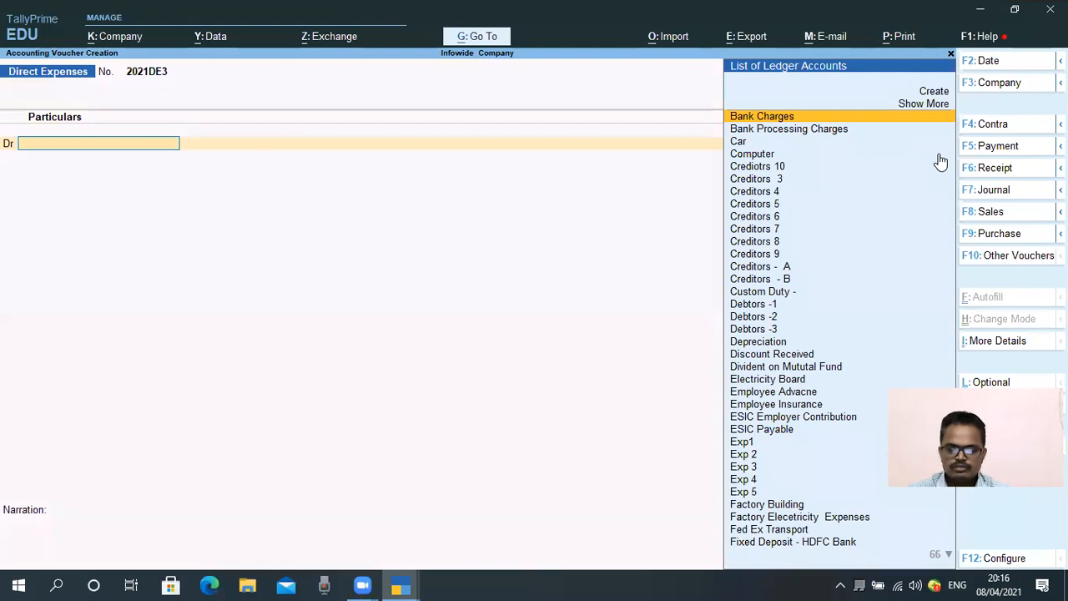
Begin creating a Wages ledger from the voucher's debit line, under Direct Expenses with Type of Ledger Not Applicable.
type("w")
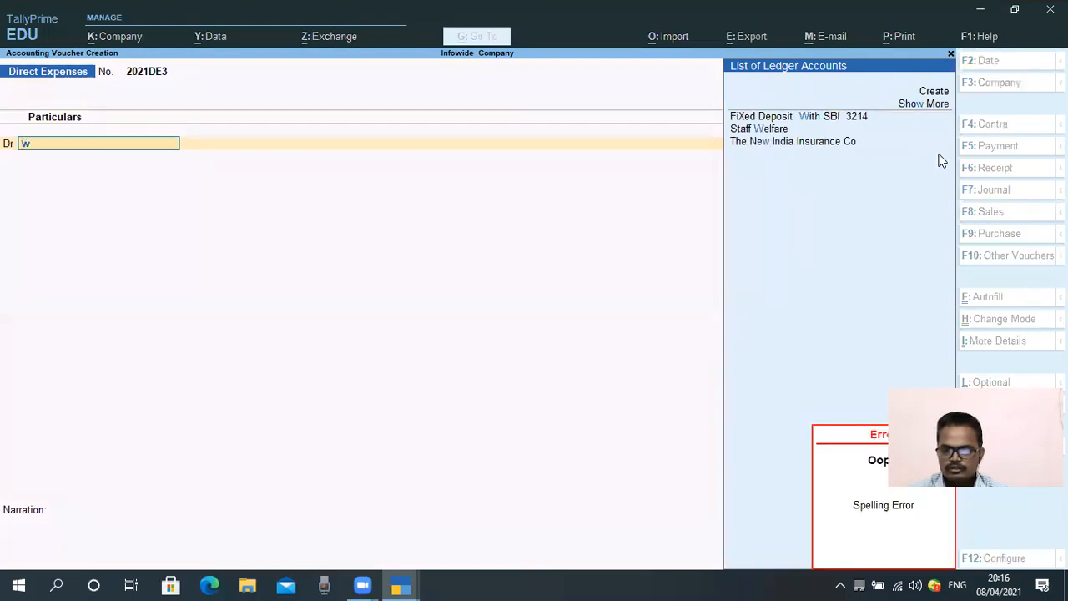
key("alt+c")
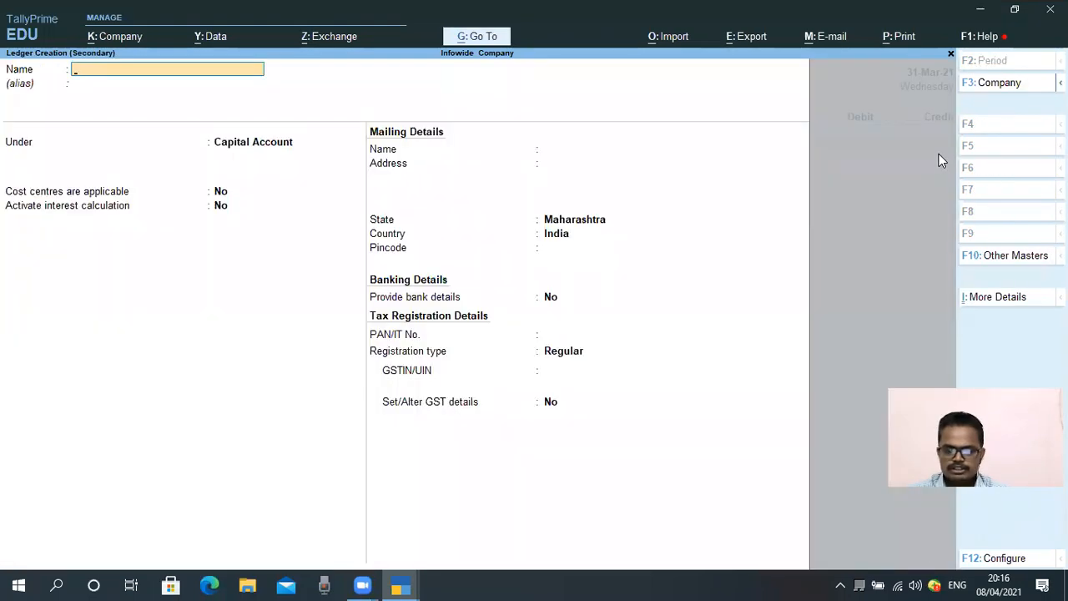
type("ages")
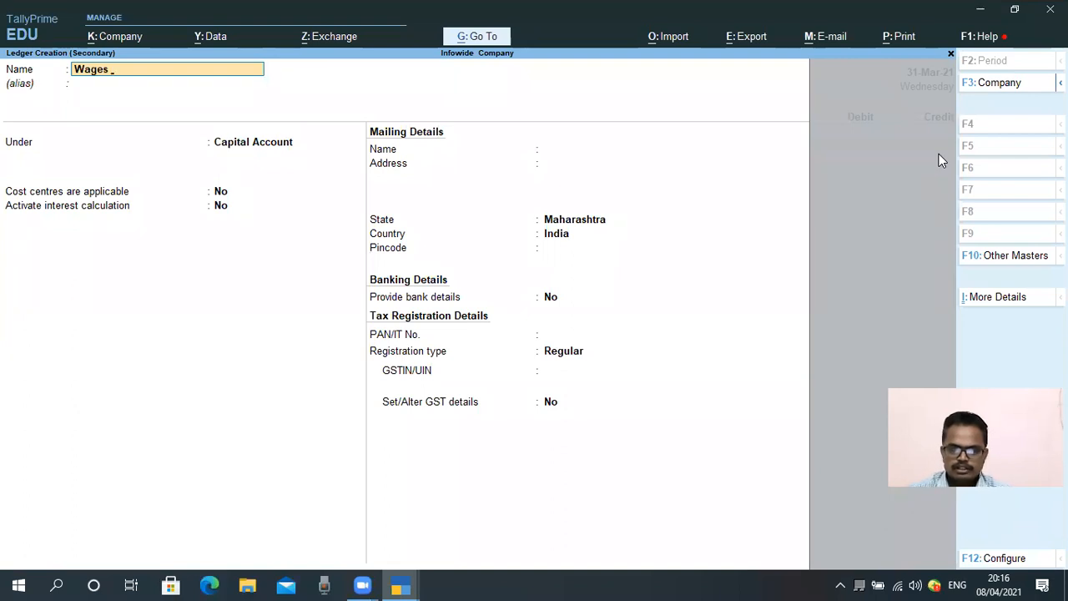
key("Return")
type("di")
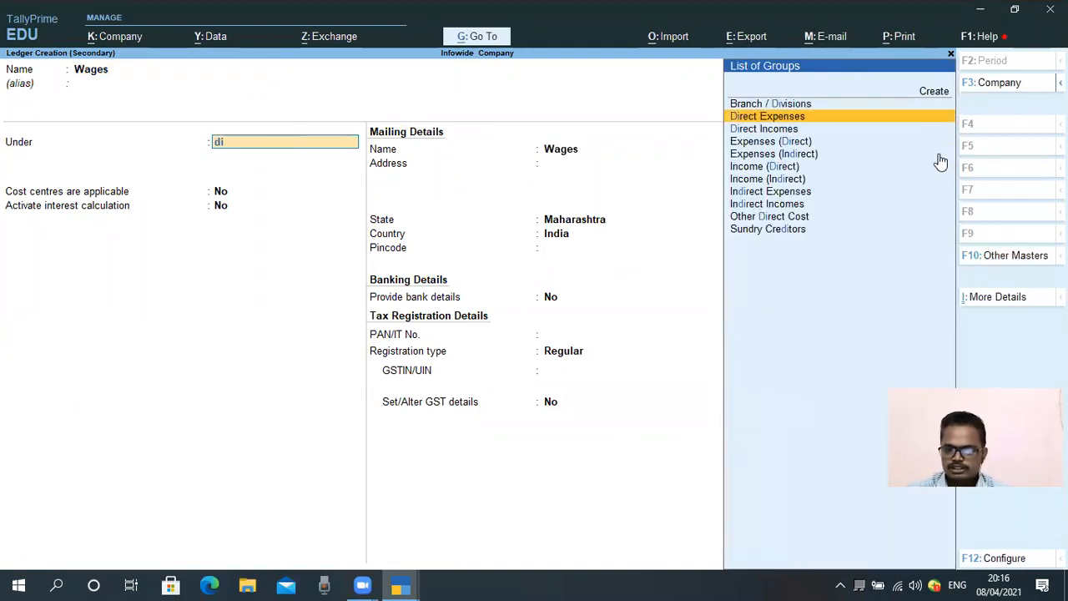
key("Return")
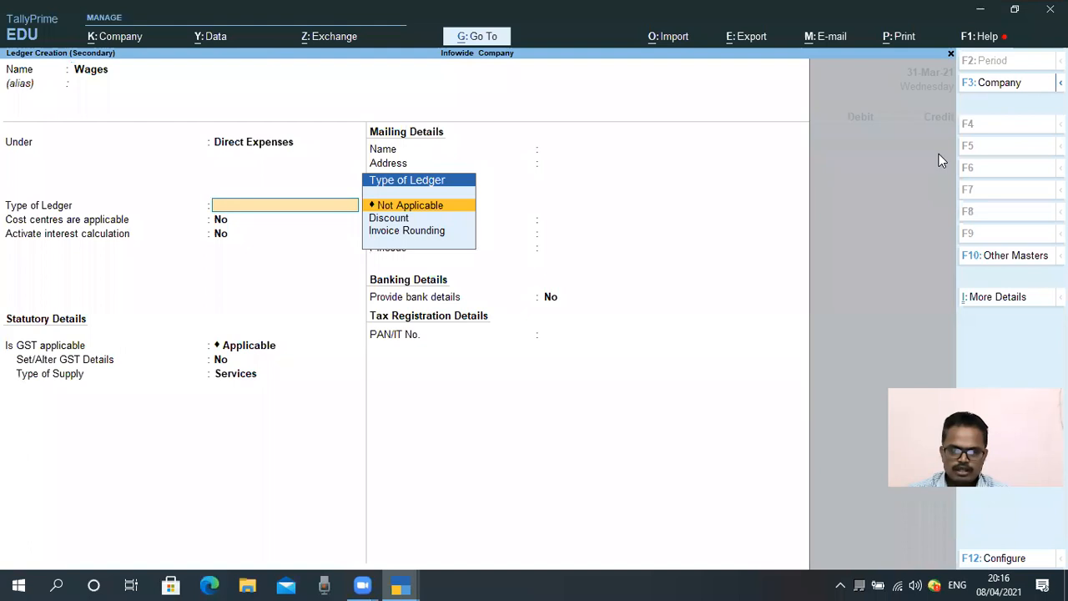
key("Return")
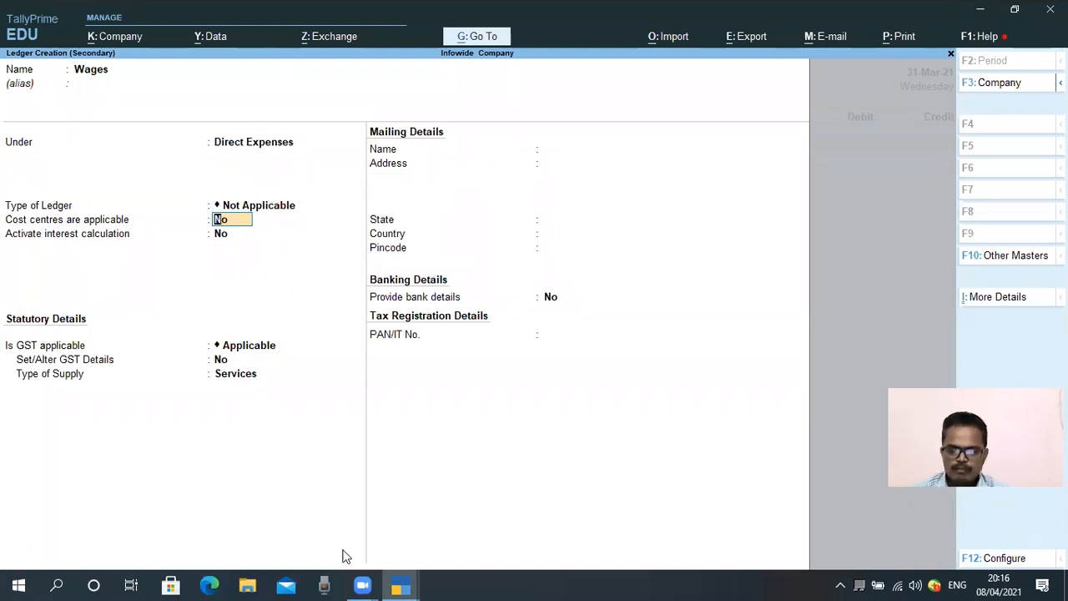
mouse_move(6, 208)
left_mouse_down()
mouse_move(172, 229)
mouse_move(295, 227)
left_mouse_up()
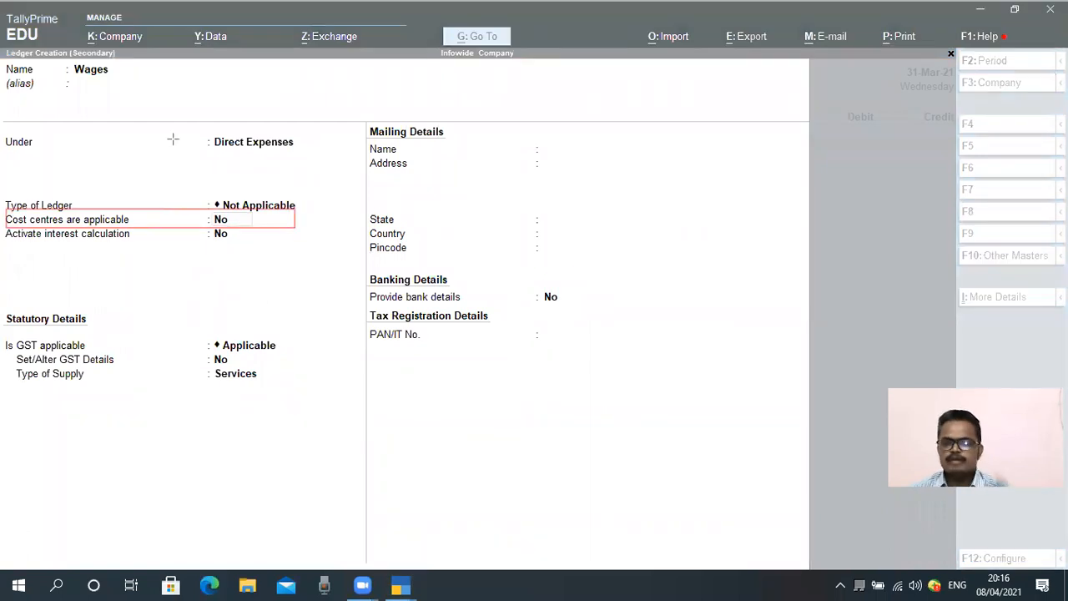
left_click_drag(5, 62, 166, 78)
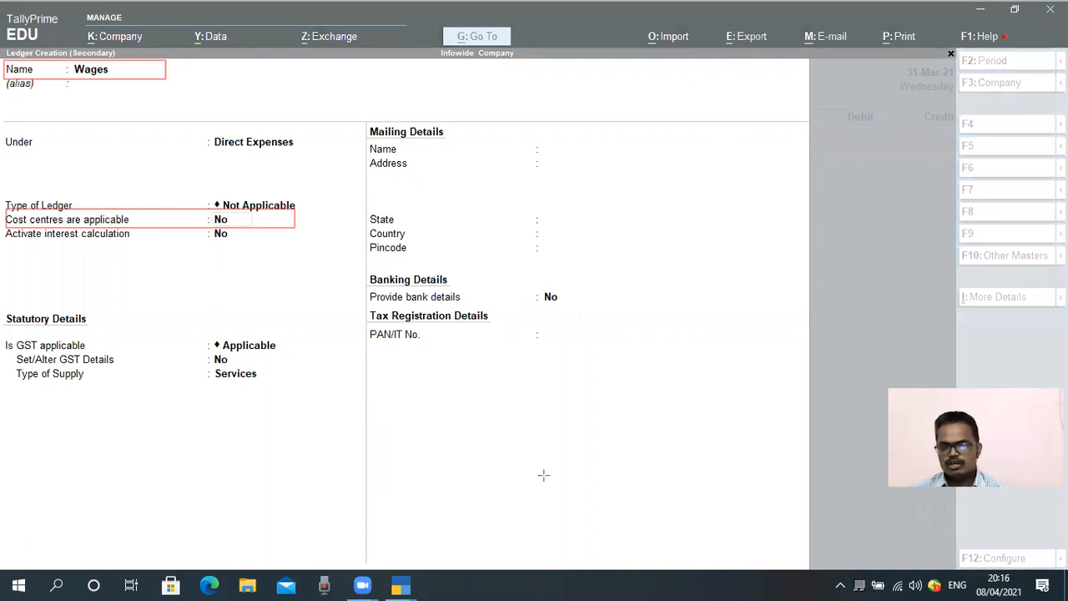
left_click(638, 545)
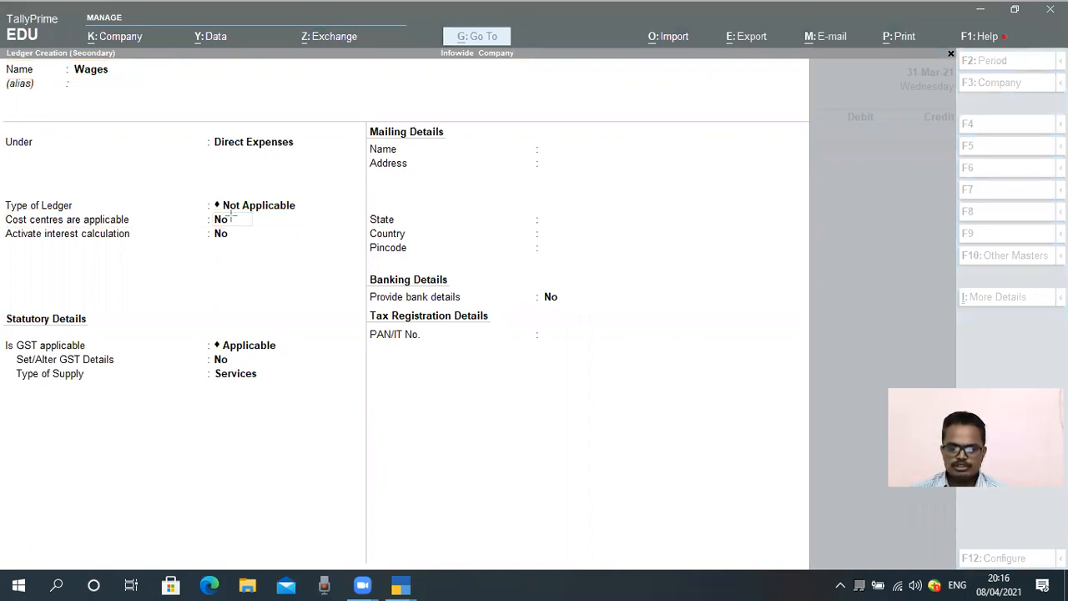
left_click(227, 267)
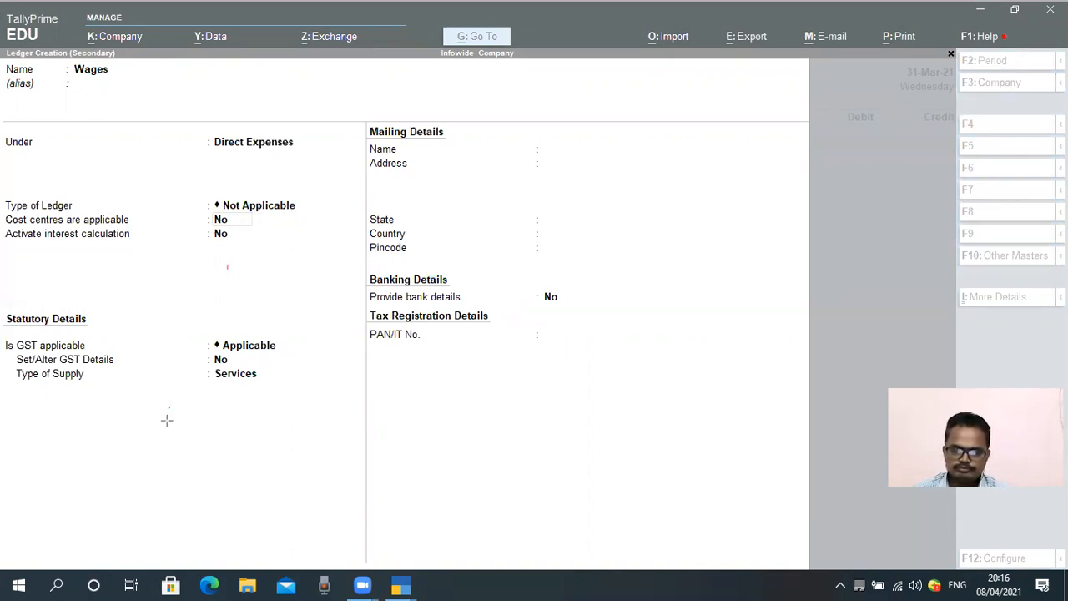
key("Escape")
Make cost centres applicable to the Wages ledger, keep GST Applicable with supply type Services, and save the ledger.
left_click(184, 352)
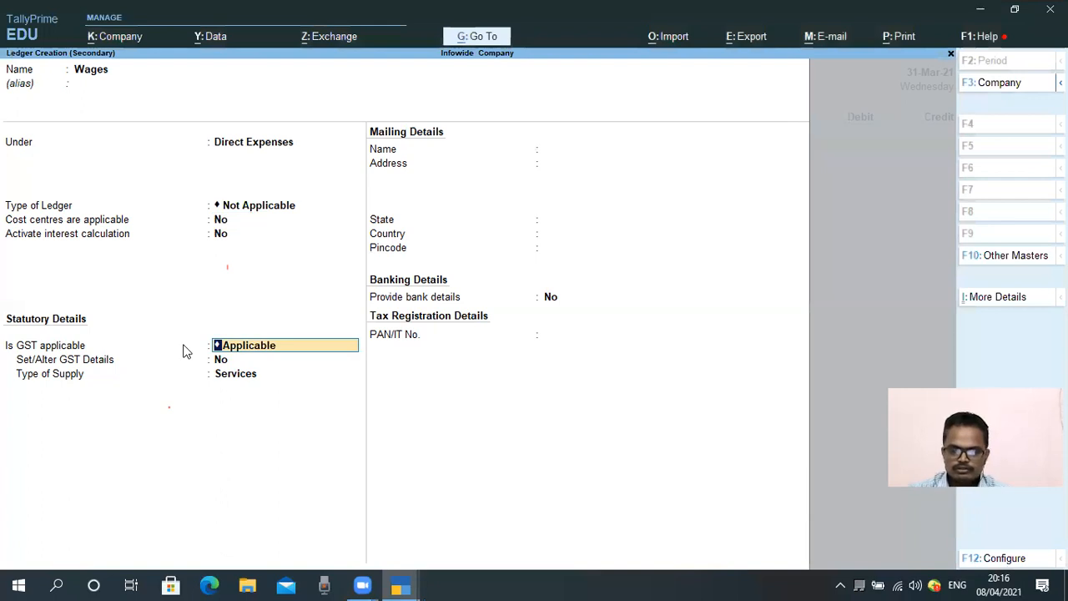
key("BackSpace")
key("BackSpace")
type("y")
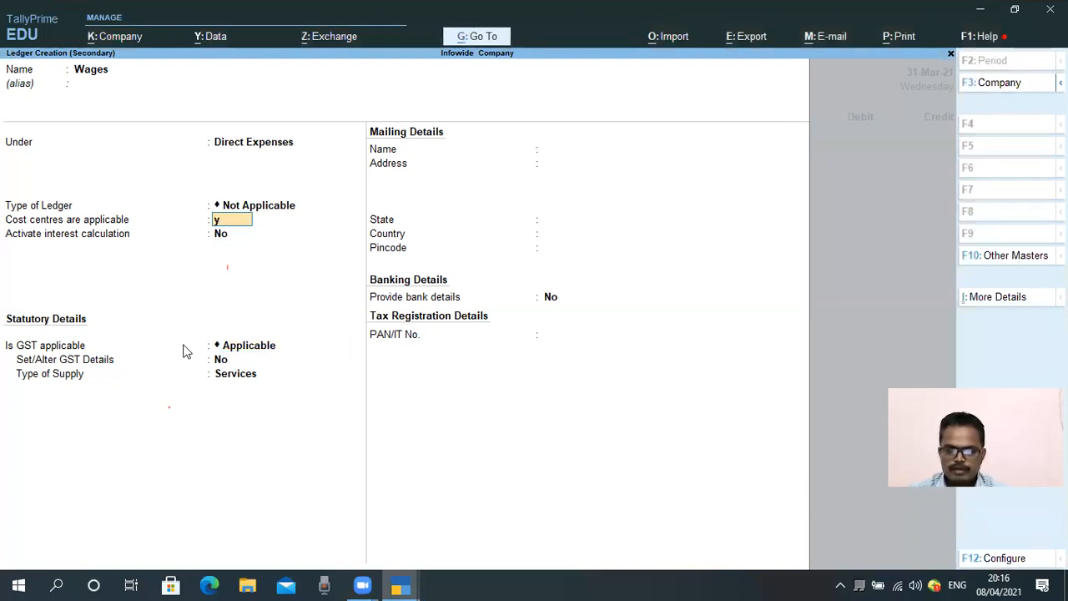
key("Return")
key("Return")
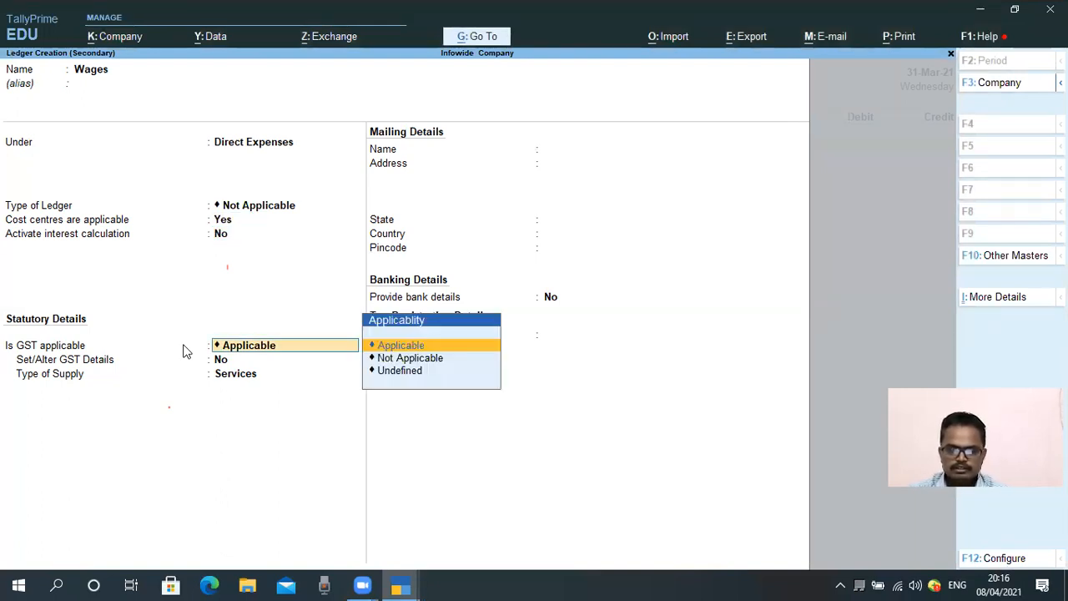
key("Return")
key("Return")
key("Return")
key("Return")
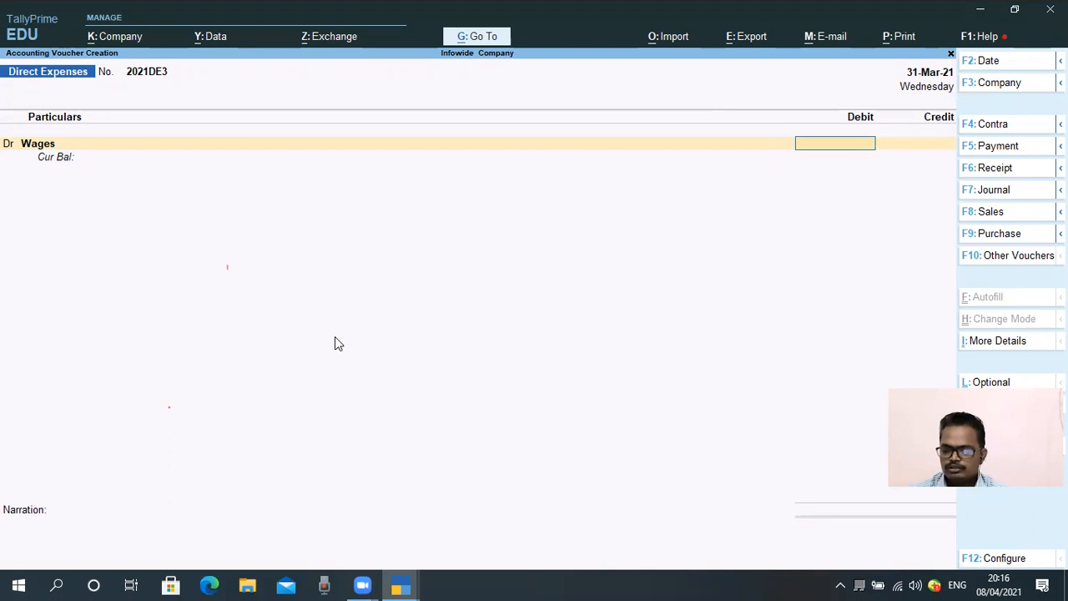
Debit the Wages ledger with 26,000 and open its cost centre allocation.
type("26000")
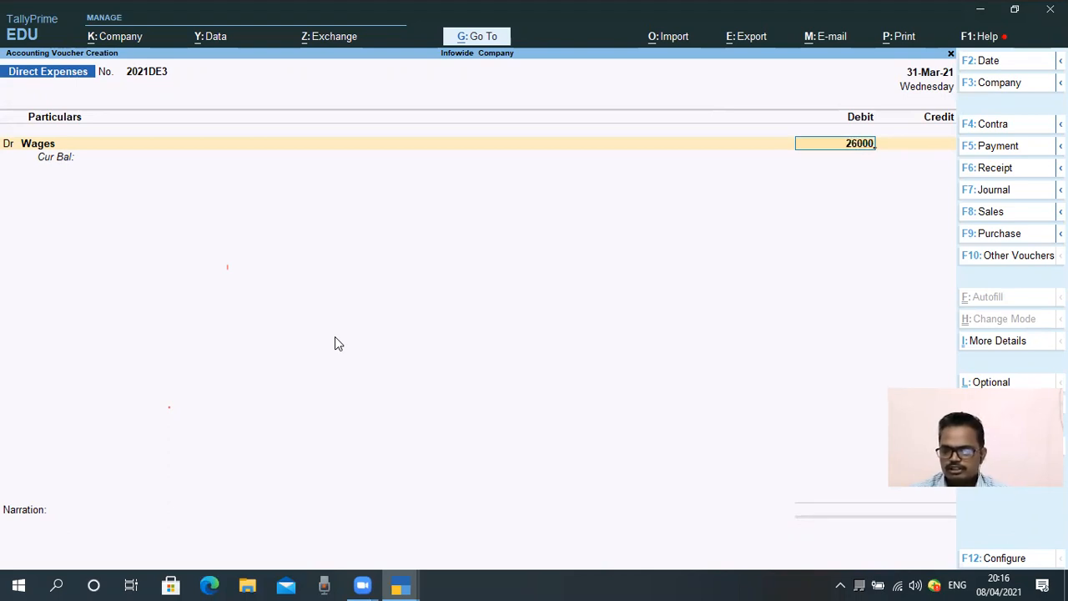
key("Return")
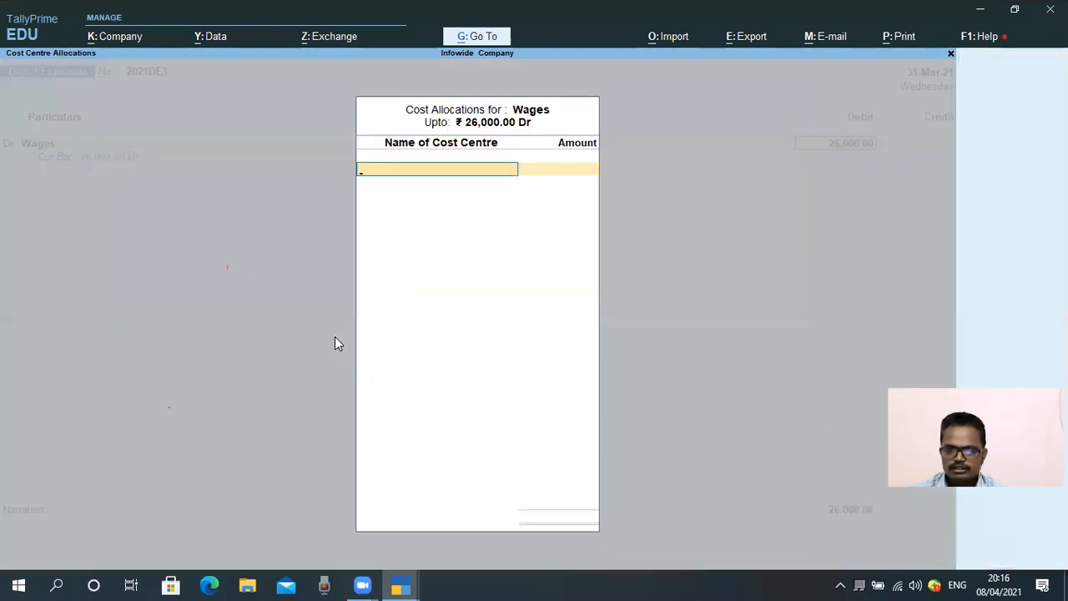
key("Escape")
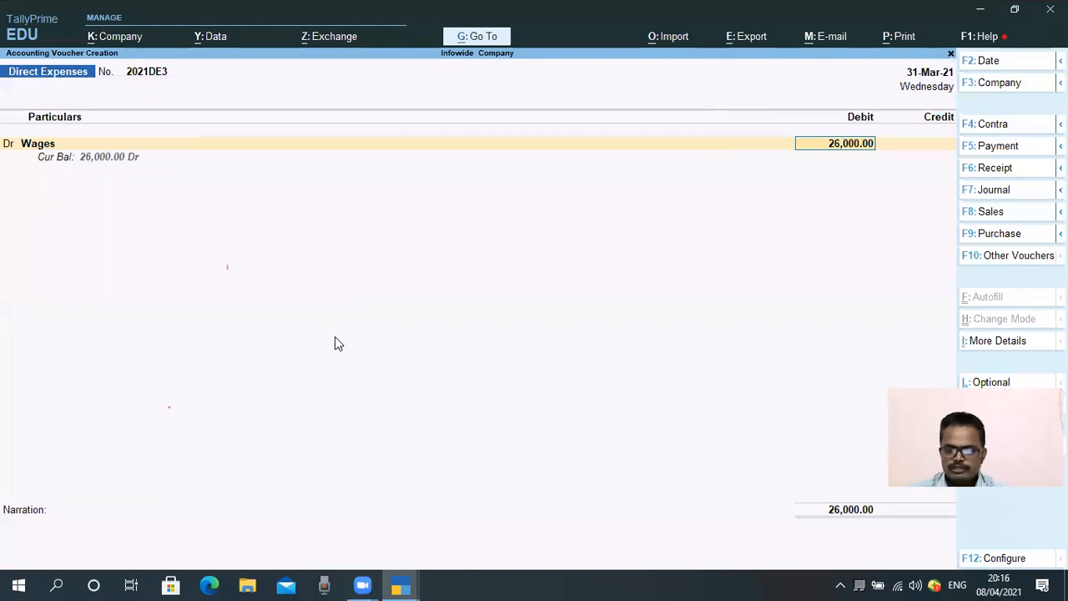
key("Return")
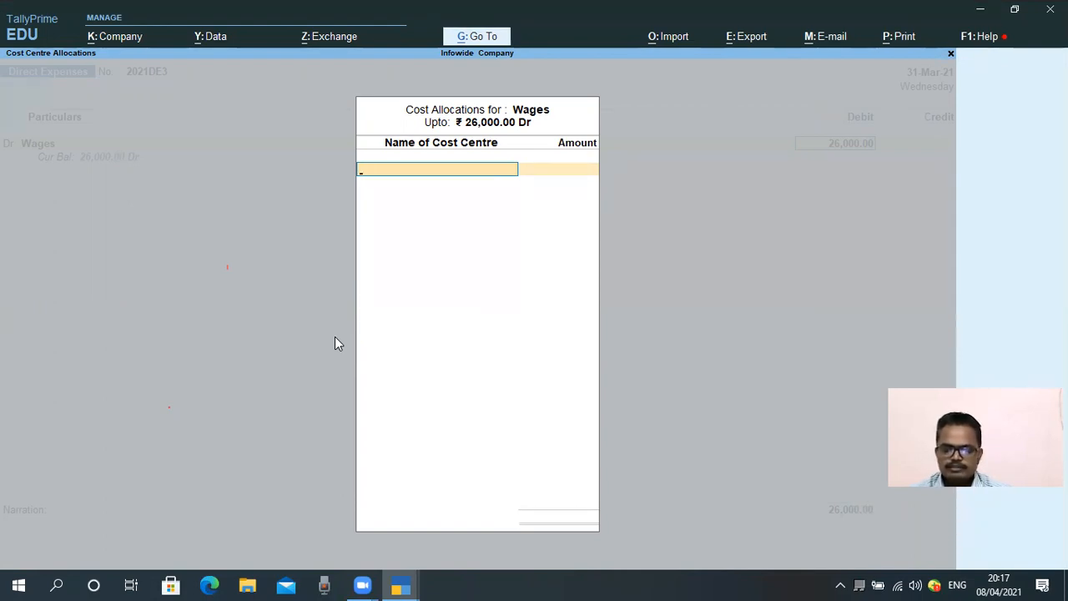
Allocate 15,000 of the Wages amount to Pune Factory and the remaining 11,000 to Mumbai Factory.
type("Pu")
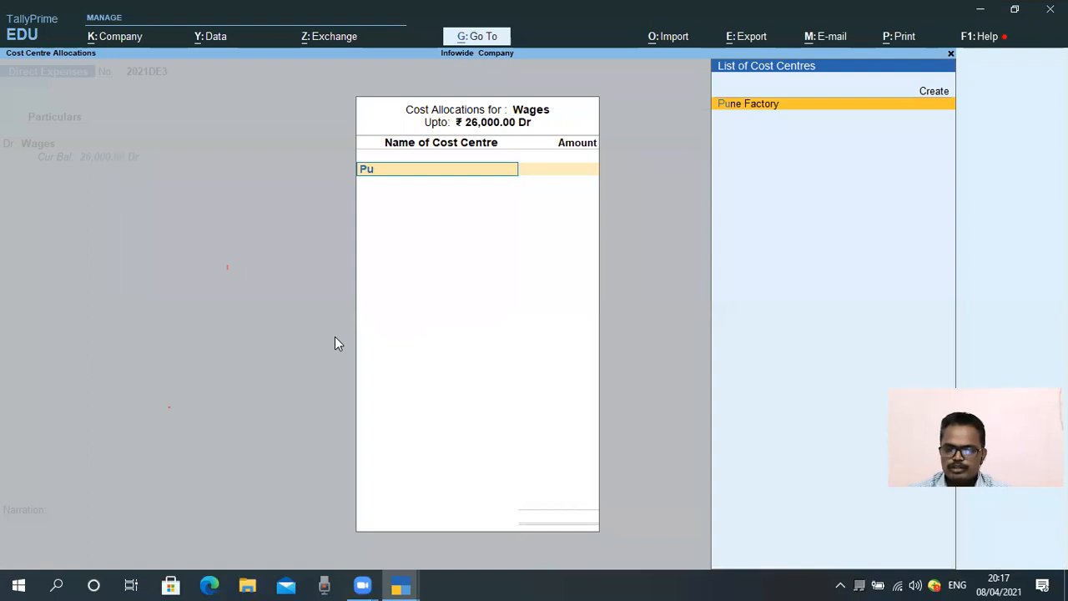
key("Return")
type("15000")
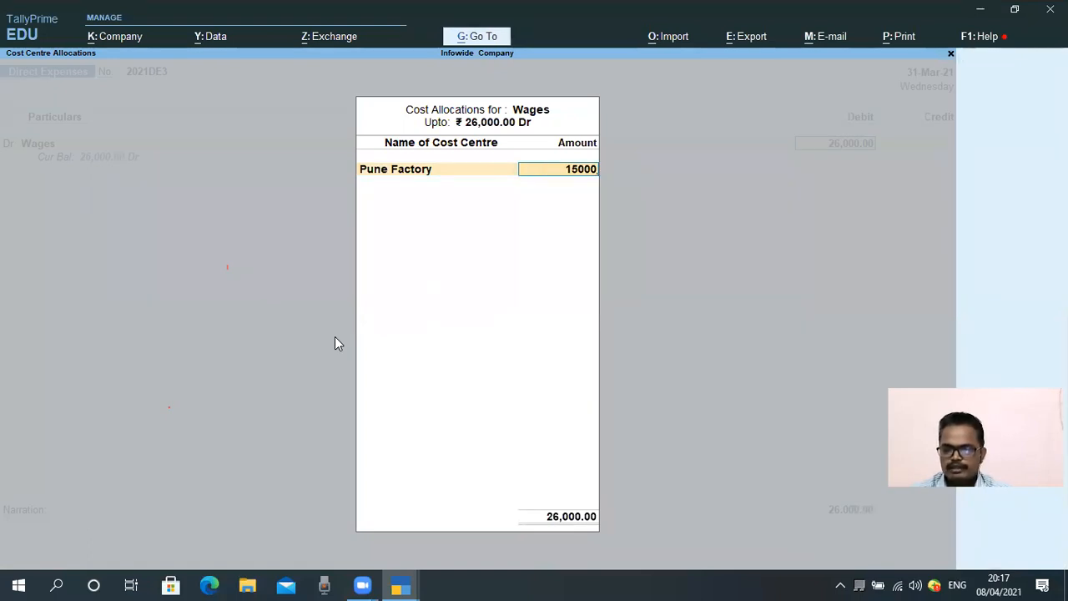
key("Return")
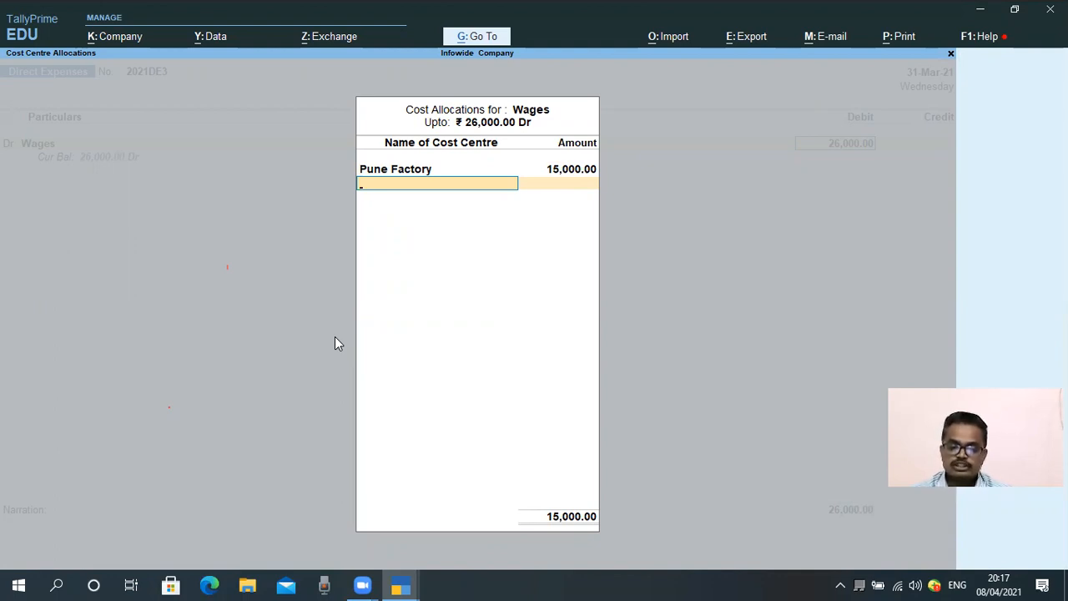
type("Mu")
key("Return")
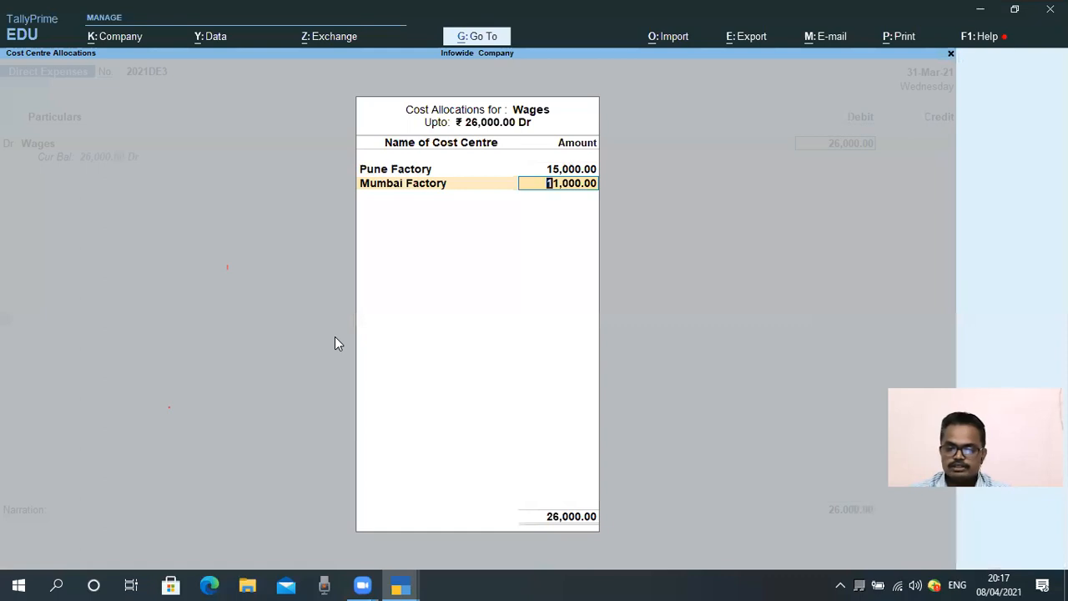
key("BackSpace")
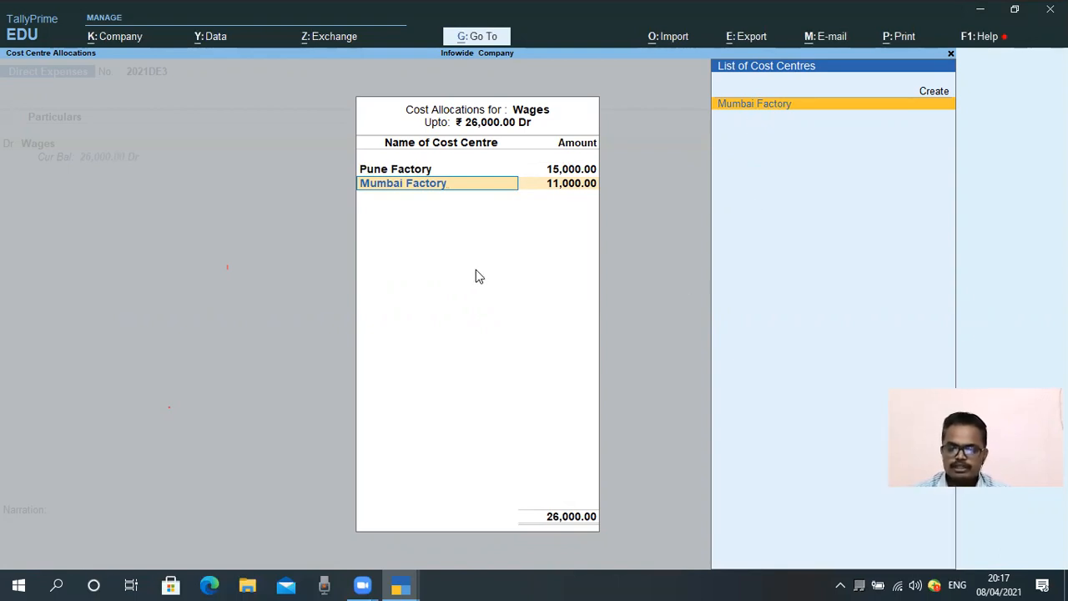
key("Return")
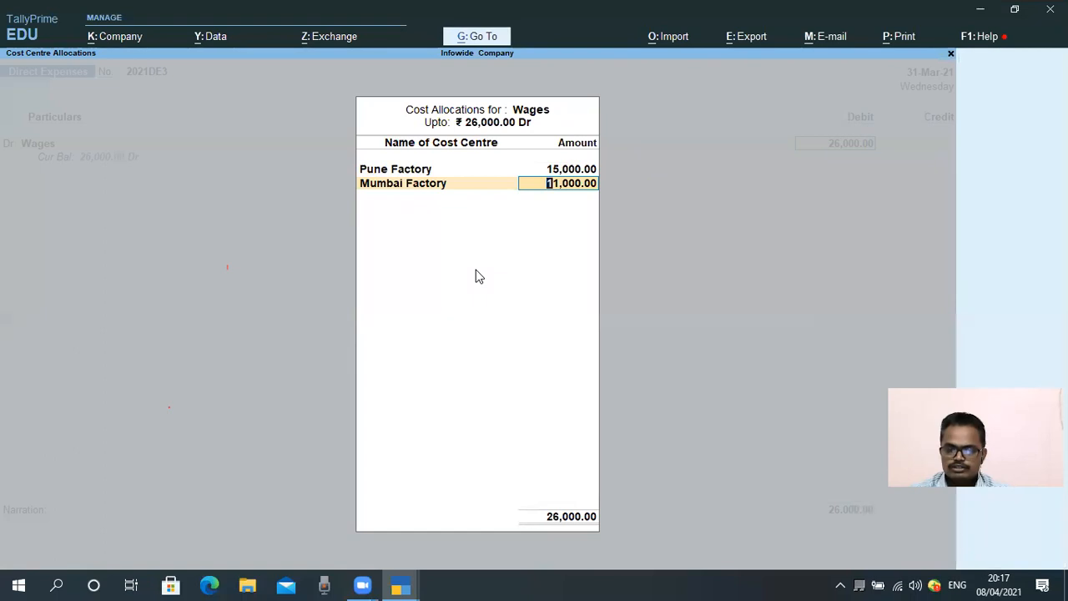
key("Return")
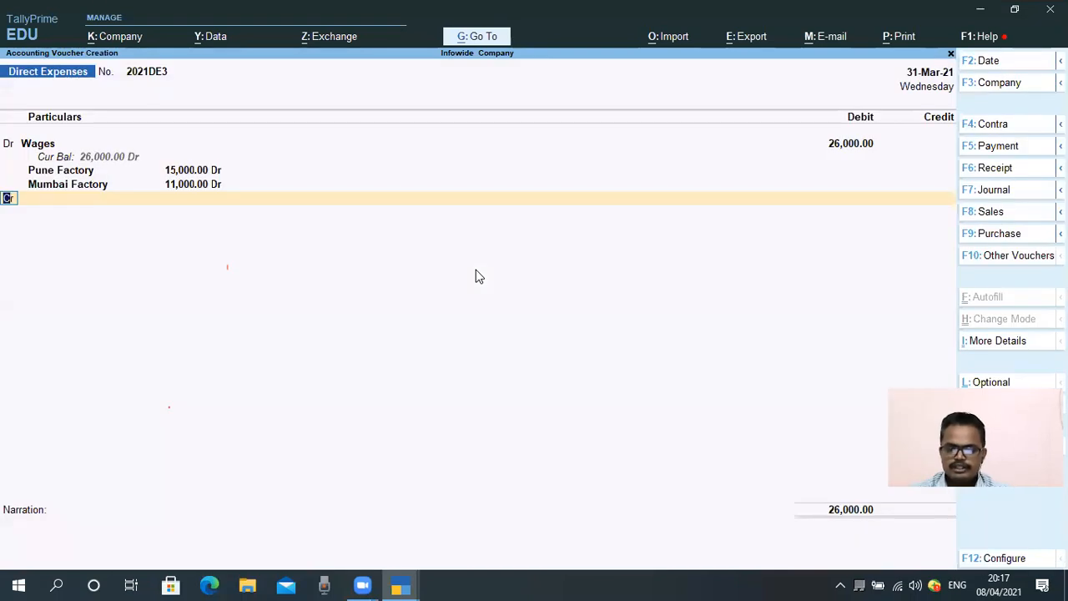
Credit the Crediotrs 10 ledger with 26,000 as a New Ref bill, keeping the reference name 2021DE3.
key("Return")
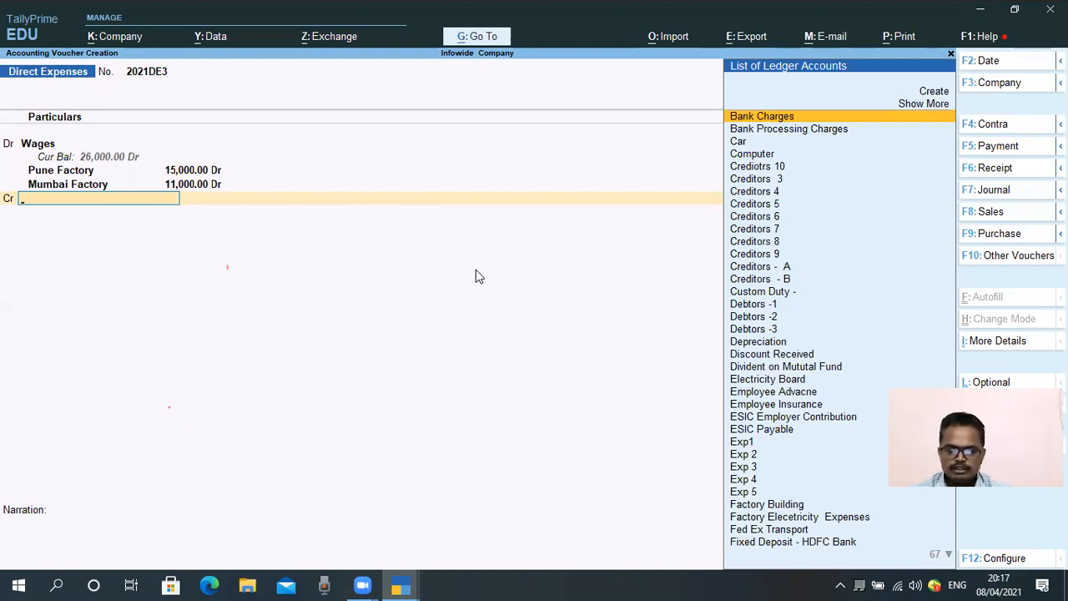
type("Ce")
key("BackSpace")
key("BackSpace")
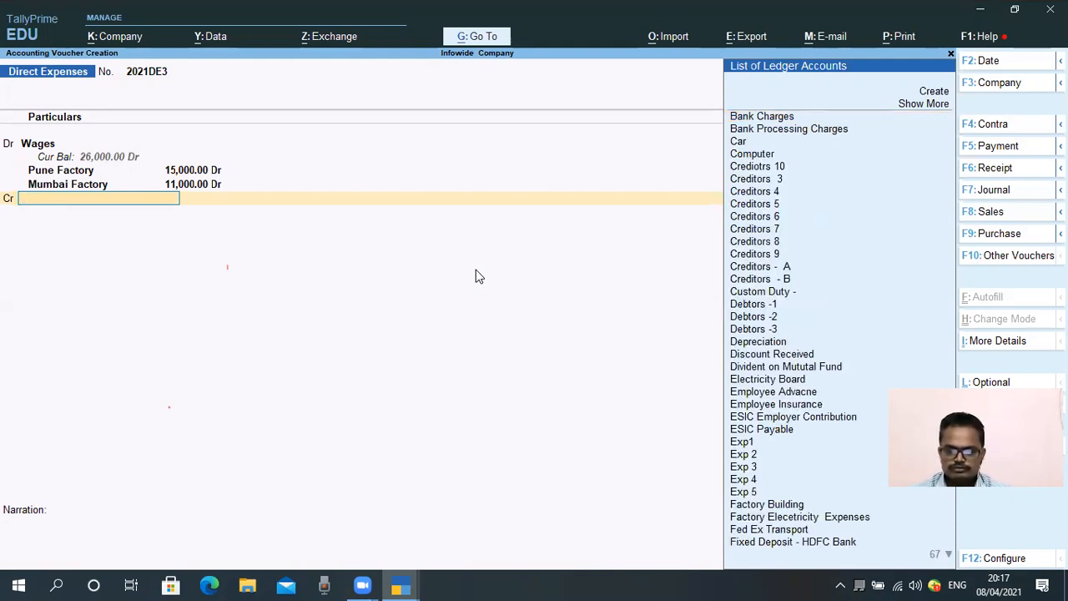
type("cr")
key("Return")
key("Return")
key("Up")
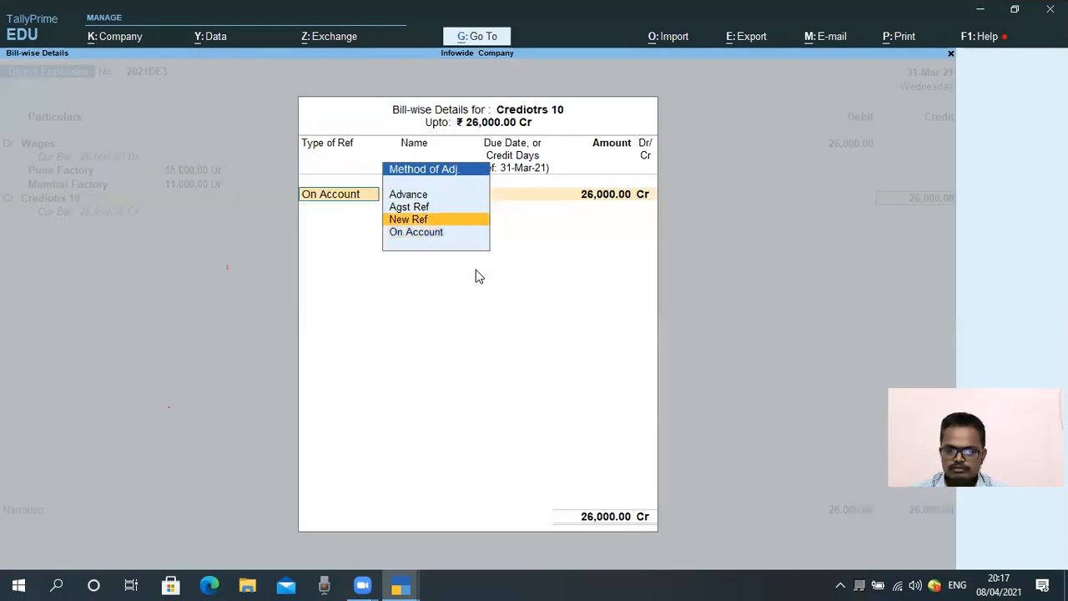
key("Return")
key("Return")
key("Return")
key("Return")
key("Return")
Enter the narration "Being Wages paid" and save the Direct Expenses voucher.
type("Being")
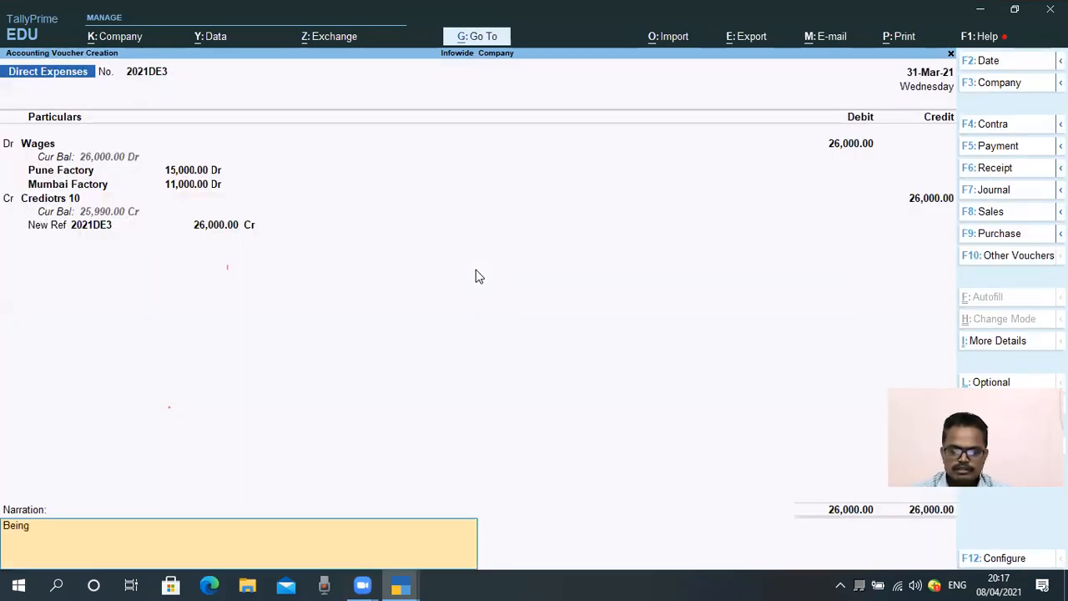
type(" Wa")
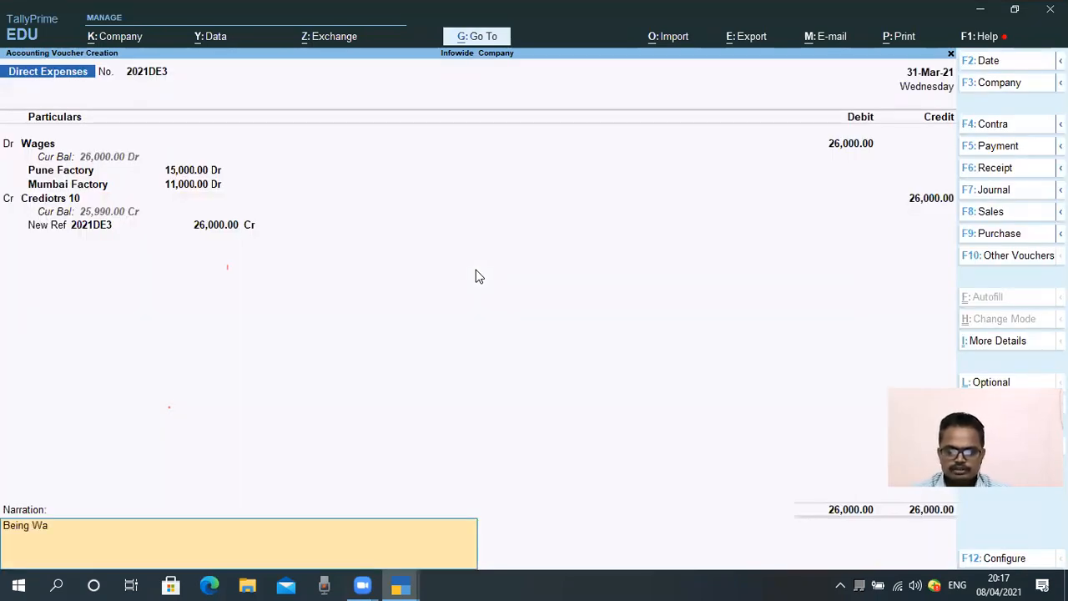
type("ges paid")
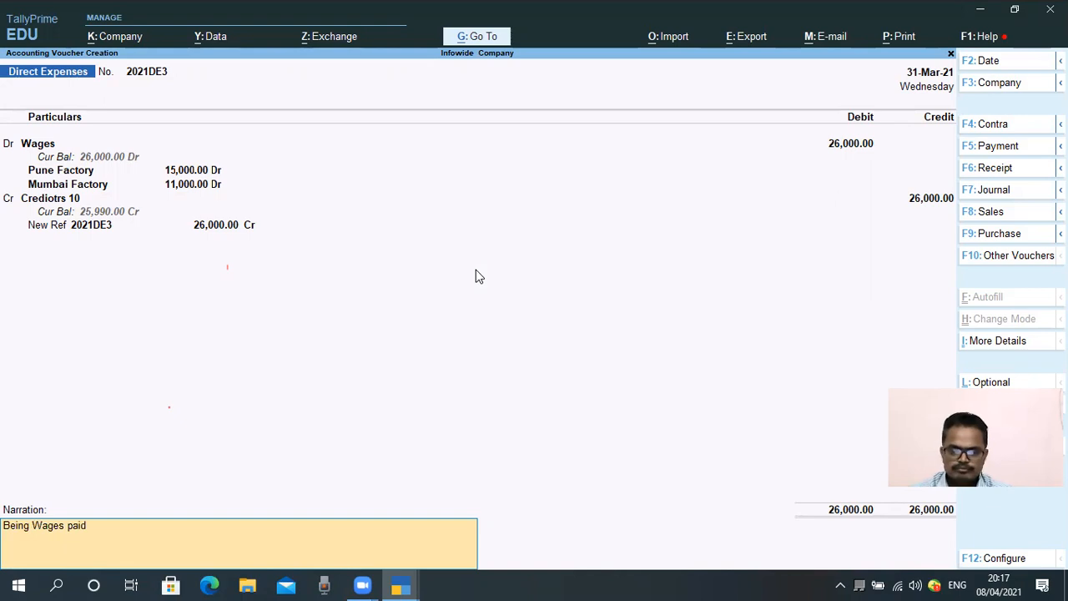
key("Return")
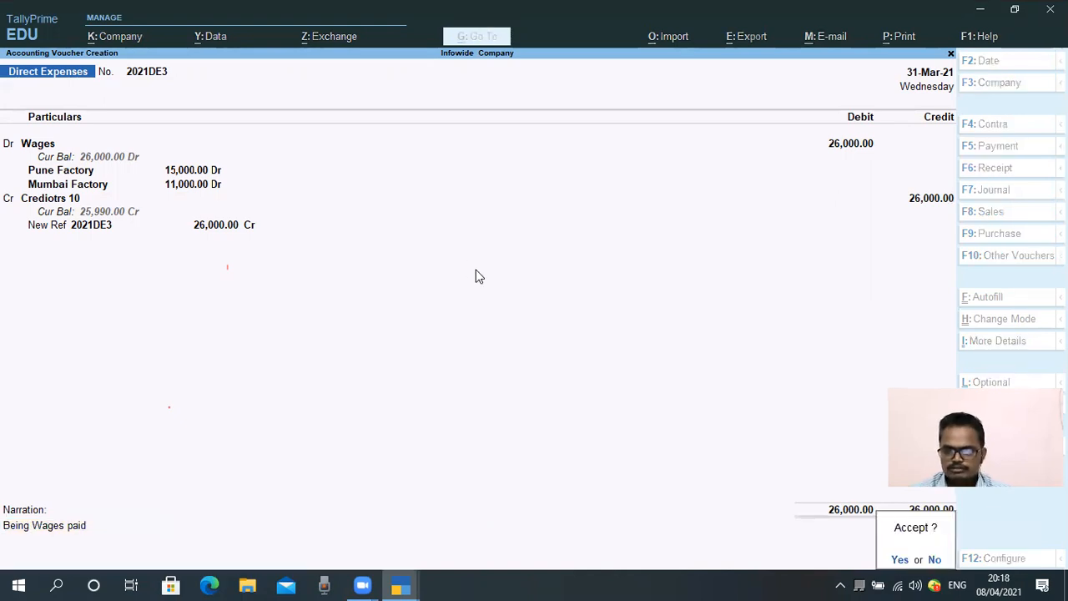
key("Return")
Leave voucher creation and return to the Gateway of Tally without quitting the program.
key("Escape")
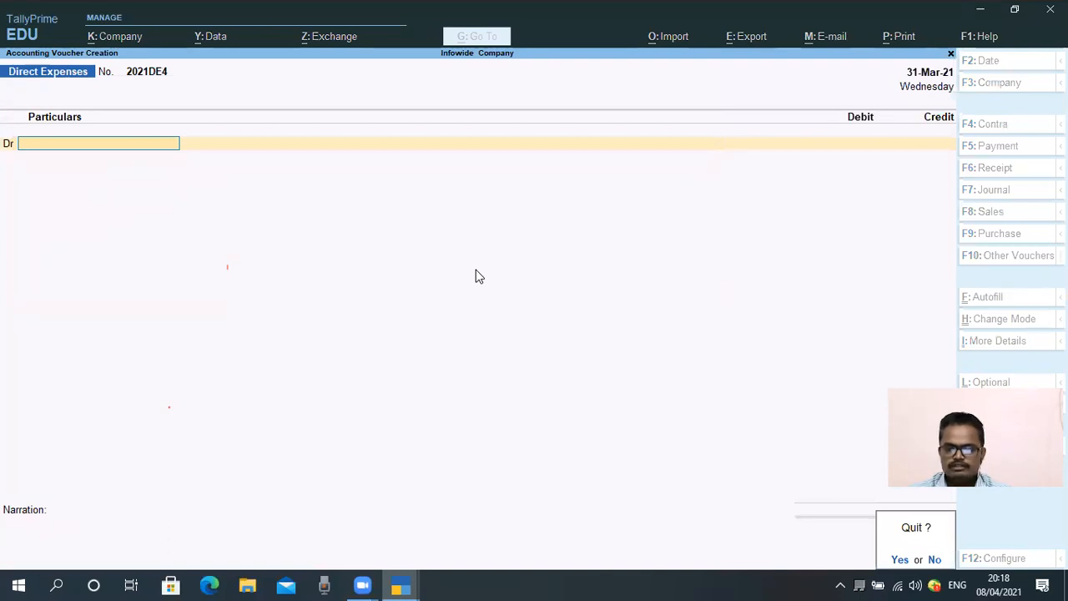
key("y")
key("Escape")
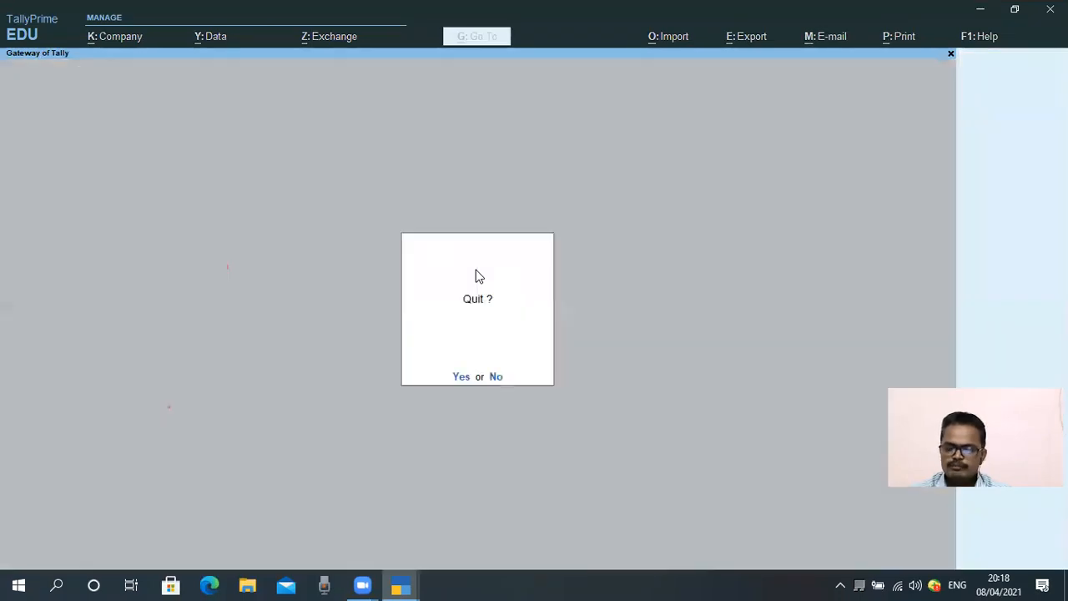
key("n")
Open the Cost Centres reports within the Statements of Accounts.
key("Down")
key("Down")
key("Down")
key("Down")
key("Down")
key("Down")
key("Down")
key("Down")
key("Down")
key("Down")
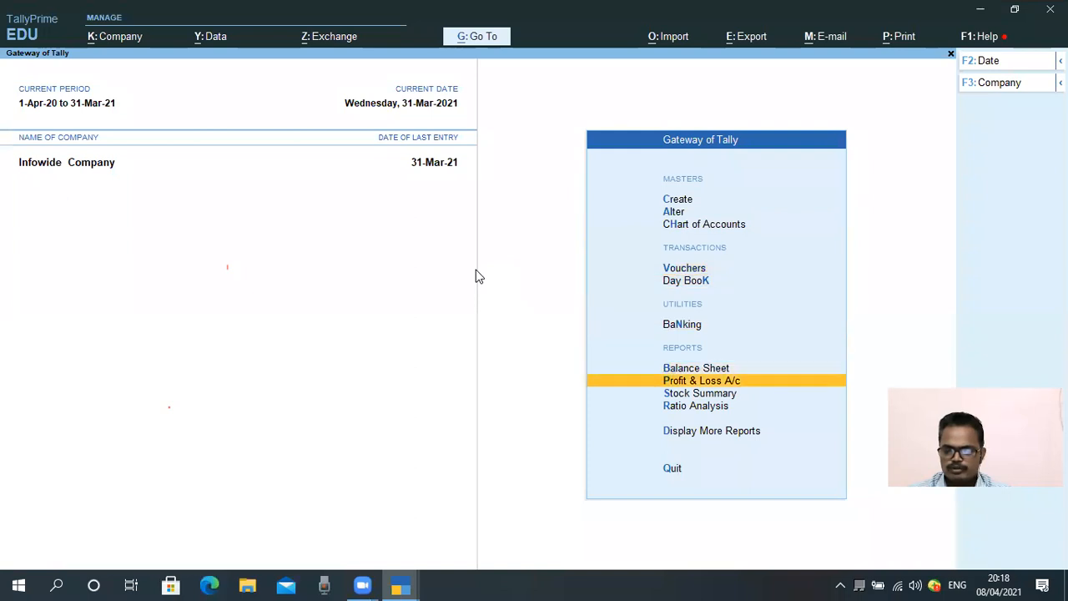
key("Return")
key("Down")
key("Down")
key("Down")
key("Down")
key("Down")
key("Down")
key("Down")
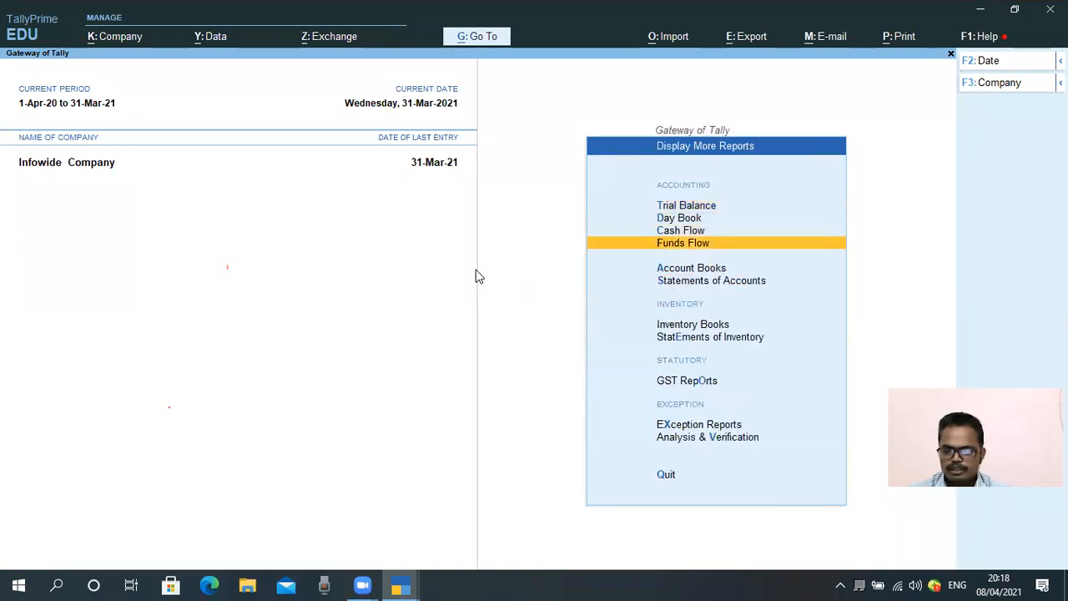
key("Up")
key("Up")
key("Up")
key("Down")
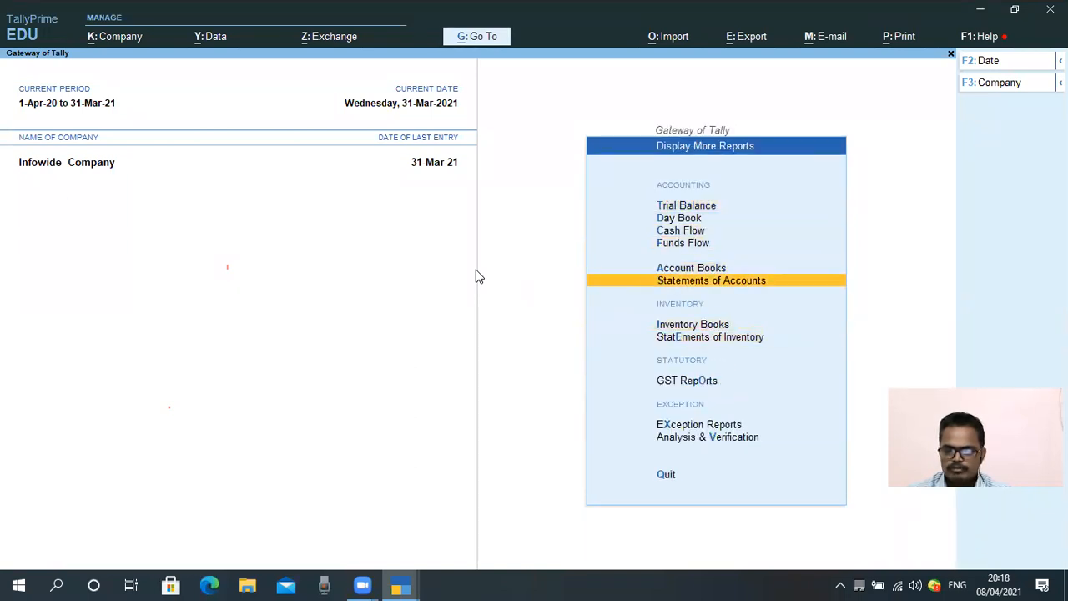
key("Return")
key("Down")
key("Down")
key("Return")
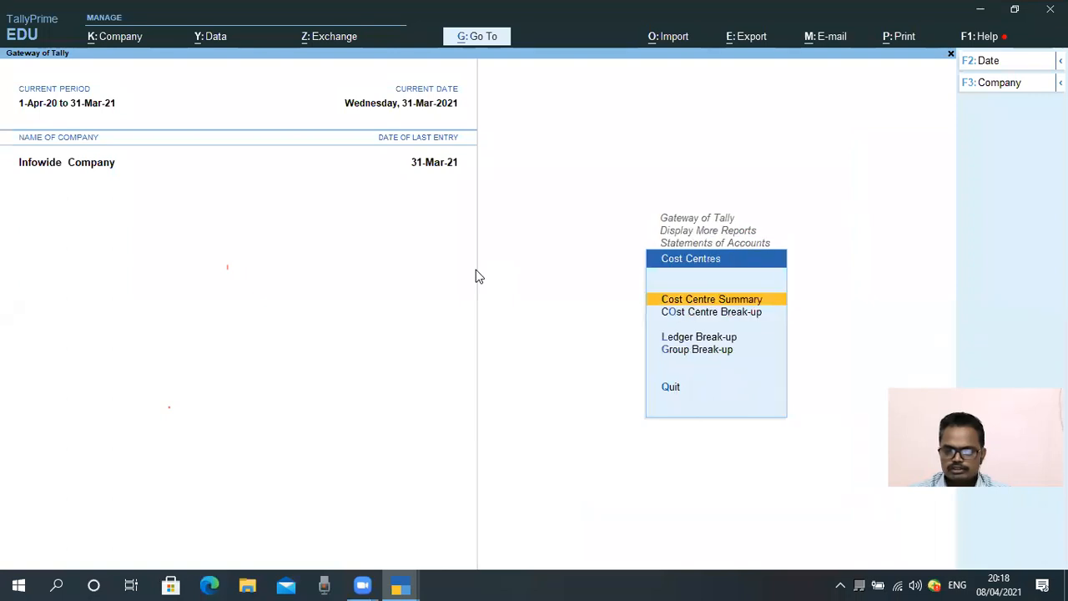
Display the Cost Centre Summary for all cost centres.
key("Down")
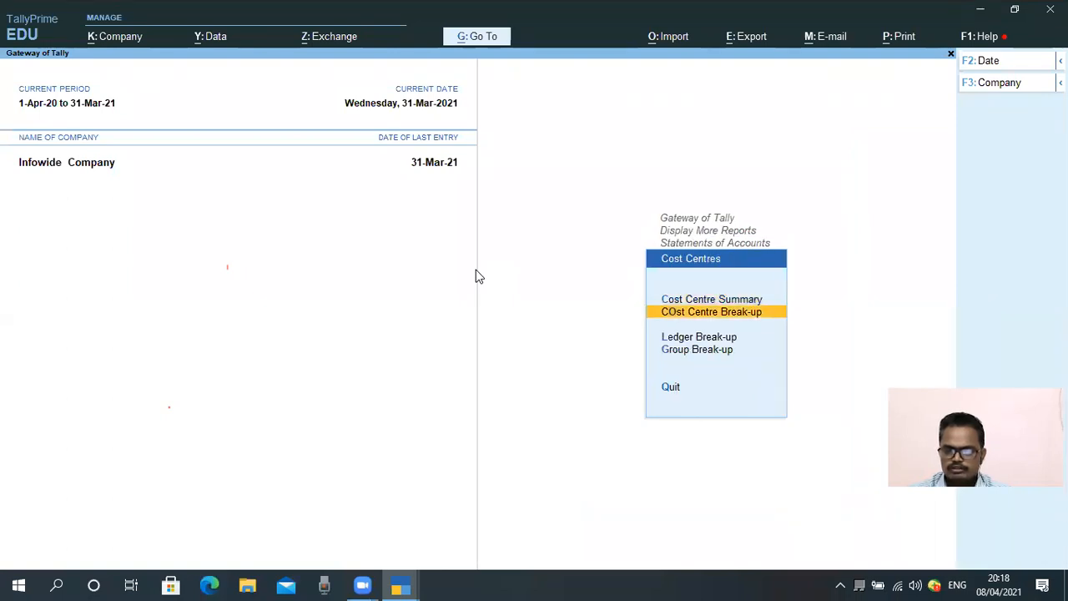
key("Return")
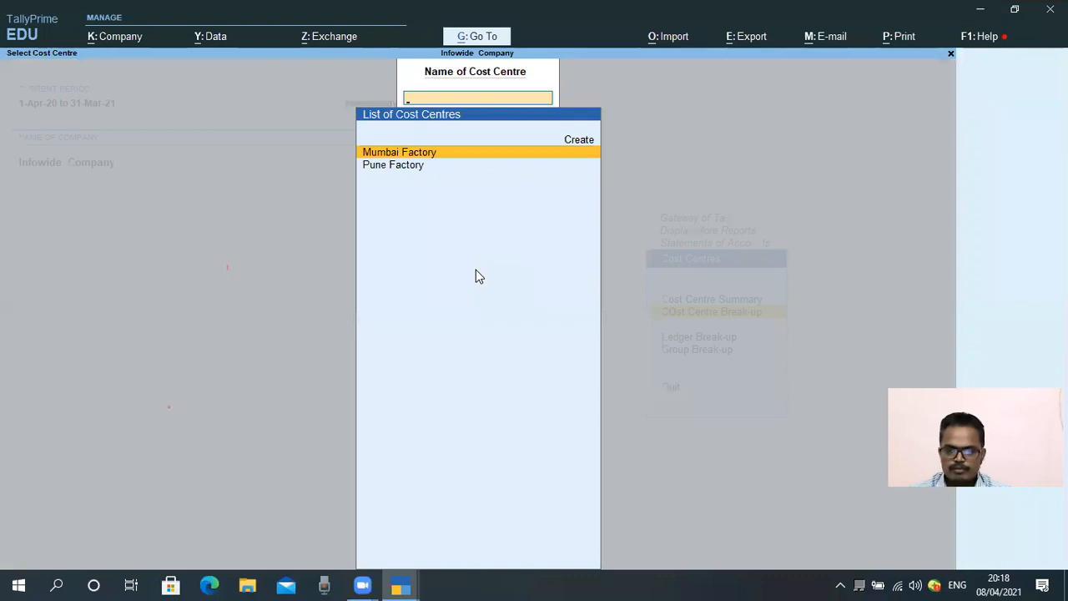
key("Escape")
key("Up")
key("Return")
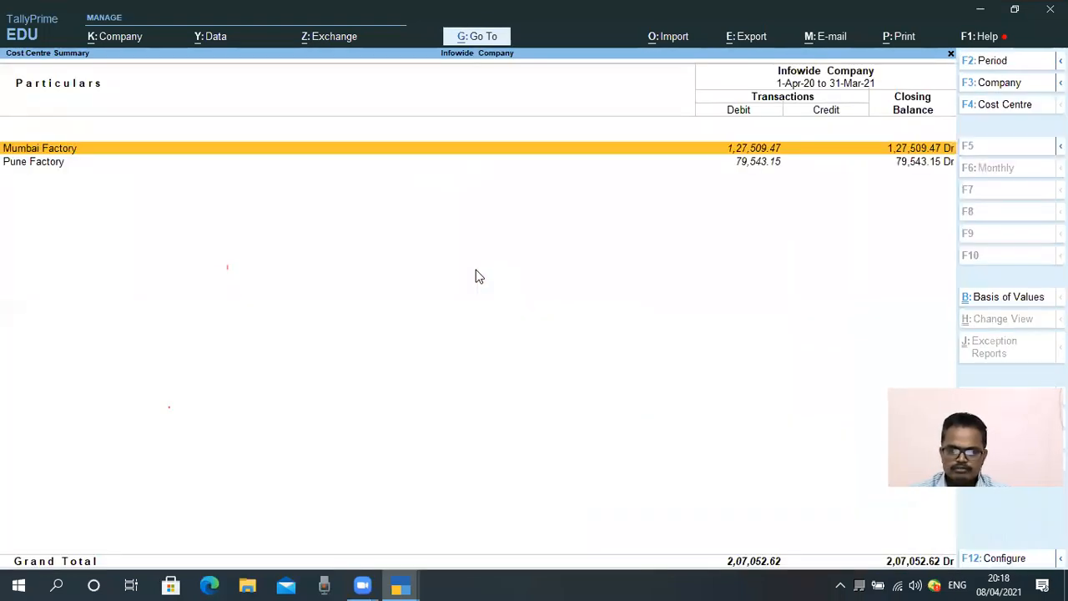
Drill into Mumbai Factory's March vouchers to check the Wages entry, and return to the Cost Centres reports.
key("Return")
key("Up")
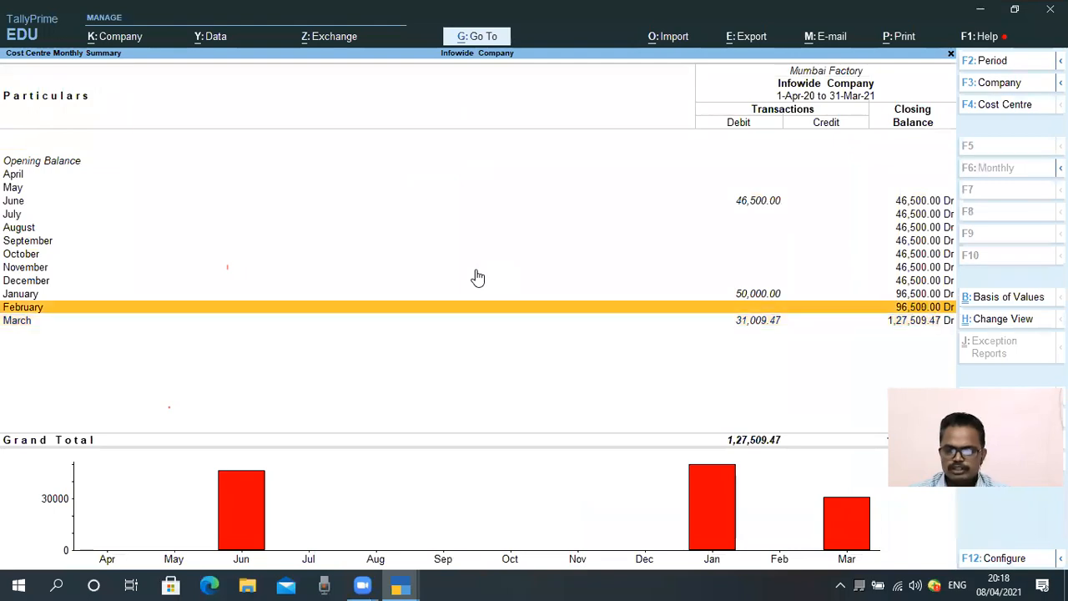
key("Down")
key("Return")
key("Down")
key("Down")
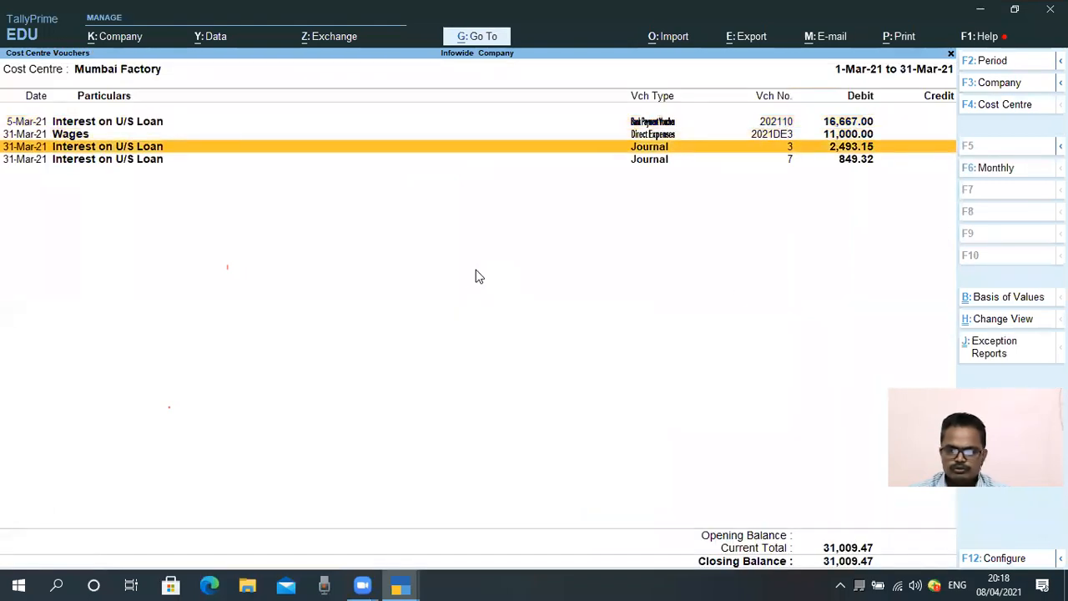
key("Up")
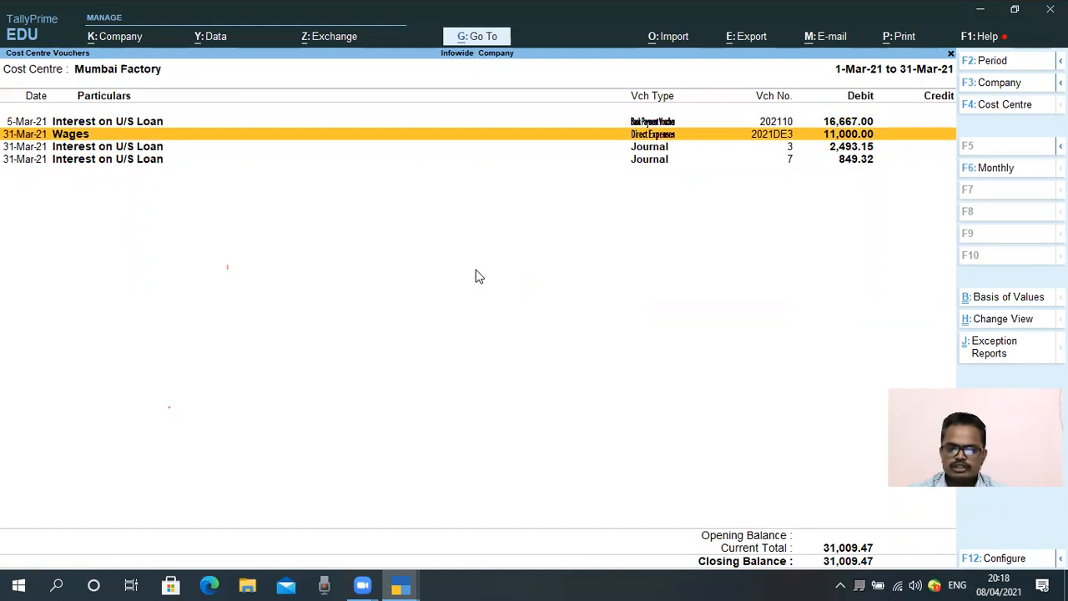
key("Escape")
key("Escape")
key("Escape")
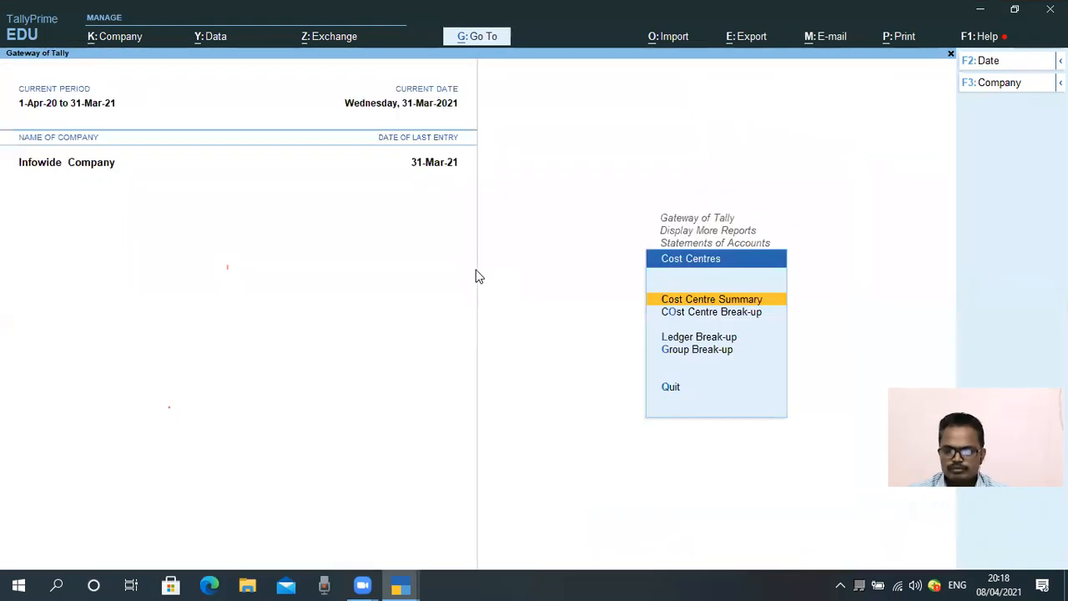
Look through the selection lists of the Cost Centre Break-up, Ledger Break-up and Group Break-up reports without opening a report.
key("Down")
key("Return")
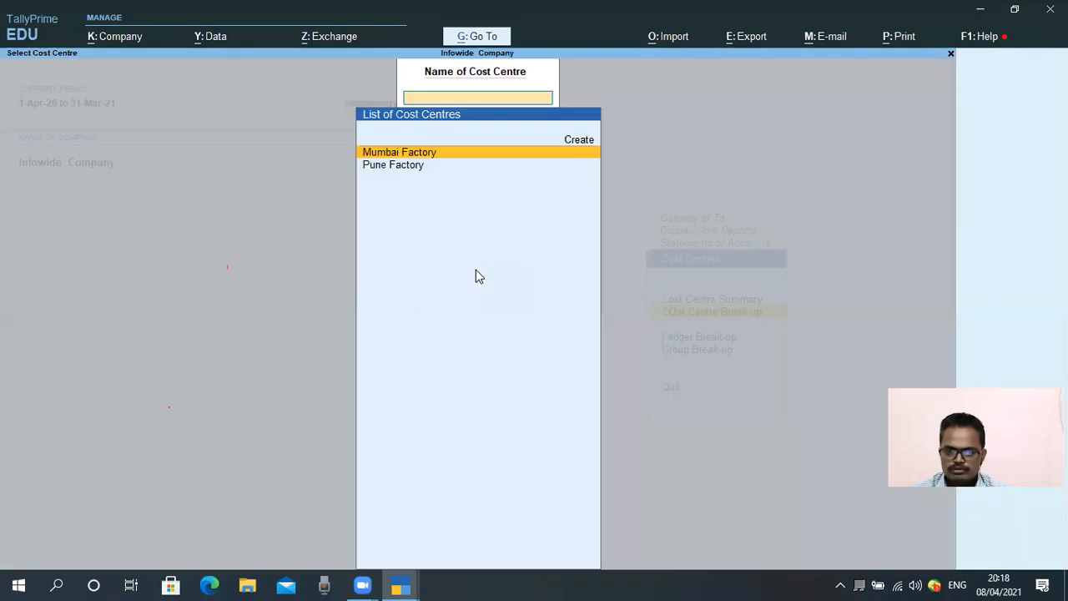
key("Down")
key("Escape")
key("Down")
key("Return")
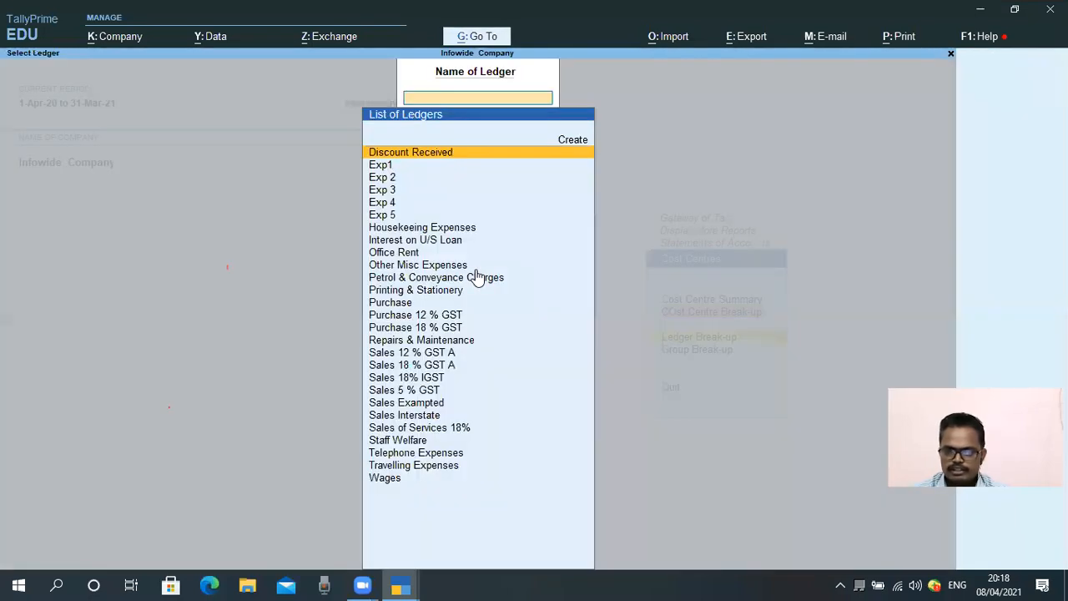
key("Escape")
key("Down")
key("Return")
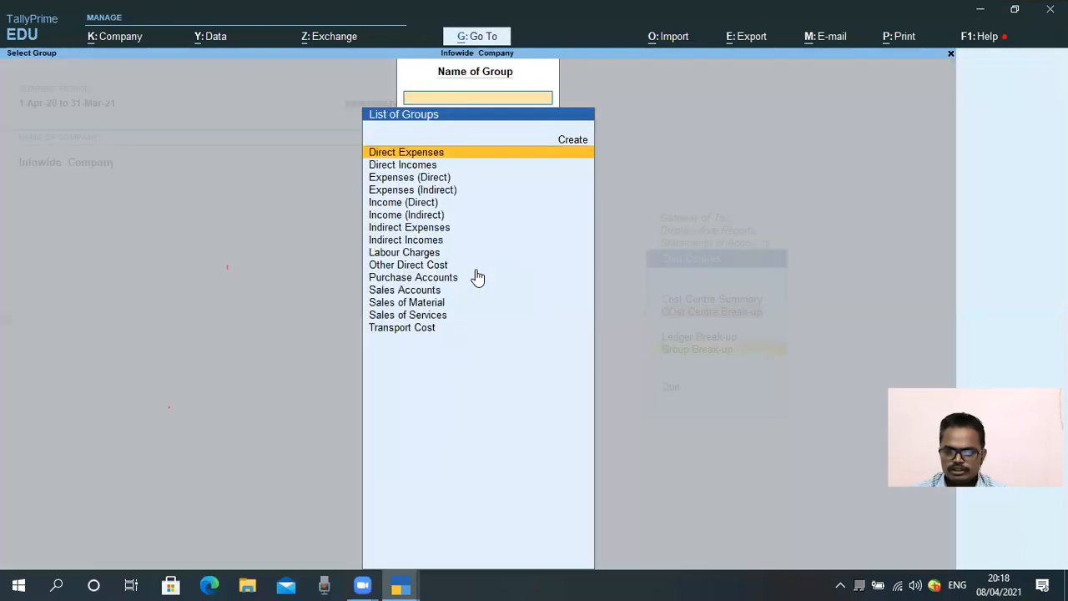
key("Escape")
key("Up")
key("Up")
key("Up")
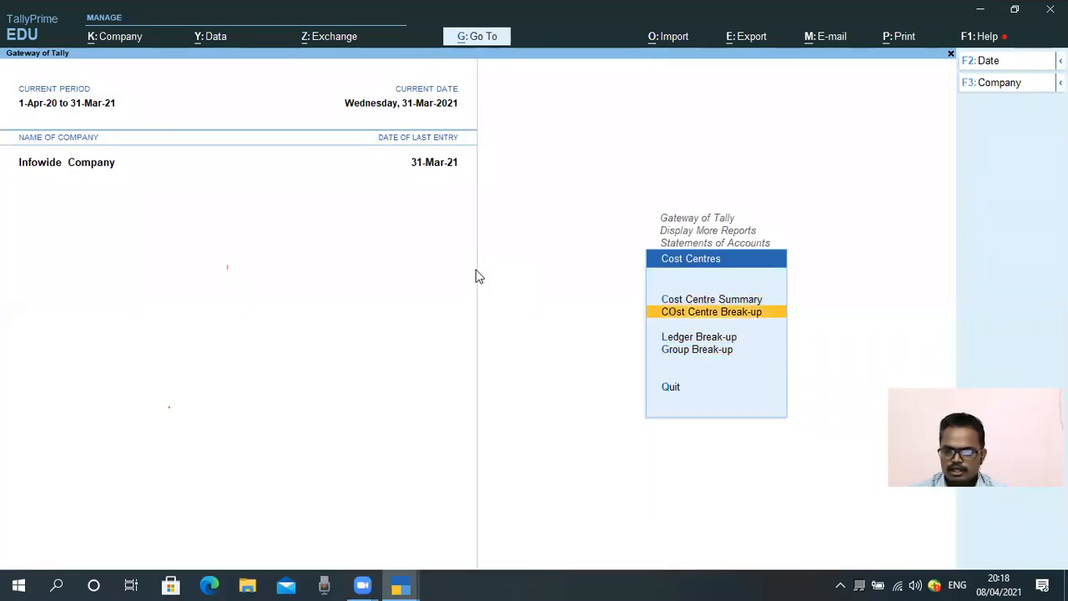
Drill from the Cost Centre Summary into Pune Factory's March vouchers to check the Wages entry, and return to the Cost Centres reports.
key("Return")
key("Down")
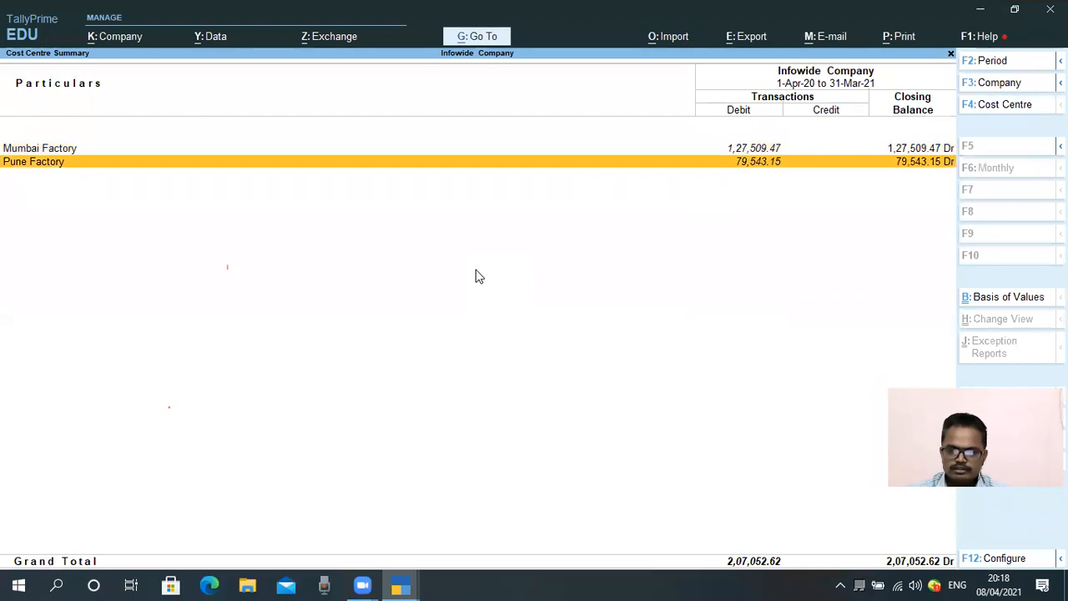
key("Return")
key("Return")
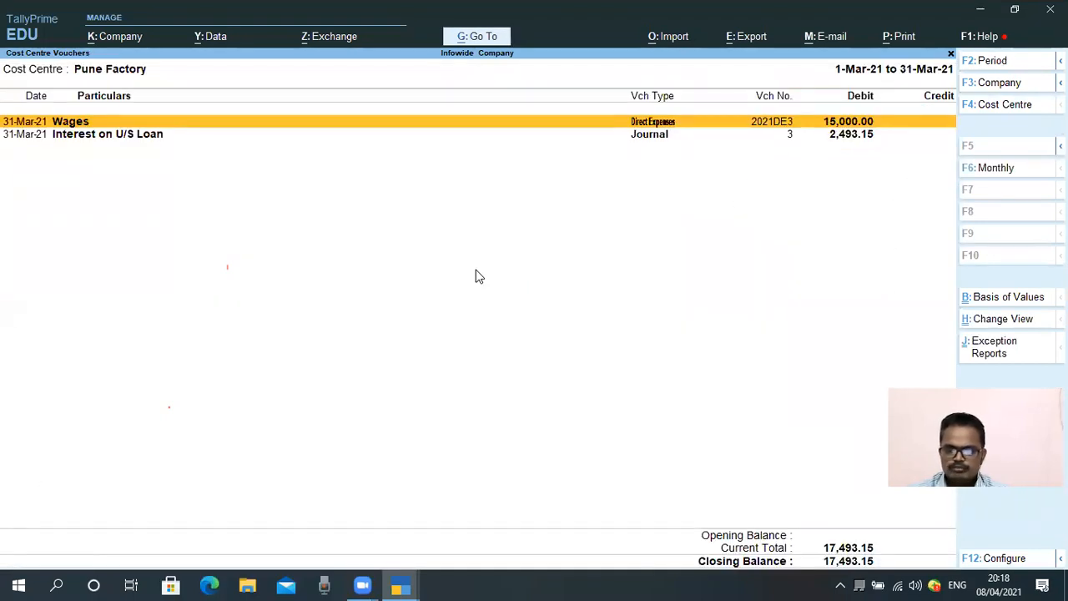
key("Escape")
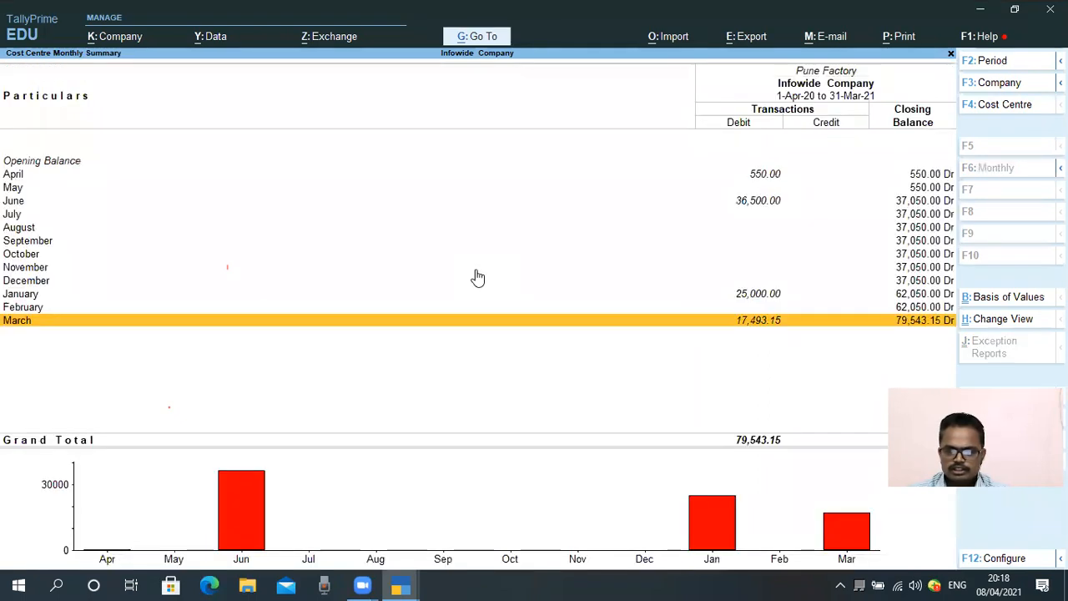
key("Escape")
key("Up")
key("Down")
key("Up")
key("Escape")
View the Cost Centre Break-up for Mumbai Factory, drilling into Direct Expenses to check Wages, and close the report.
key("Down")
key("Return")
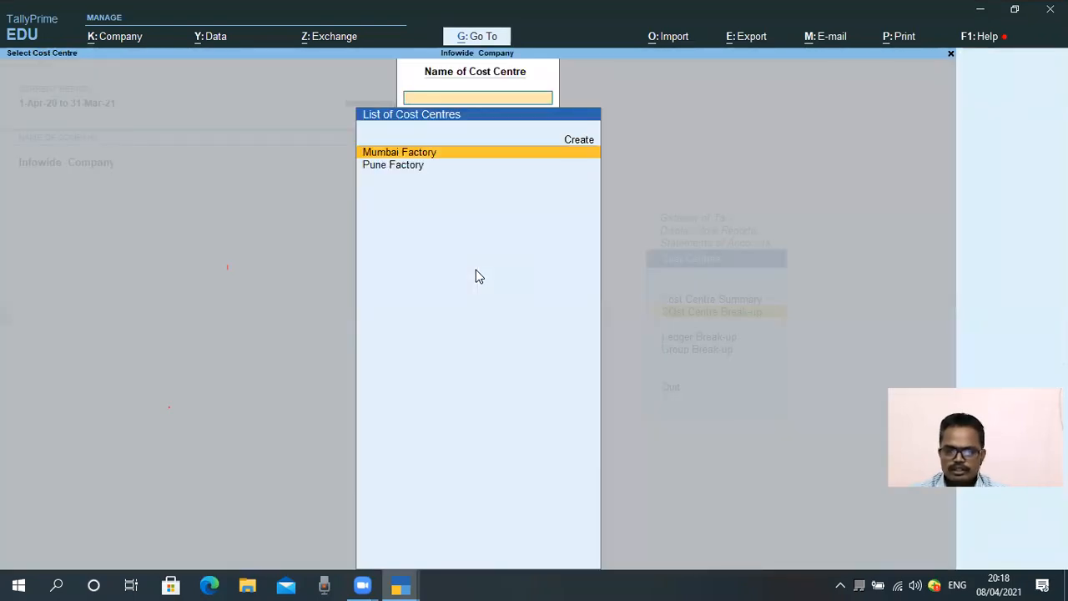
key("Return")
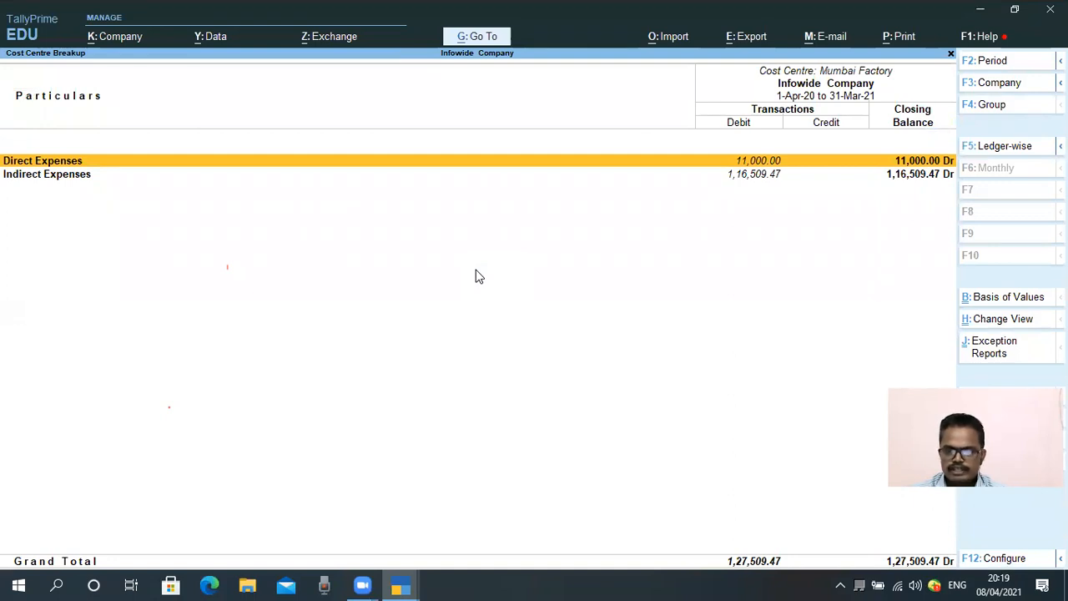
key("Down")
key("Up")
key("Return")
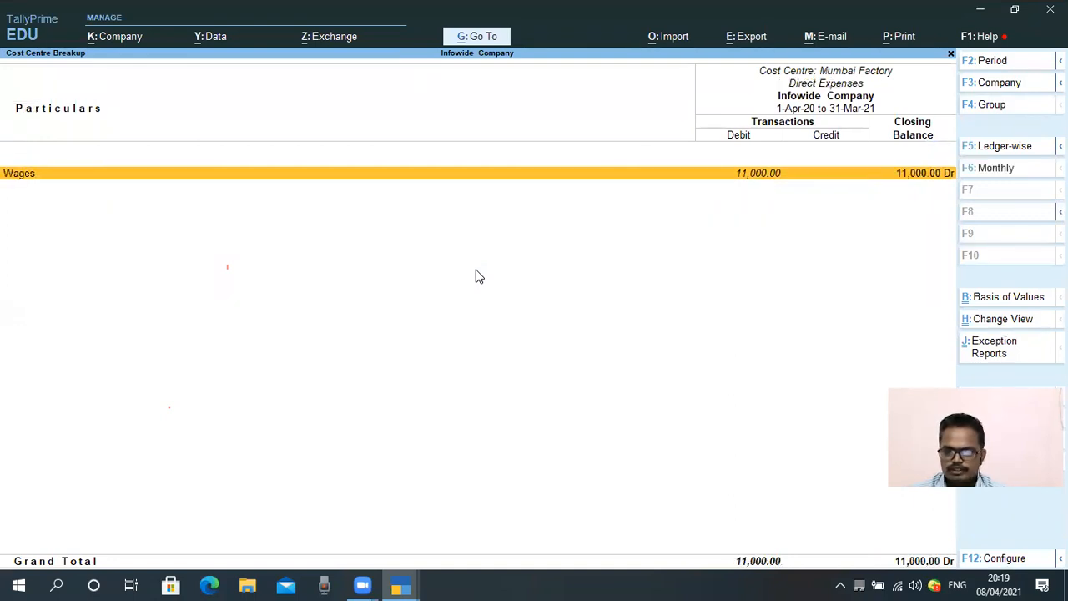
key("Escape")
key("Escape")
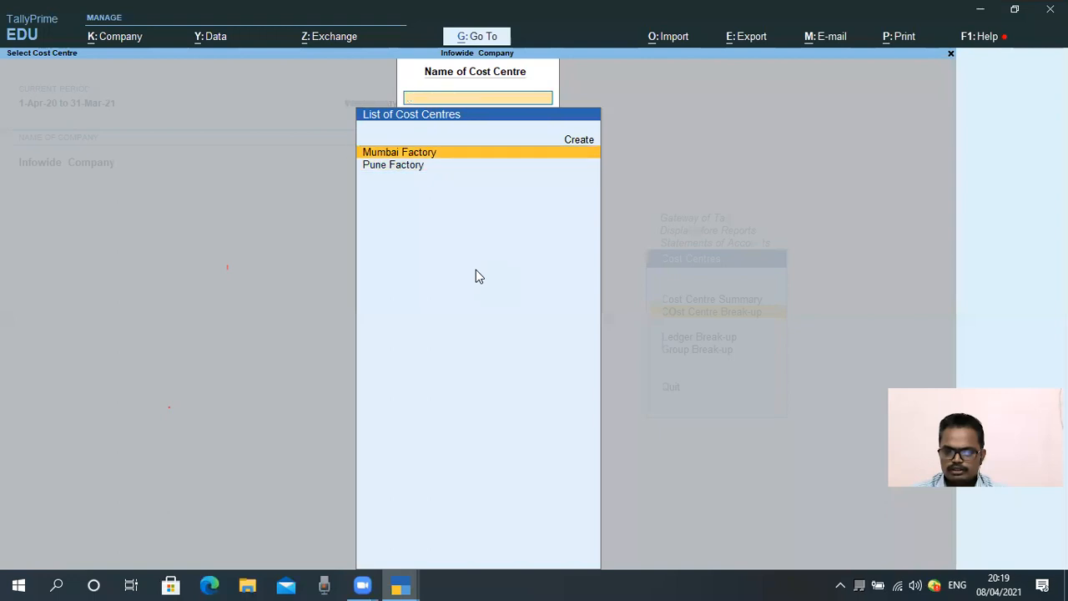
key("Escape")
View the Ledger Break-up for Wages to examine its split between the Mumbai and Pune Factory cost centres, and close the report.
key("Down")
key("Return")
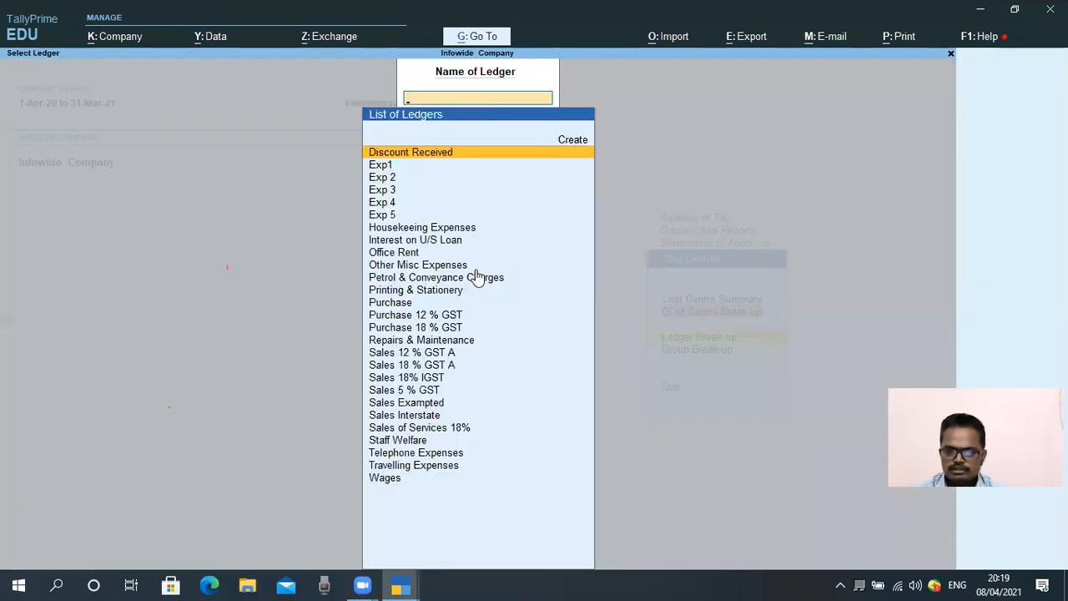
type("Wa")
key("Return")
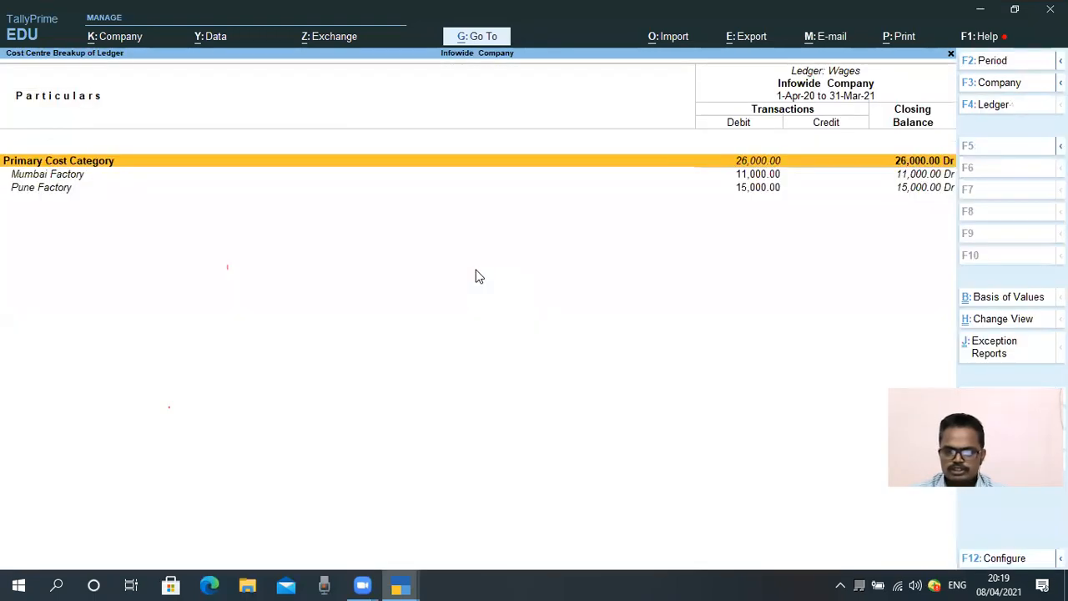
key("Down")
key("Down")
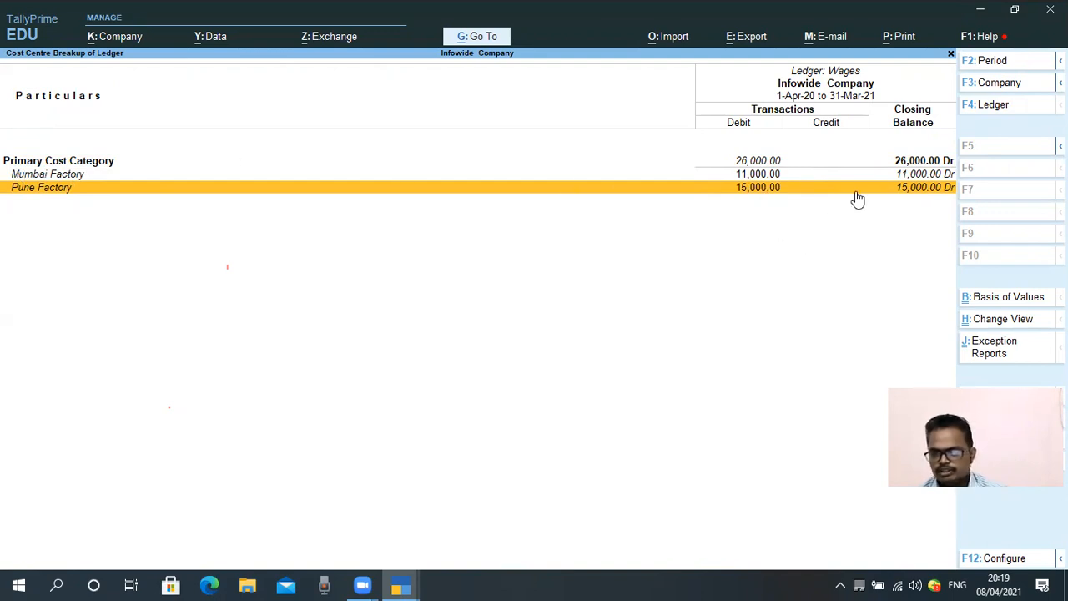
key("Escape")
key("Escape")
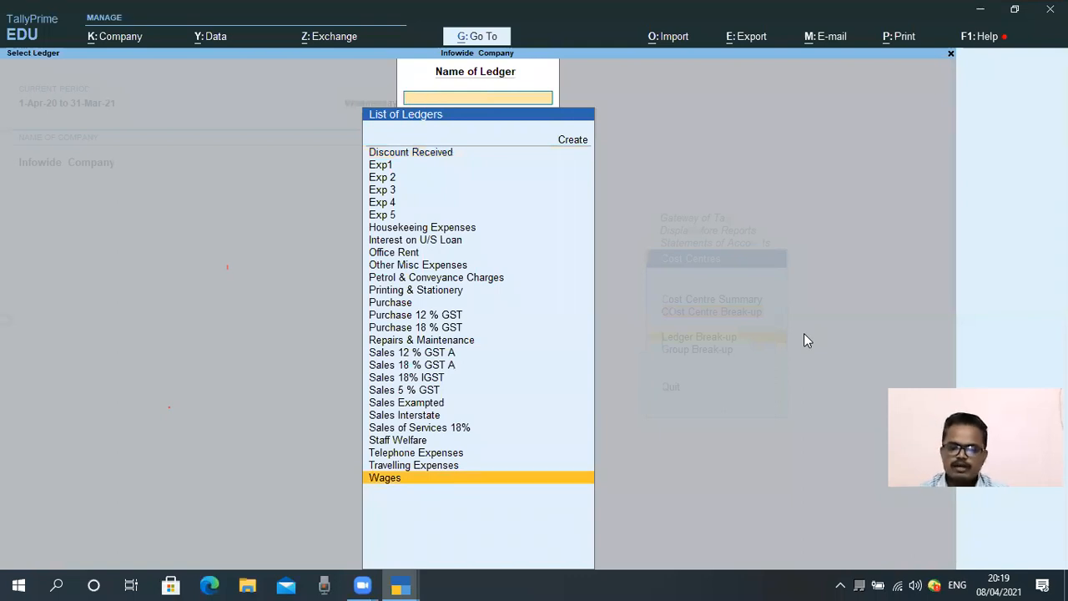
key("Escape")
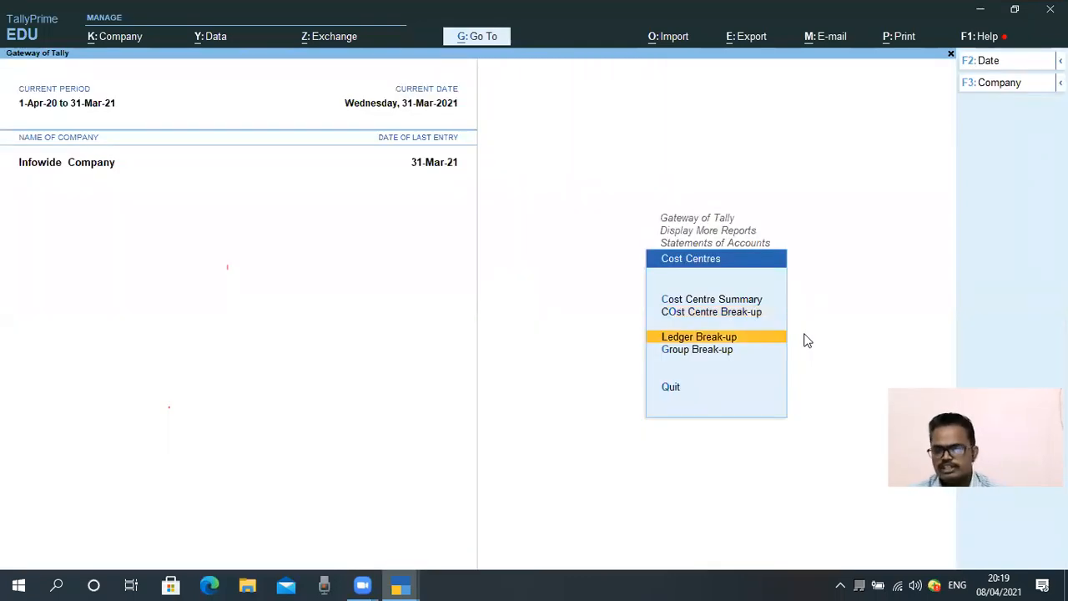
Leave the Cost Centres reports and return to the Gateway of Tally without quitting.
key("Down")
key("Escape")
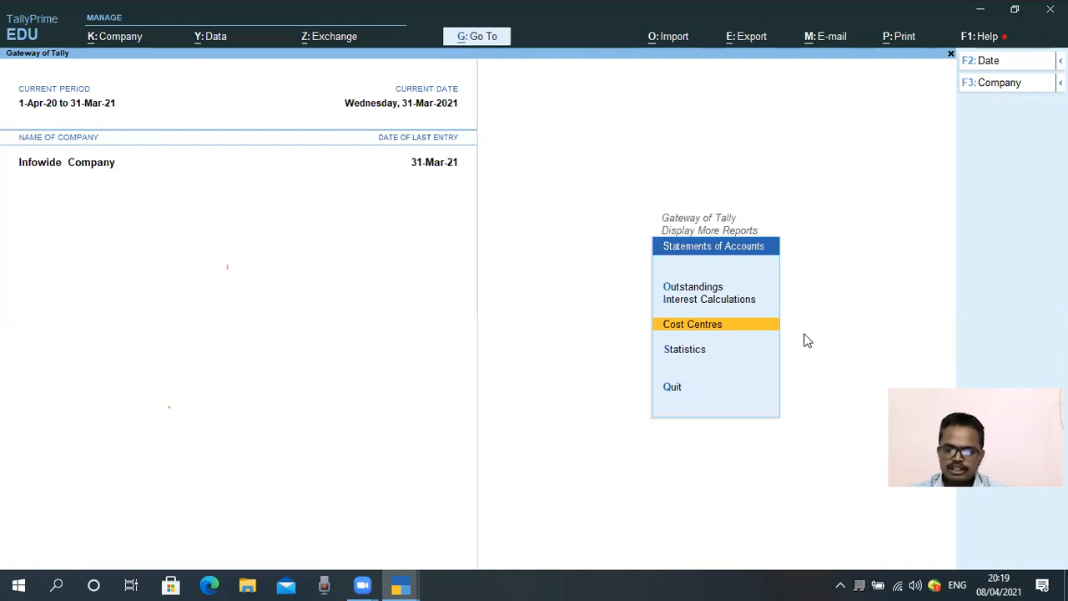
key("Escape")
key("Escape")
key("Escape")
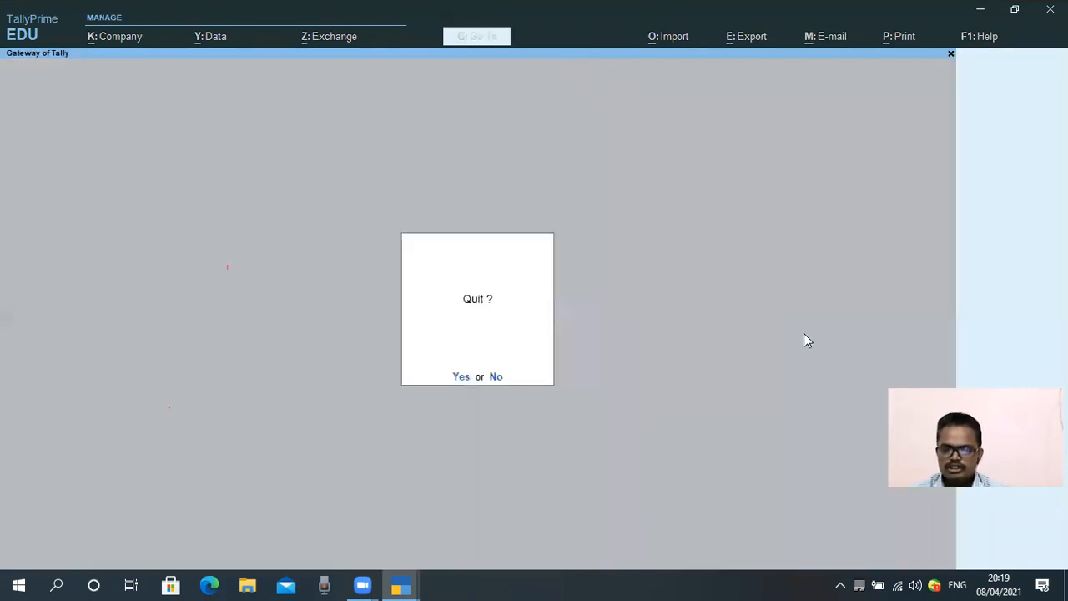
key("n")
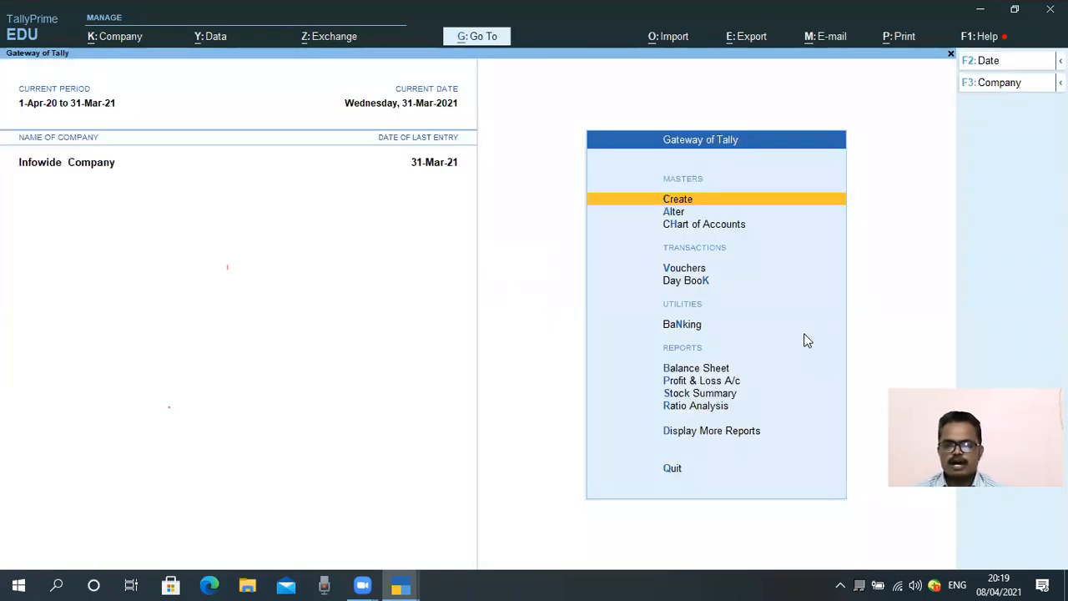